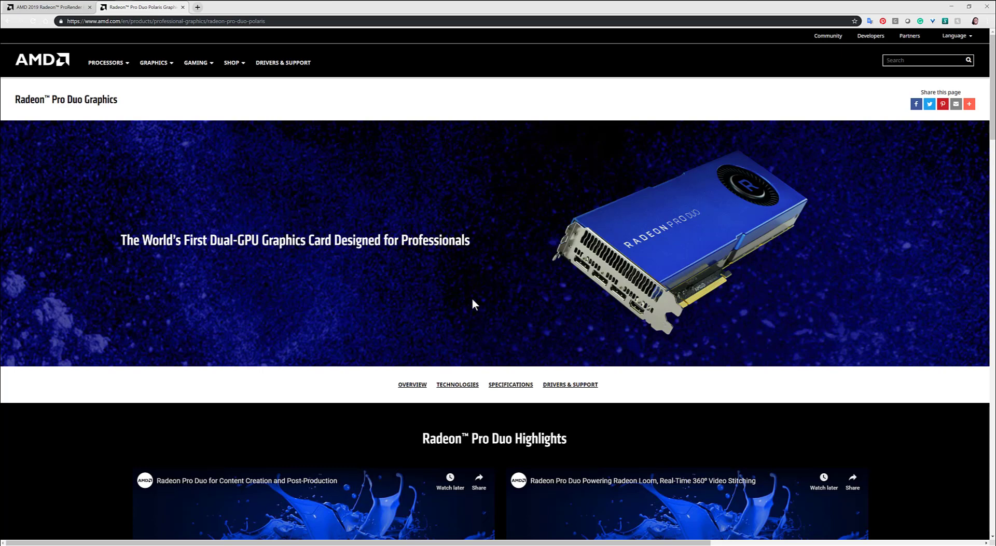
scroll(475, 303, down, 1)
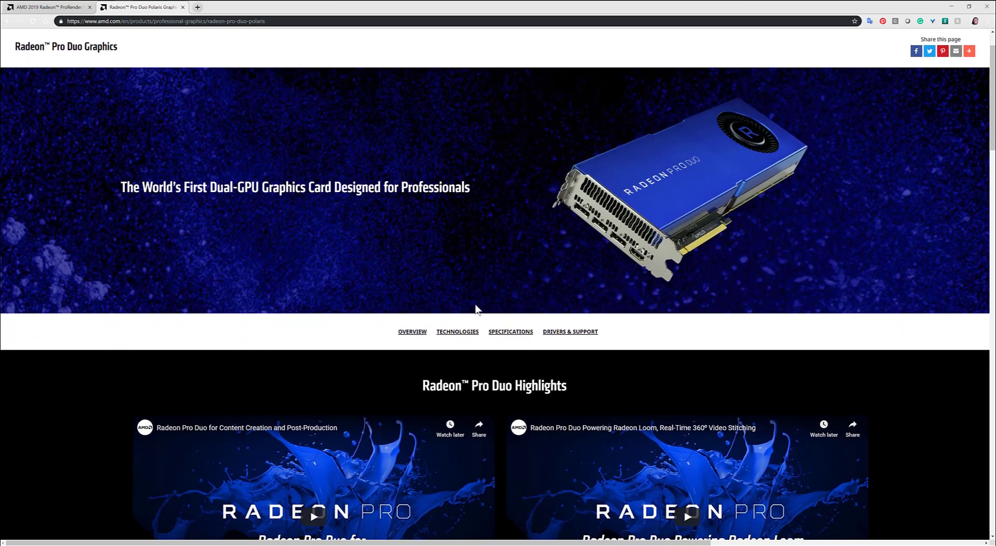
scroll(477, 308, down, 1)
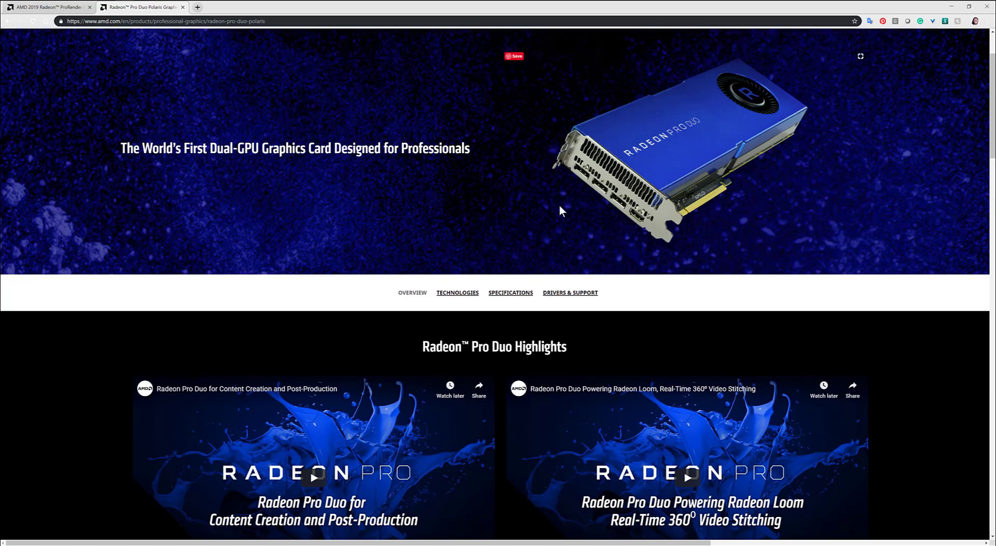
Scroll to the 'Divide. Accelerate. Create.' Polaris specs: 32GB GDDR5, 11.45 TFLOPS
scroll(559, 208, down, 10)
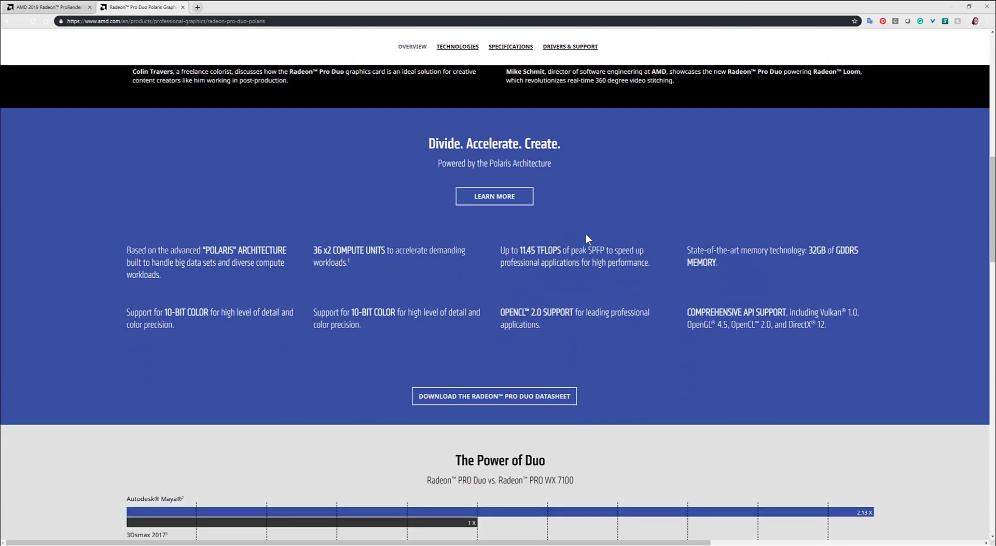
scroll(596, 254, down, 1)
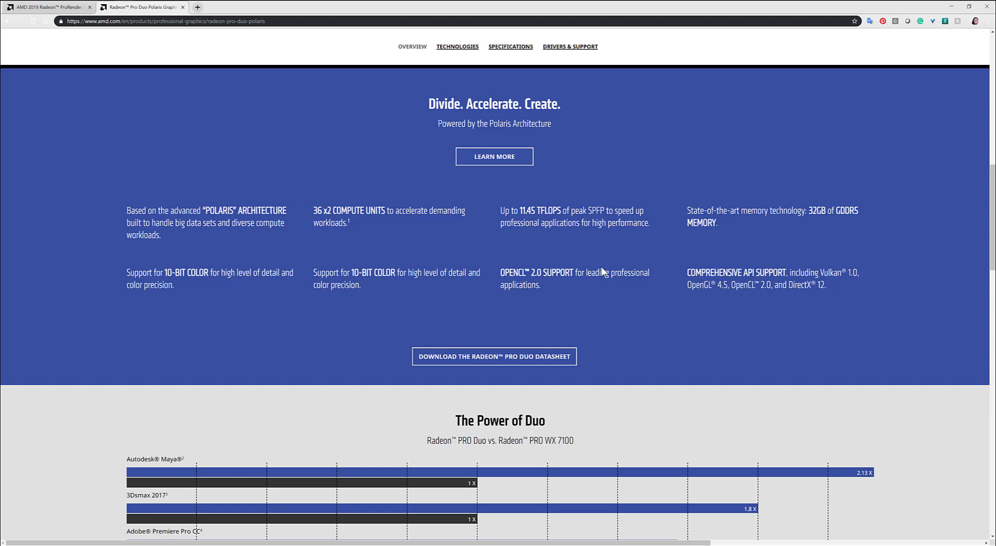
scroll(586, 264, right, 2)
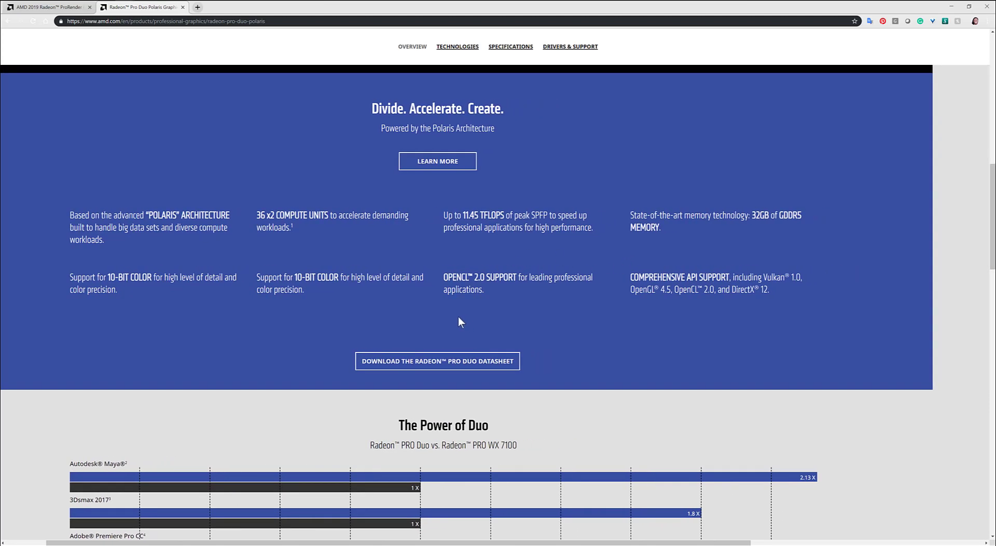
scroll(415, 312, left, 2)
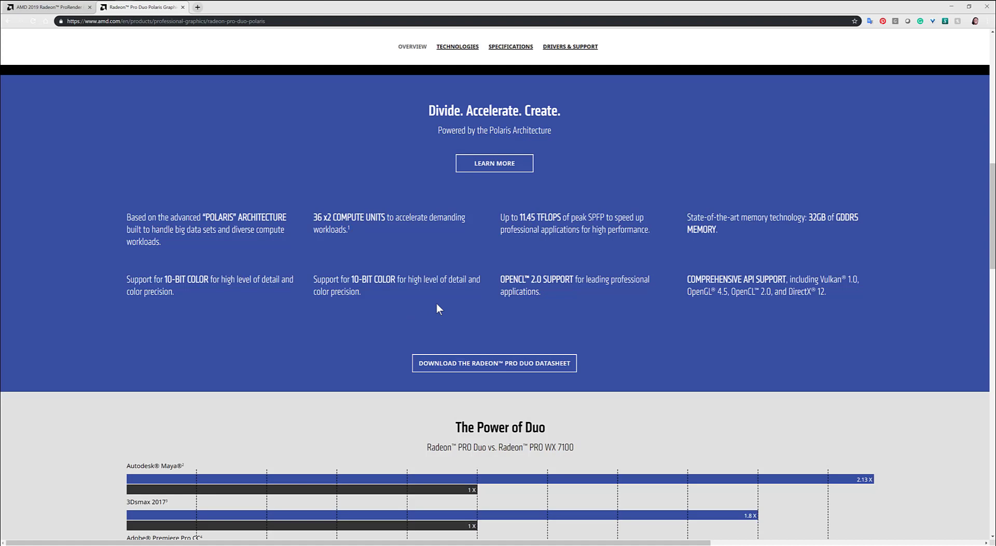
Scroll to the Power of Duo chart (up to 1.8X over WX 7100) and Technologies cards
scroll(484, 276, up, 3)
scroll(402, 368, down, 10)
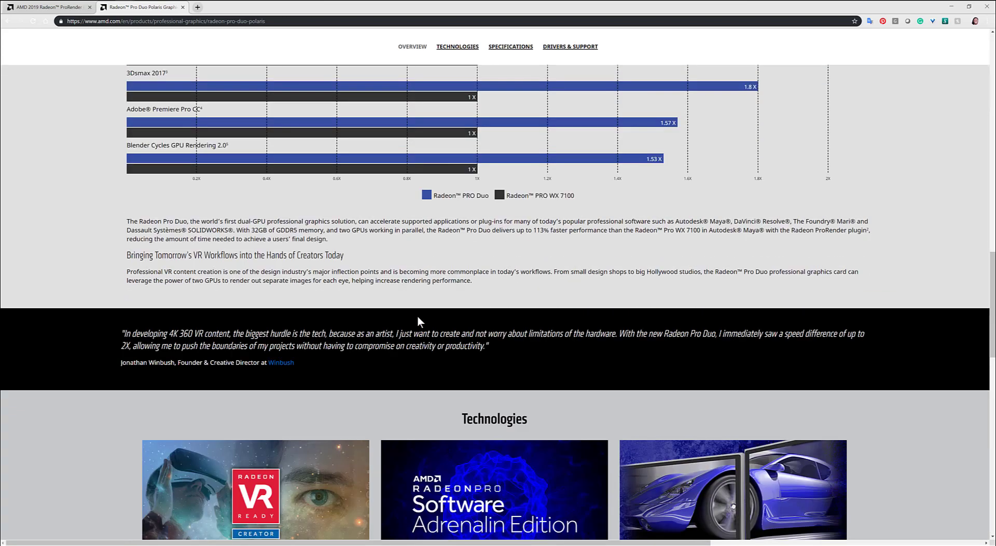
scroll(420, 330, down, 1)
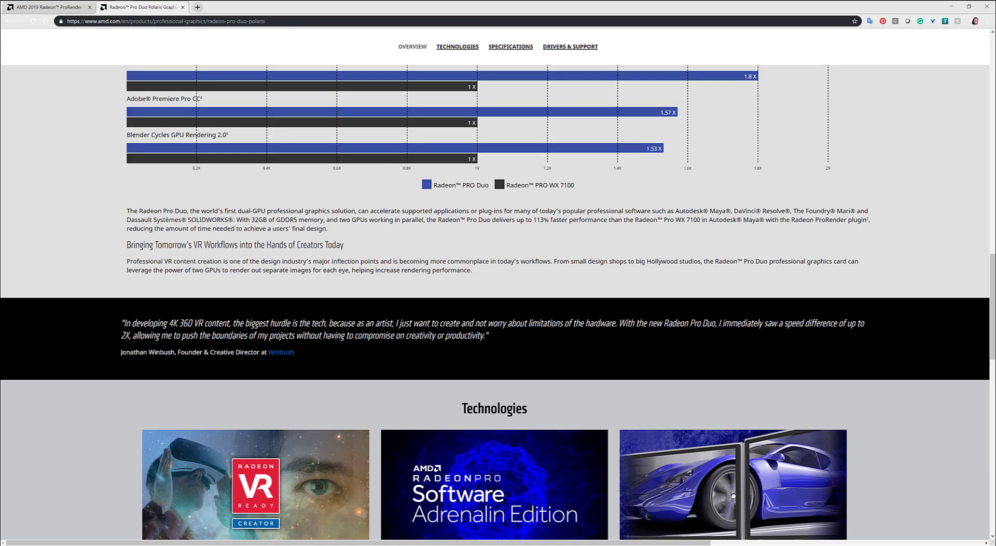
Read through the Specifications, past Software API Support and Product Basics, to Related Products
scroll(452, 335, down, 1)
scroll(466, 321, up, 1)
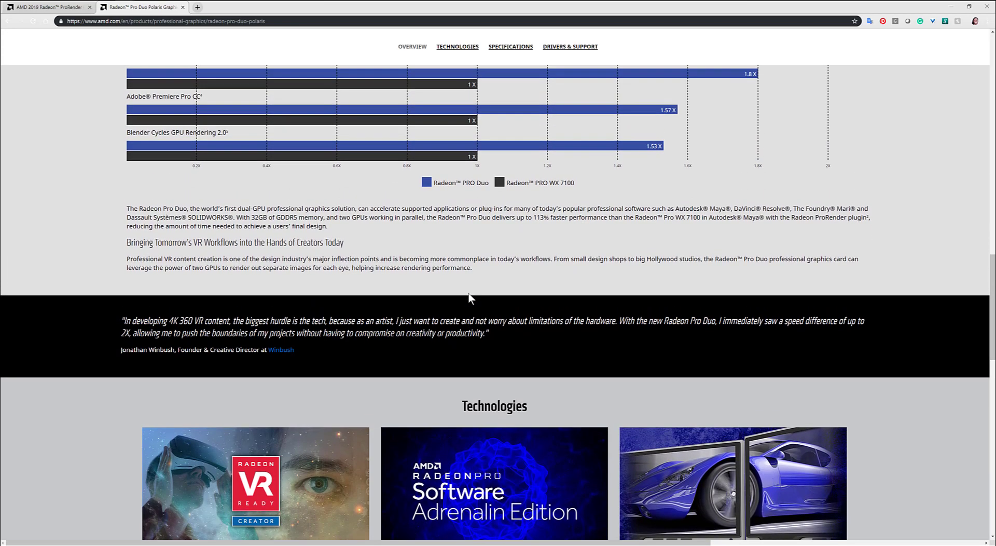
scroll(468, 299, up, 3)
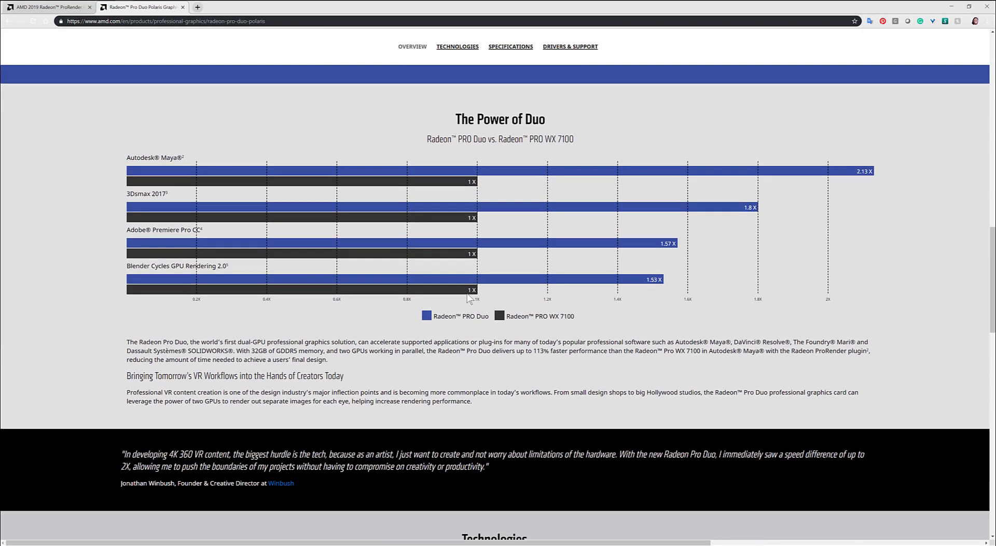
scroll(470, 293, up, 1)
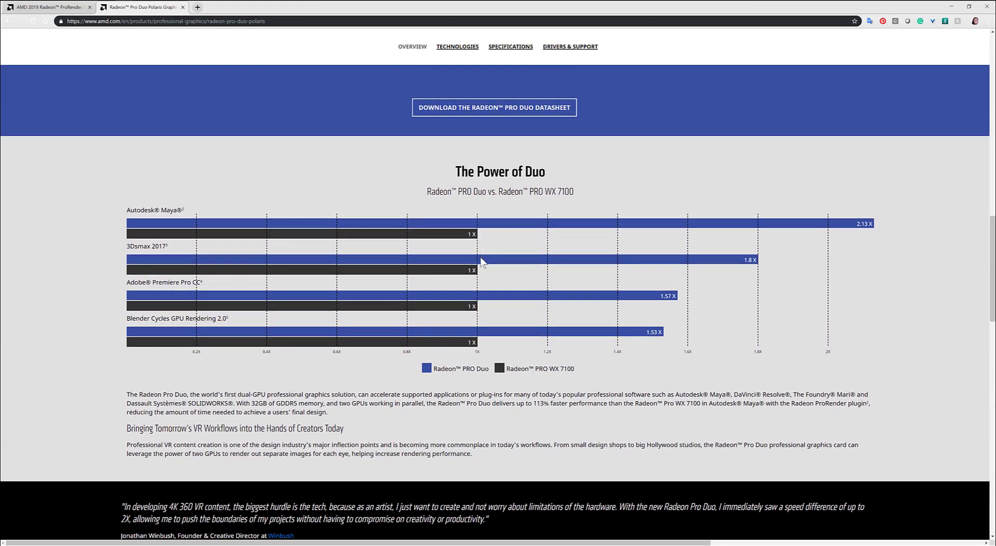
scroll(466, 294, down, 9)
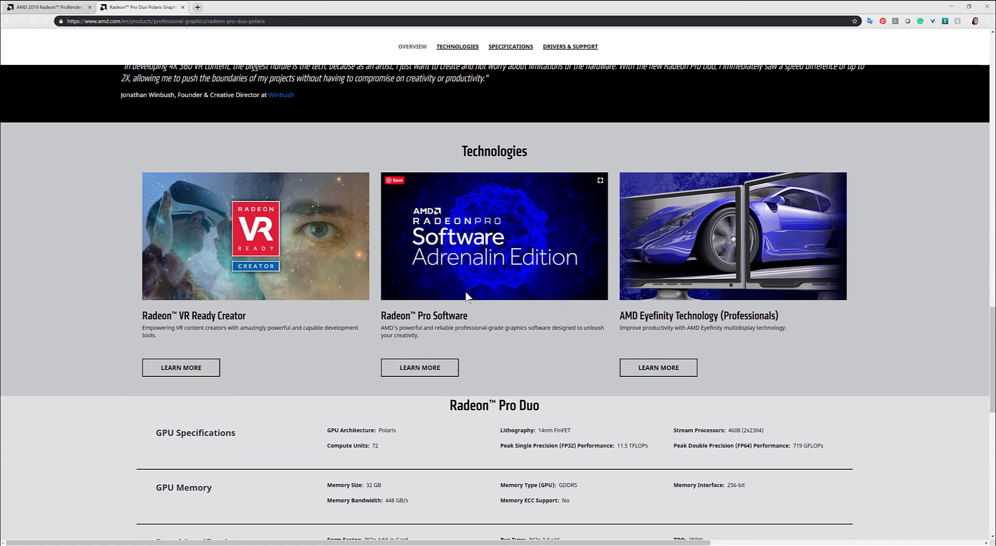
scroll(500, 348, down, 3)
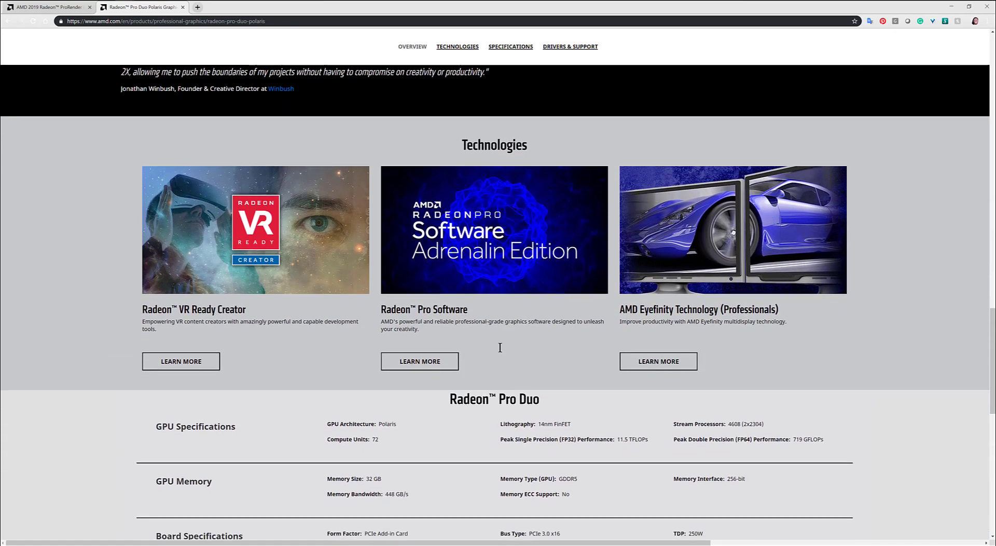
scroll(500, 347, down, 2)
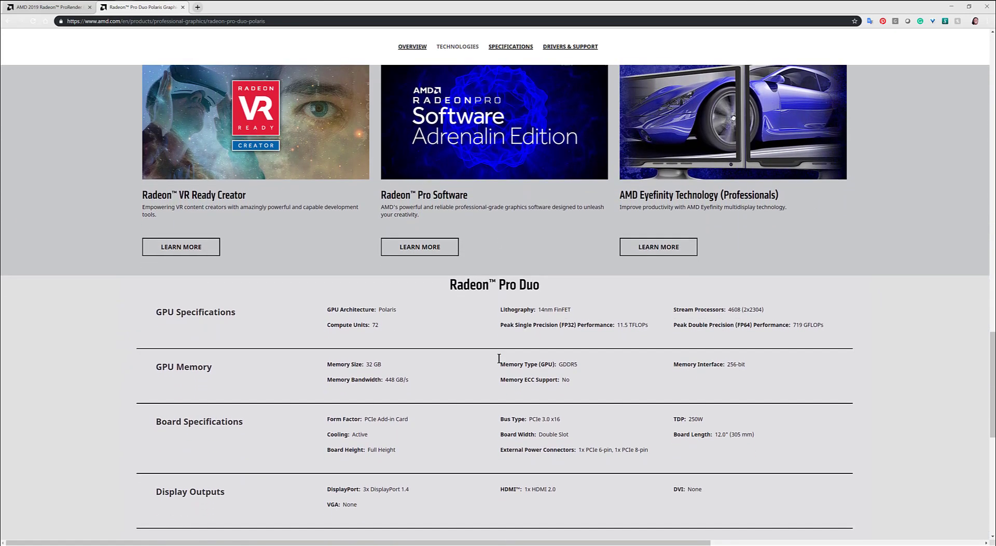
scroll(499, 358, down, 1)
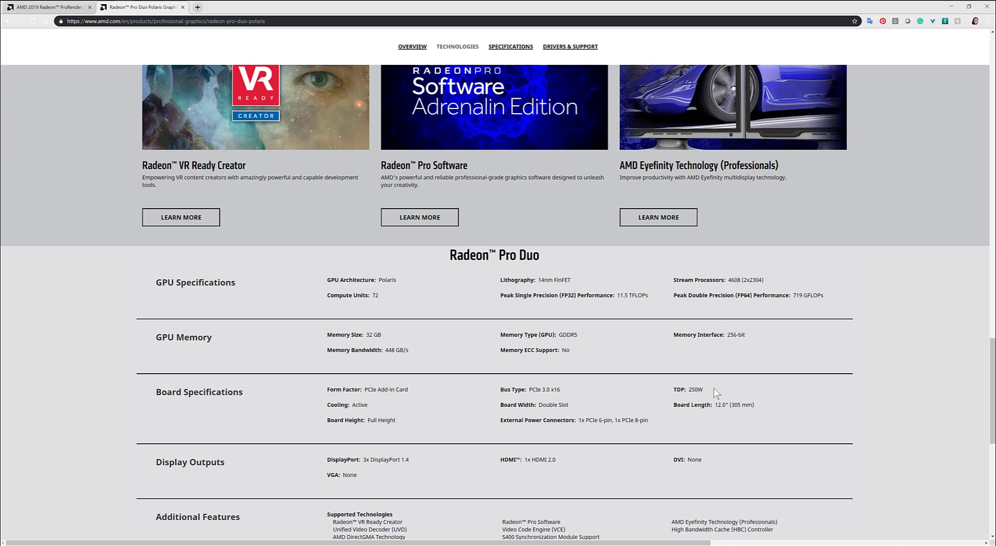
scroll(713, 404, down, 1)
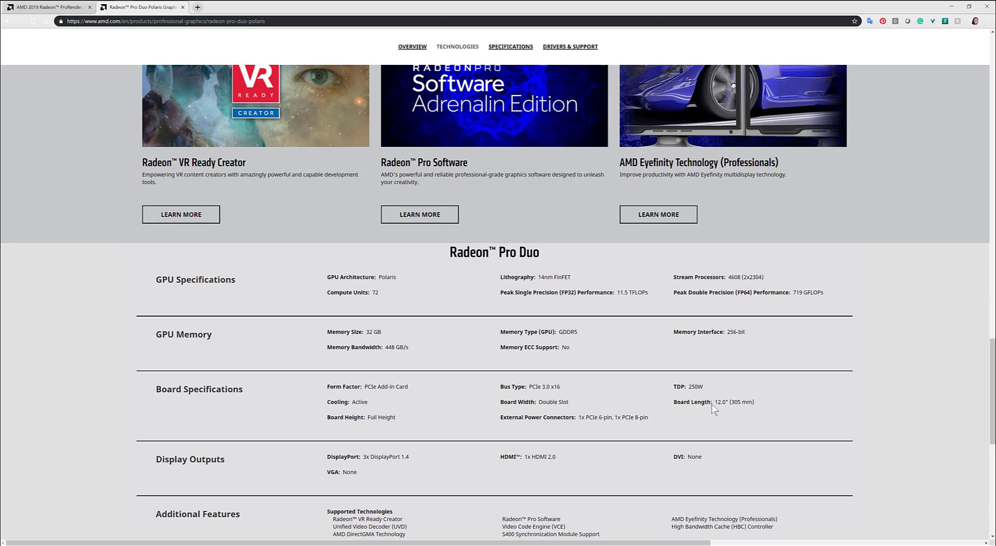
scroll(711, 420, down, 1)
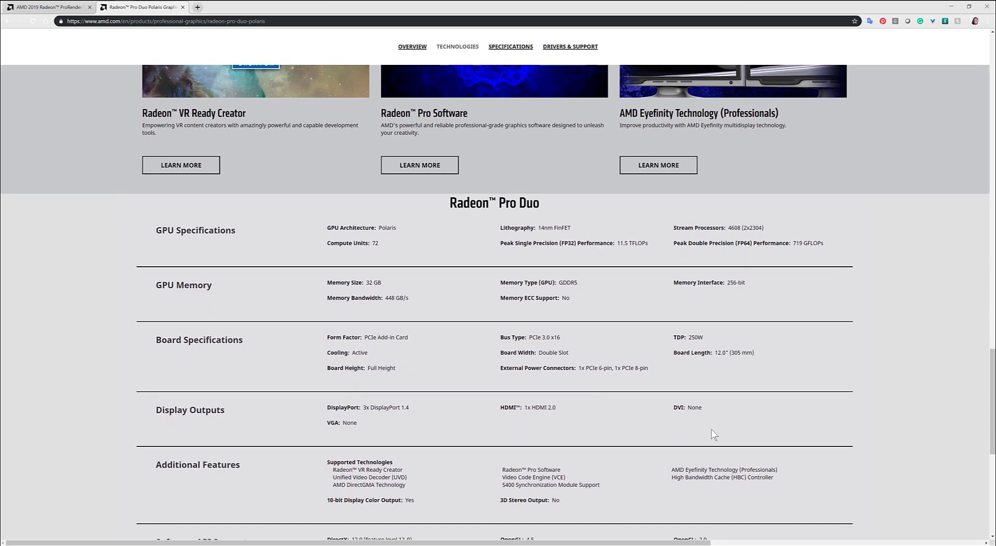
scroll(612, 399, down, 1)
scroll(611, 402, down, 2)
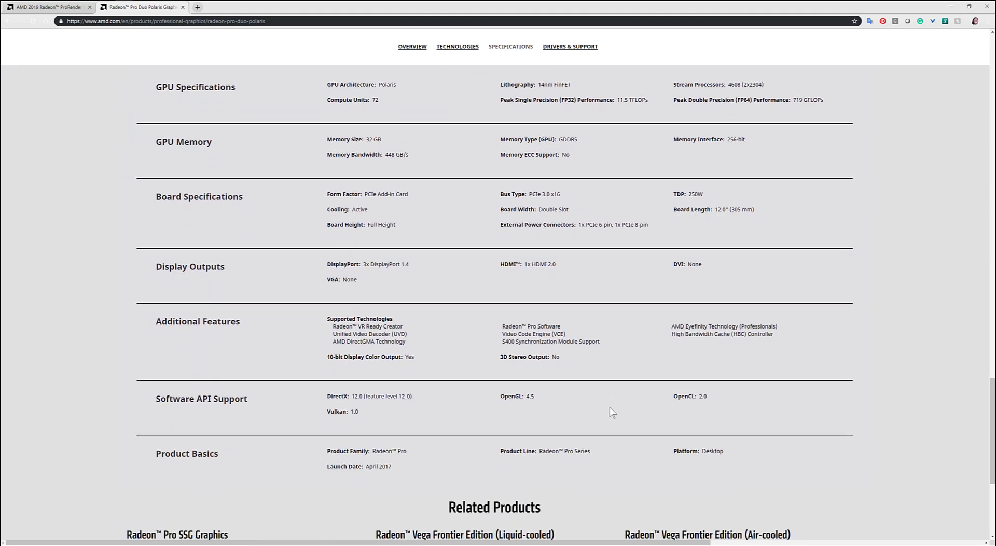
scroll(605, 405, down, 2)
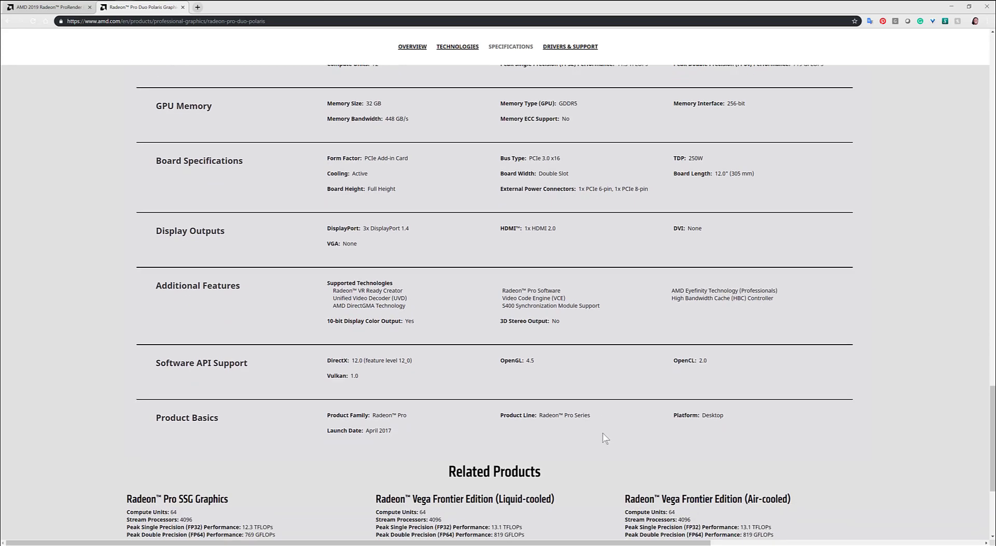
scroll(591, 399, down, 1)
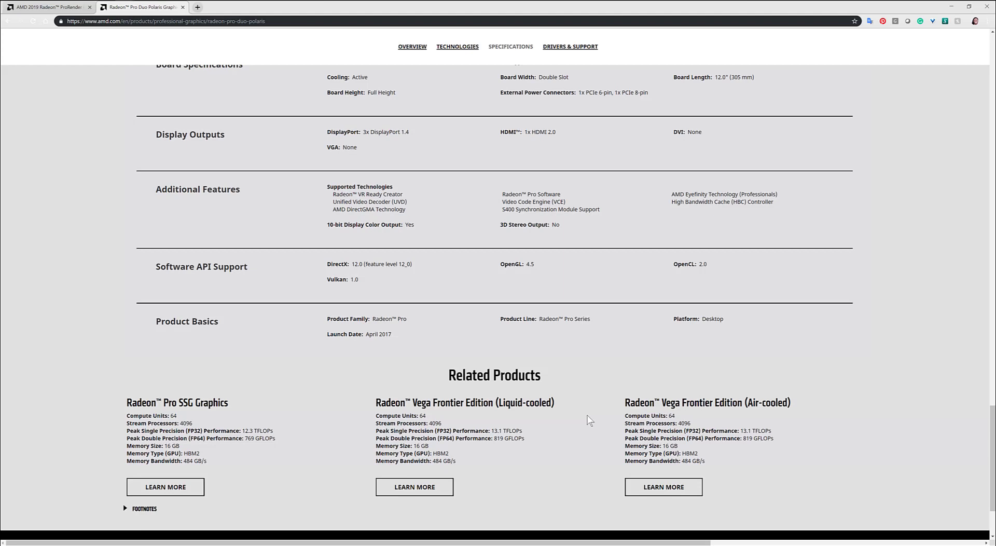
scroll(590, 420, up, 1)
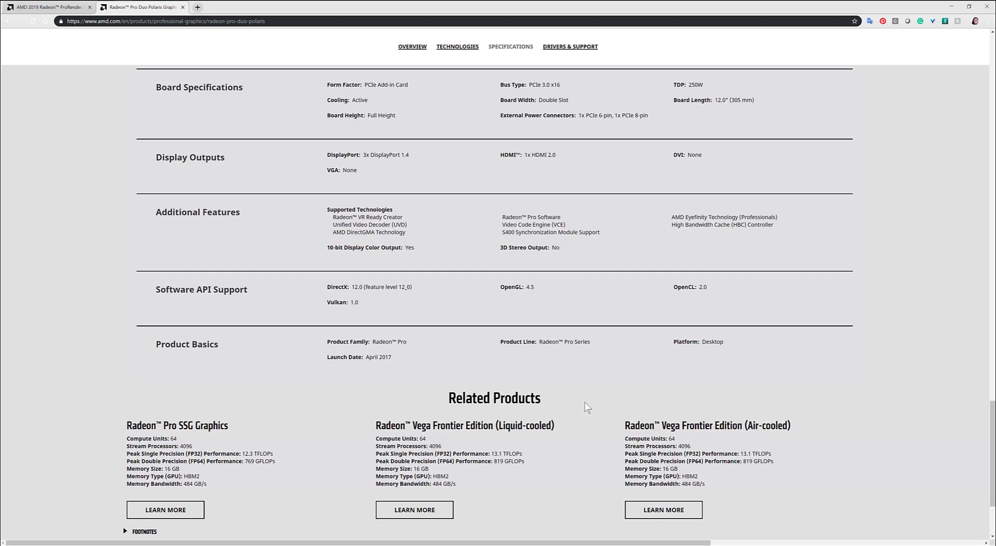
scroll(598, 389, up, 2)
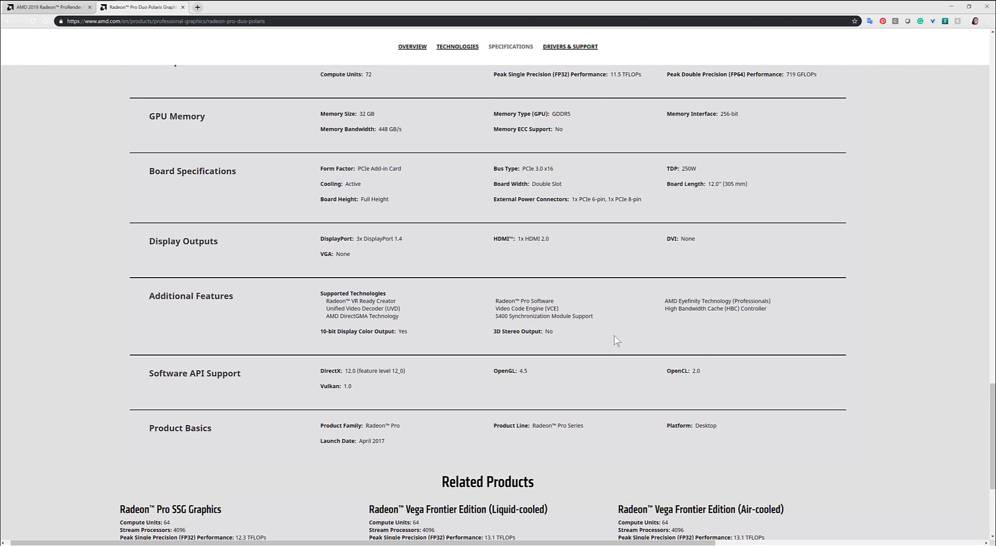
scroll(596, 306, up, 1)
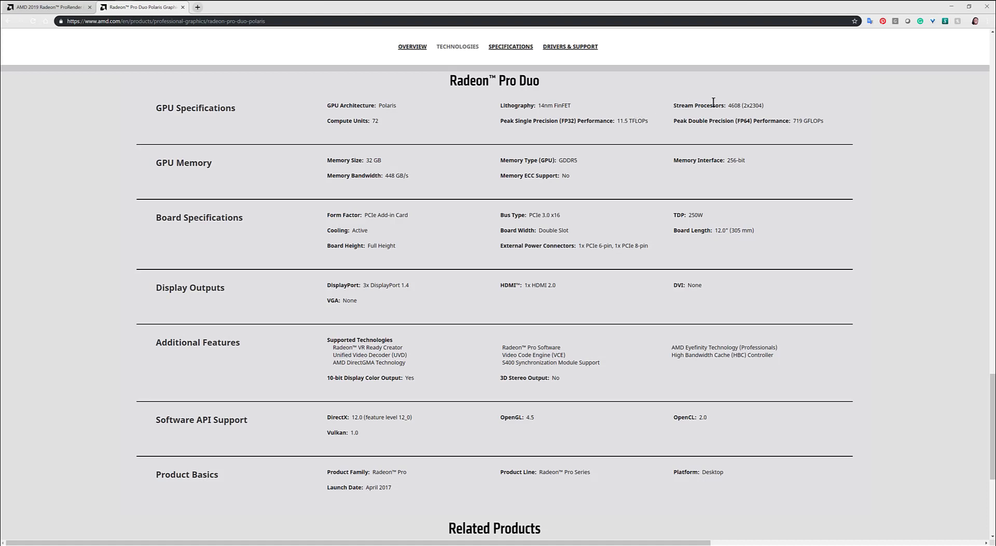
scroll(713, 200, down, 2)
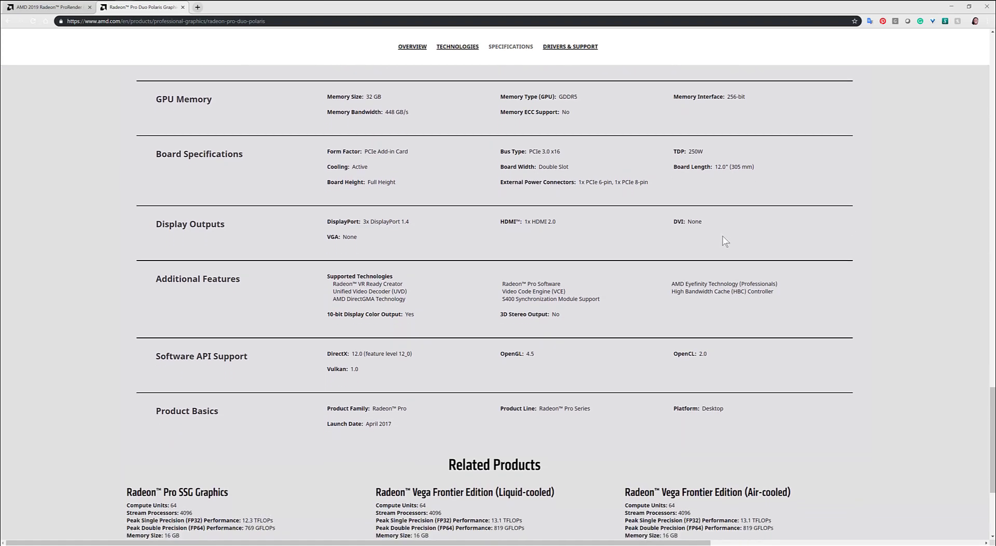
scroll(724, 262, down, 1)
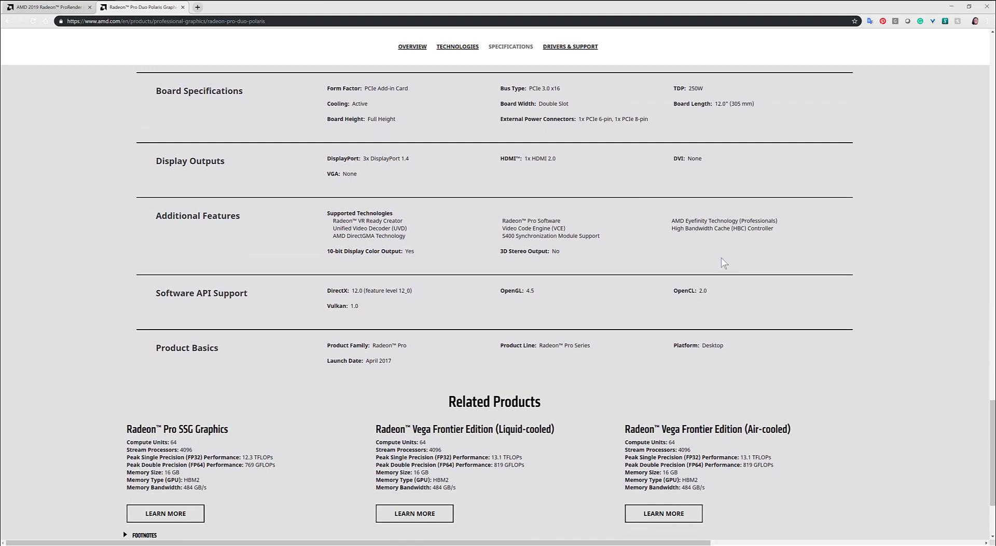
scroll(724, 303, down, 1)
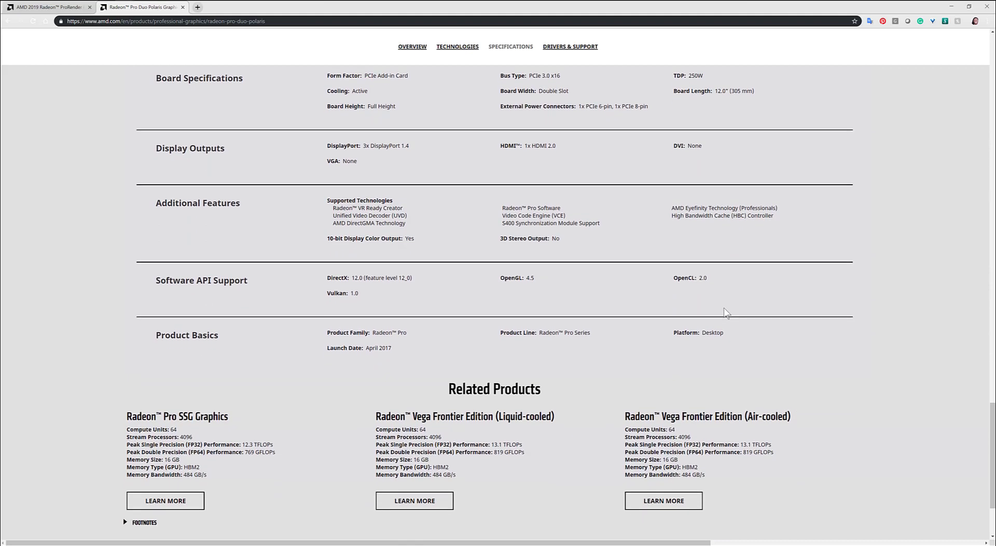
scroll(723, 332, down, 1)
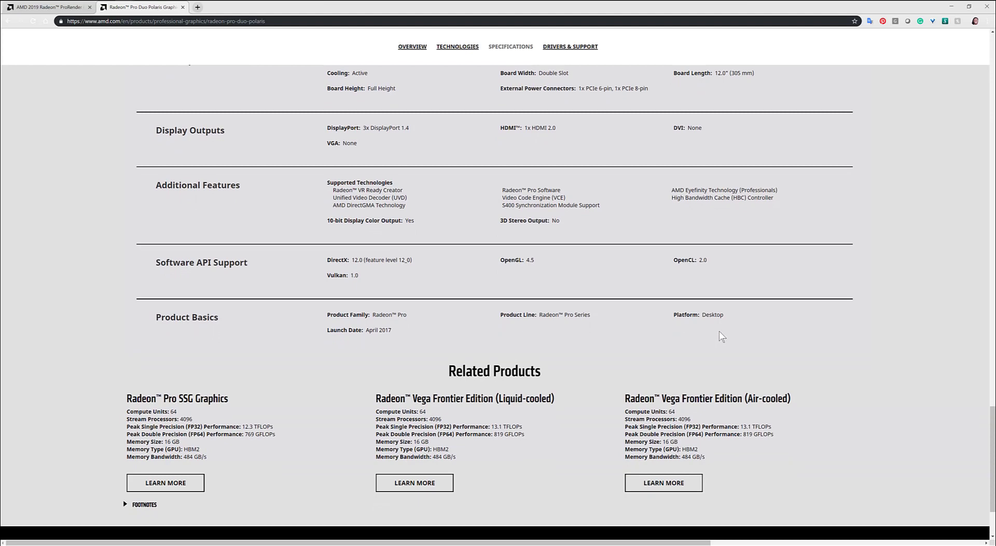
scroll(713, 306, up, 3)
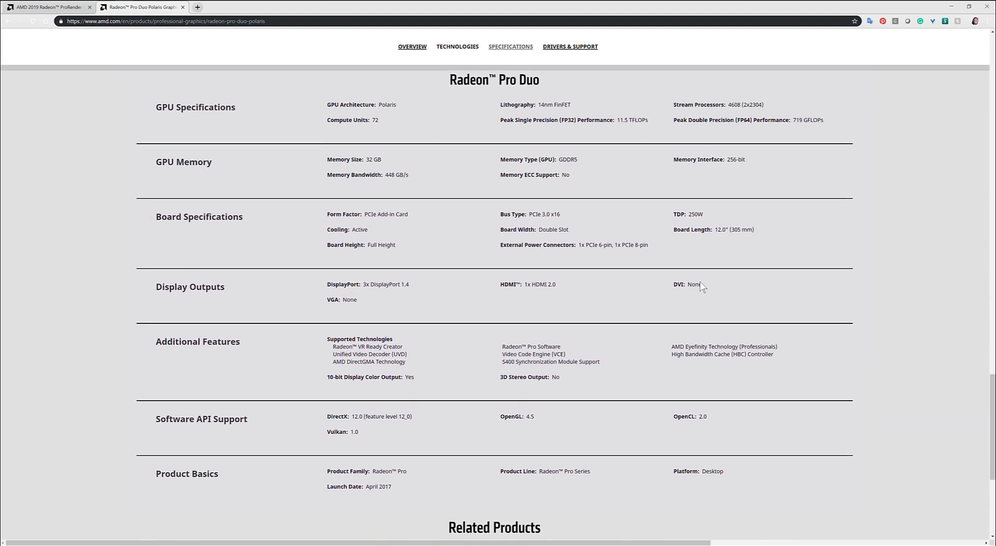
scroll(702, 286, up, 5)
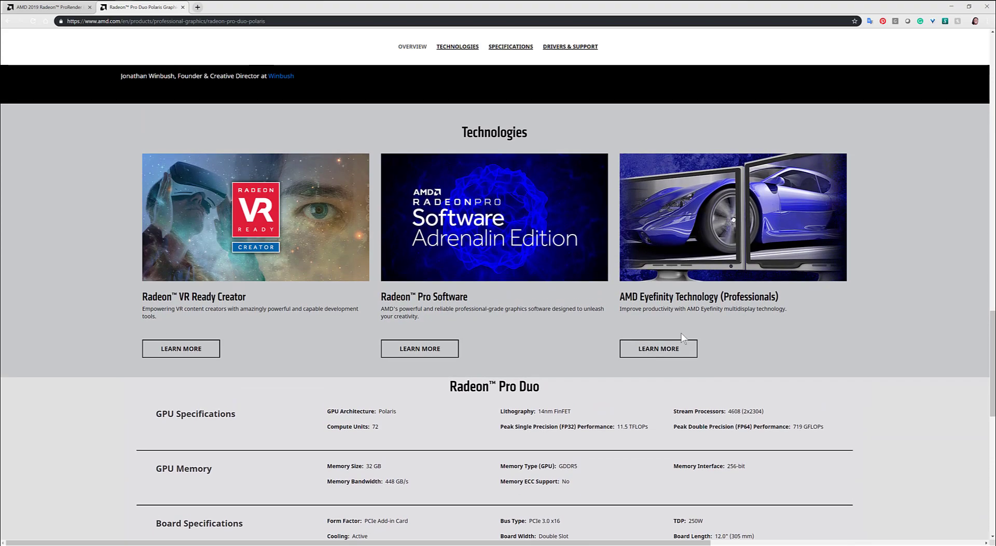
scroll(671, 279, up, 4)
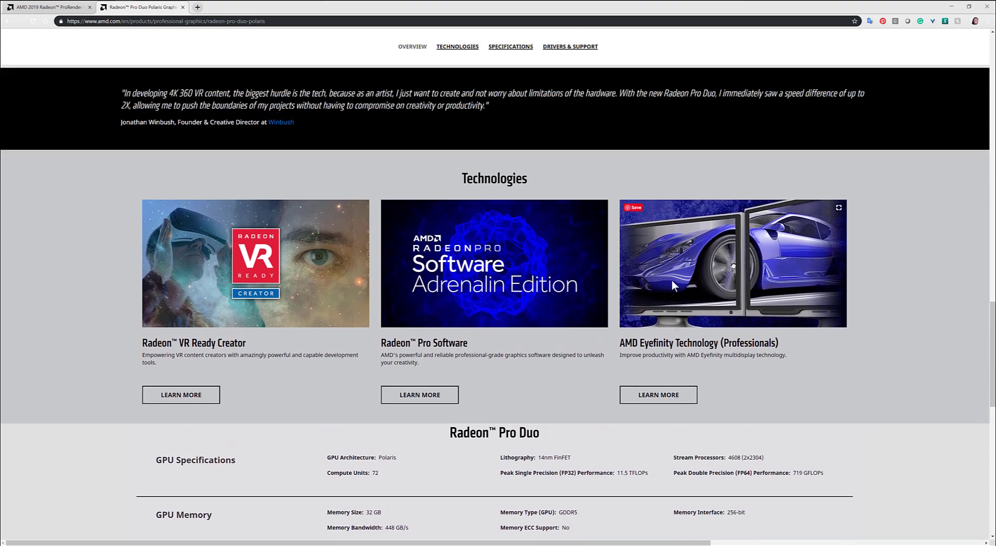
scroll(665, 250, up, 5)
scroll(655, 243, up, 12)
scroll(648, 218, up, 3)
scroll(631, 242, down, 4)
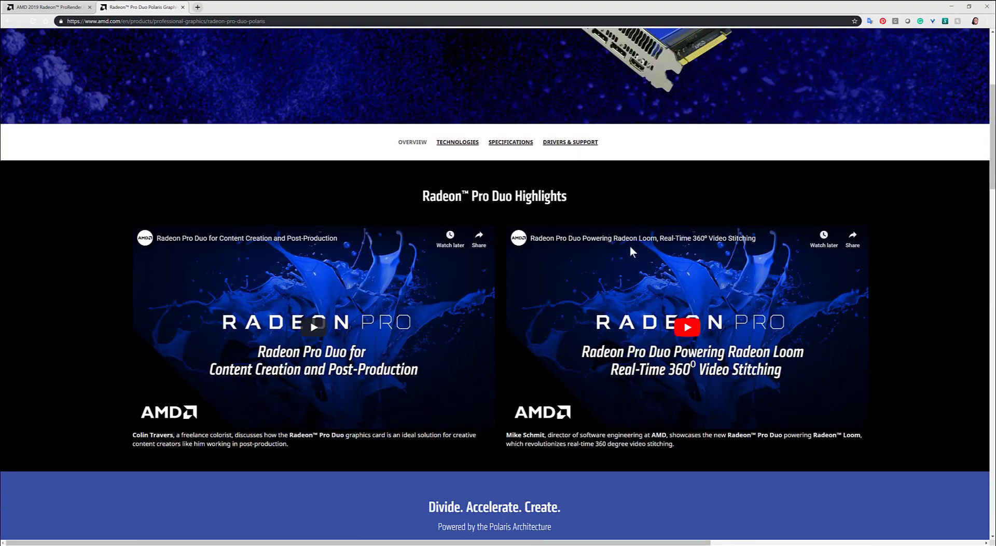
Return to the ProRender Contest tab and review its entry details and July 31, 2019 deadline
click(35, 8)
scroll(270, 312, down, 10)
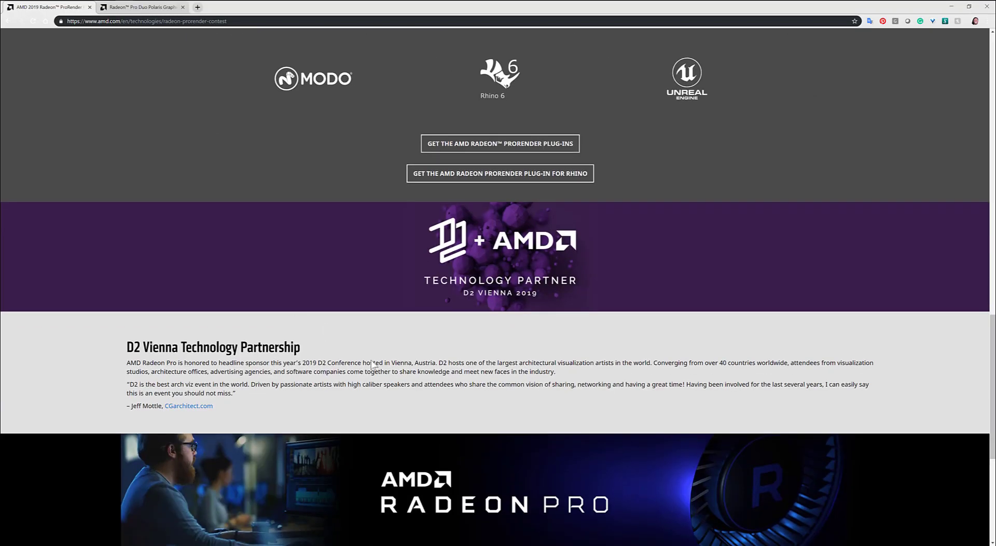
scroll(379, 394, down, 2)
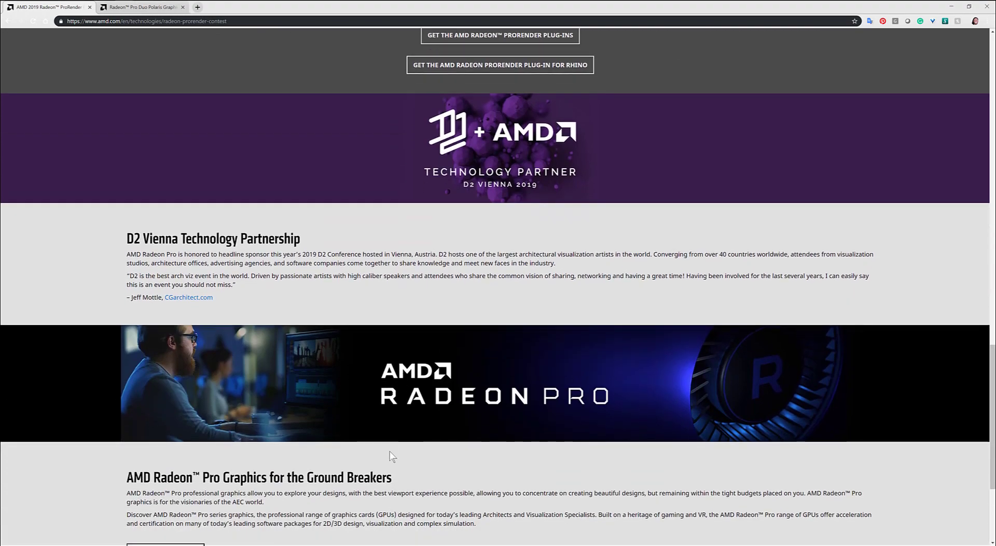
scroll(399, 457, down, 4)
scroll(418, 410, up, 6)
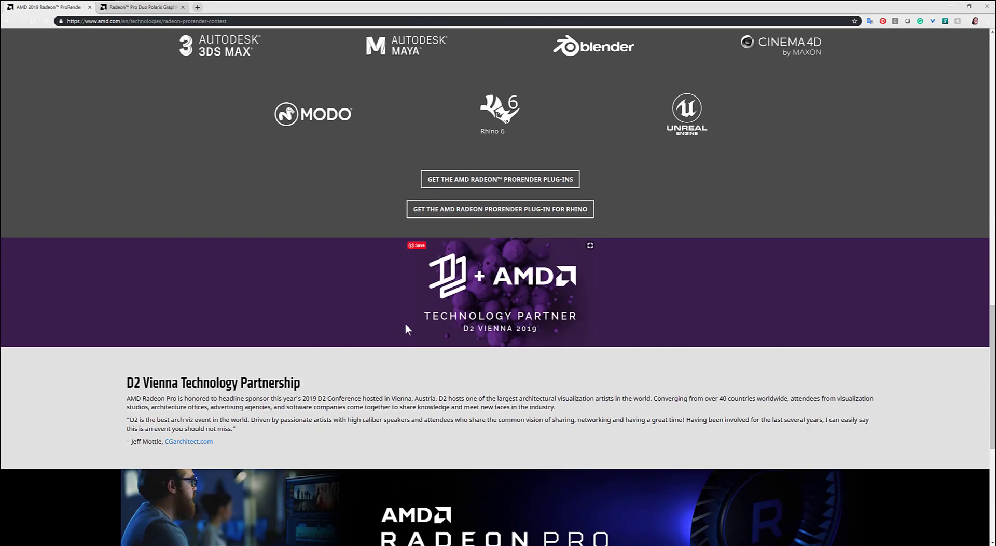
scroll(398, 317, up, 15)
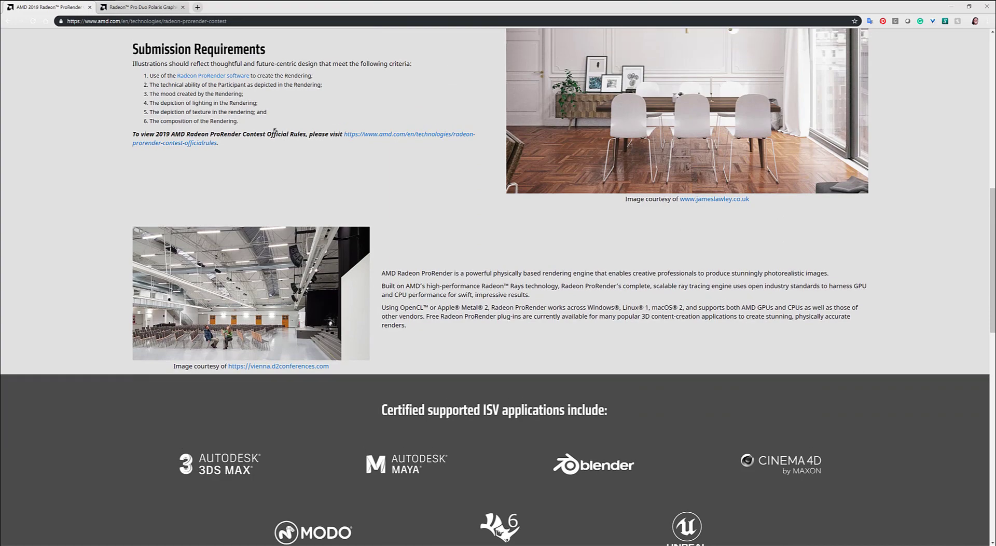
scroll(316, 366, down, 5)
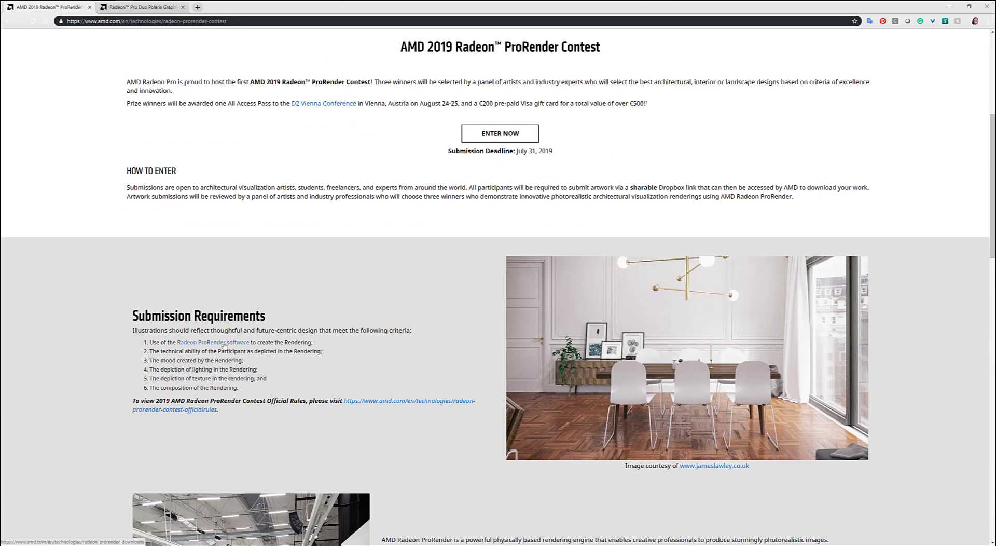
Go to AMD's Radeon ProRender Downloads page listing the Blender, Maya and 3DS Max plug-ins
key(alt+Left)
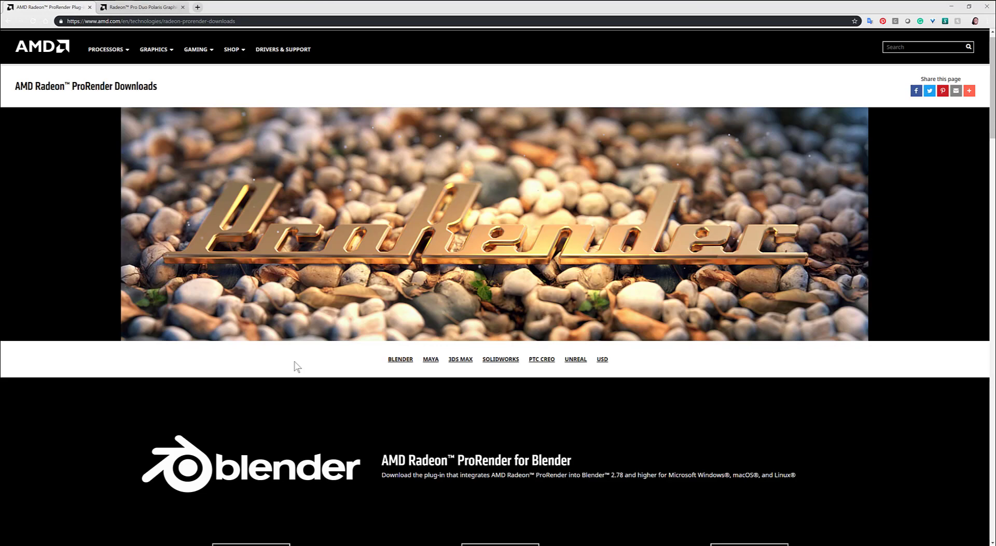
scroll(312, 387, down, 2)
scroll(313, 390, down, 5)
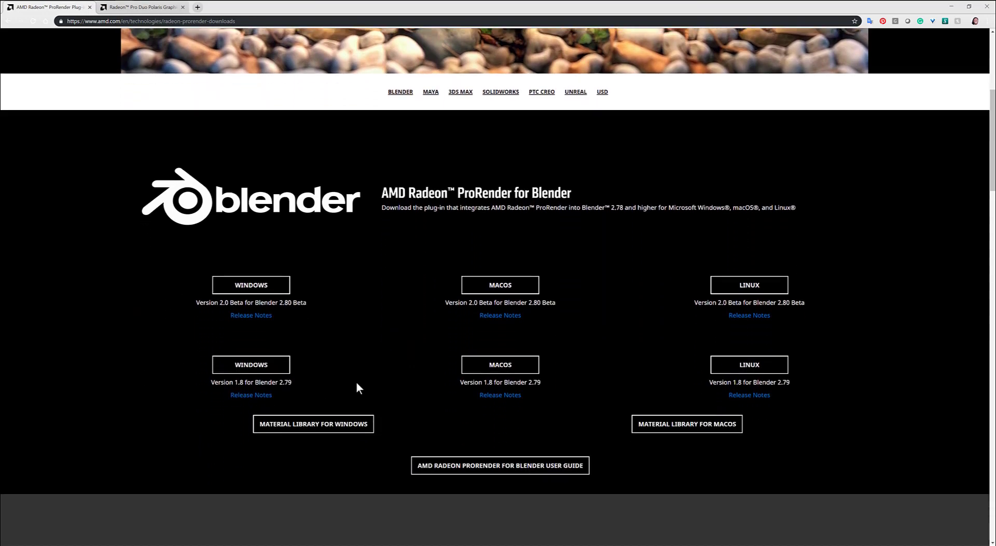
scroll(368, 410, down, 7)
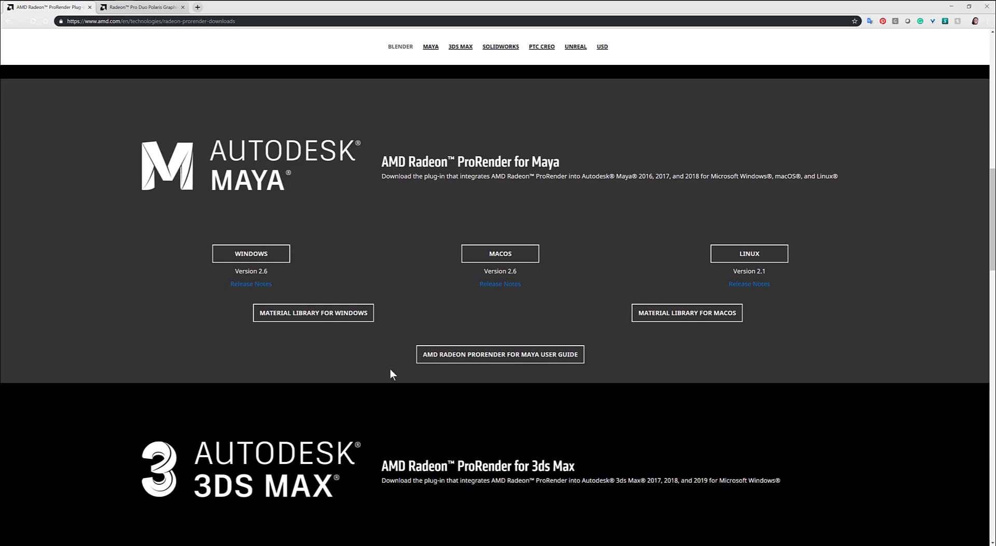
scroll(402, 315, down, 9)
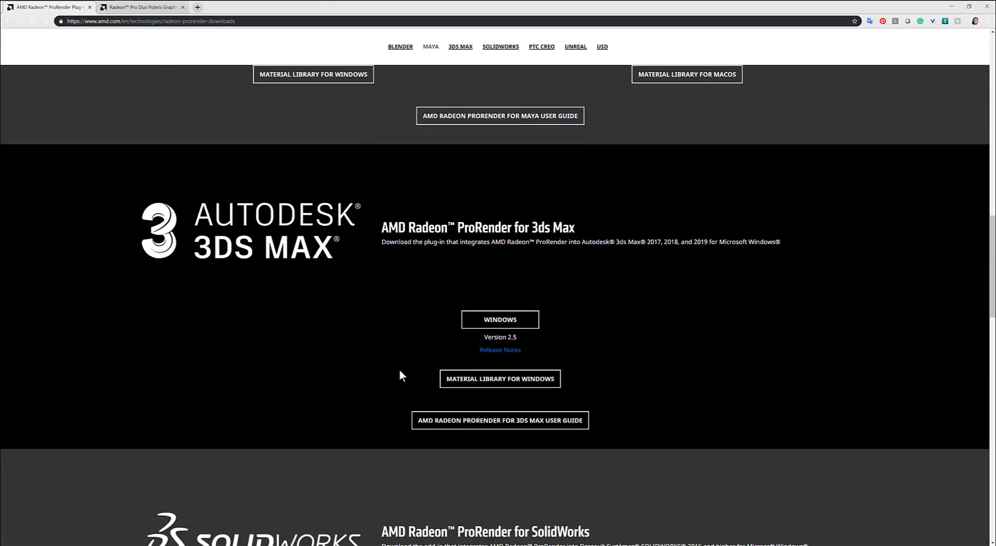
scroll(399, 372, down, 6)
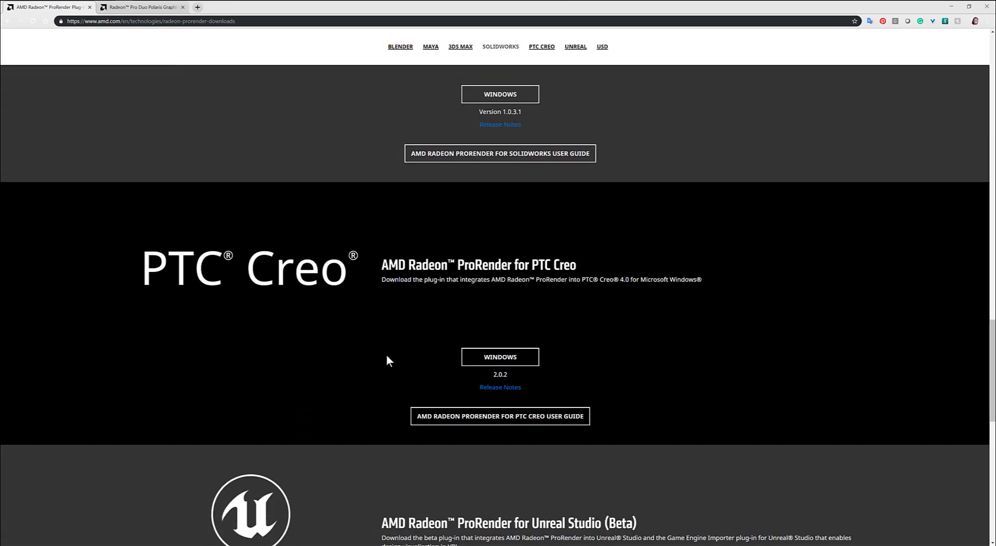
scroll(387, 358, down, 5)
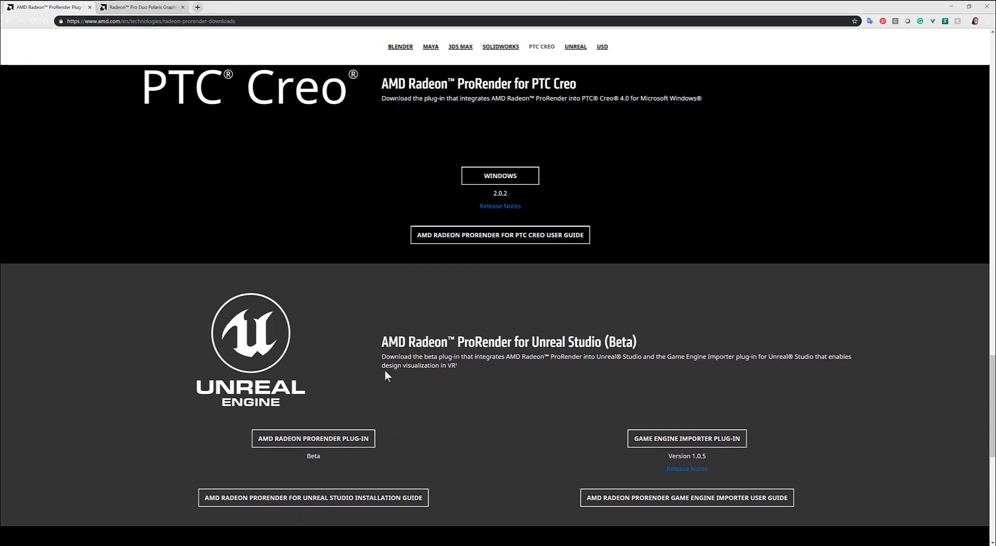
scroll(384, 380, down, 6)
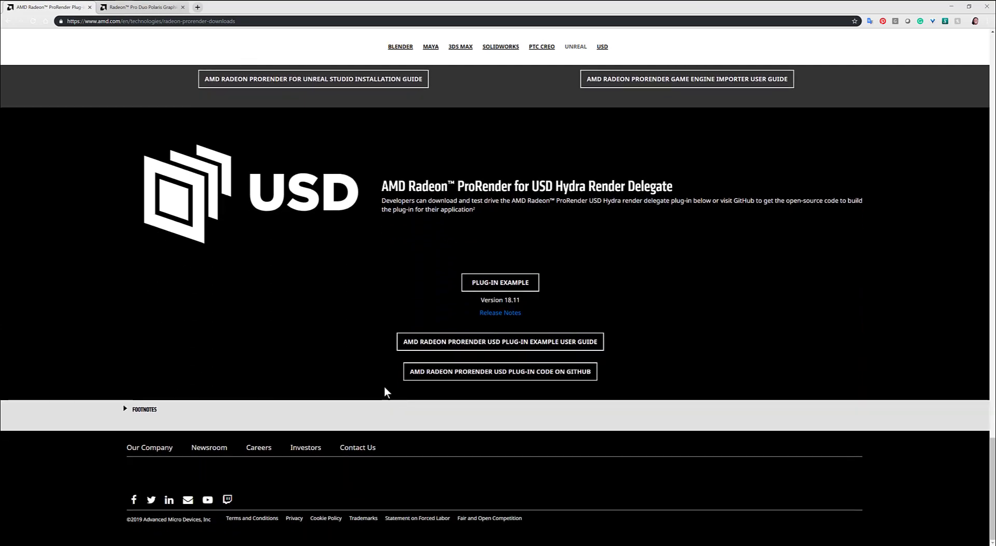
scroll(379, 187, up, 20)
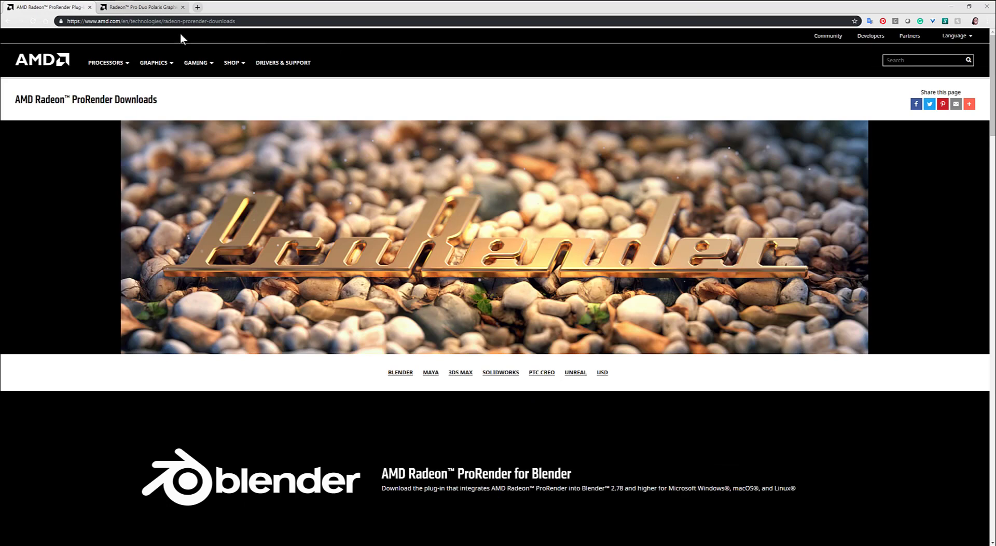
Go back to the ProRender Contest page, scroll it, then minimize Chrome to reveal Maya
click(9, 22)
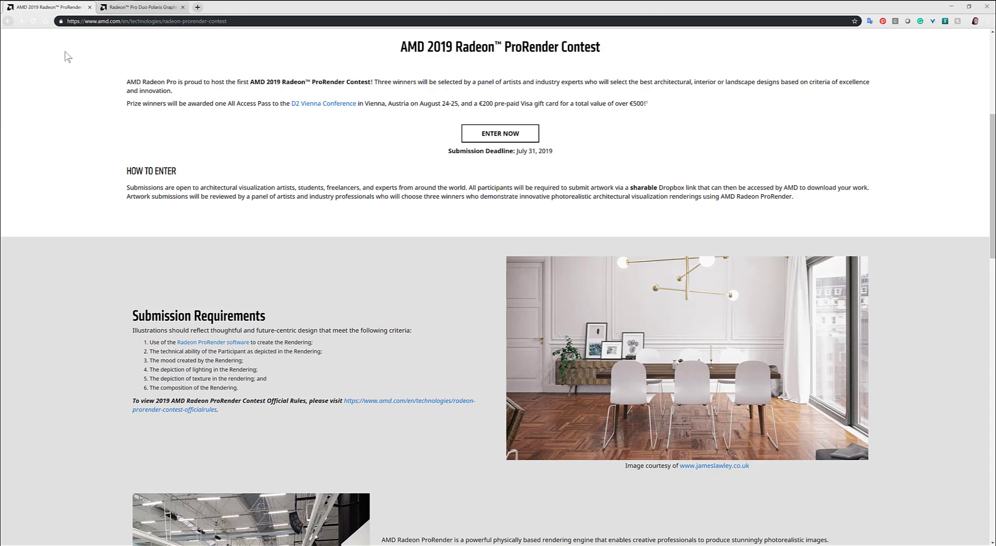
scroll(437, 288, down, 2)
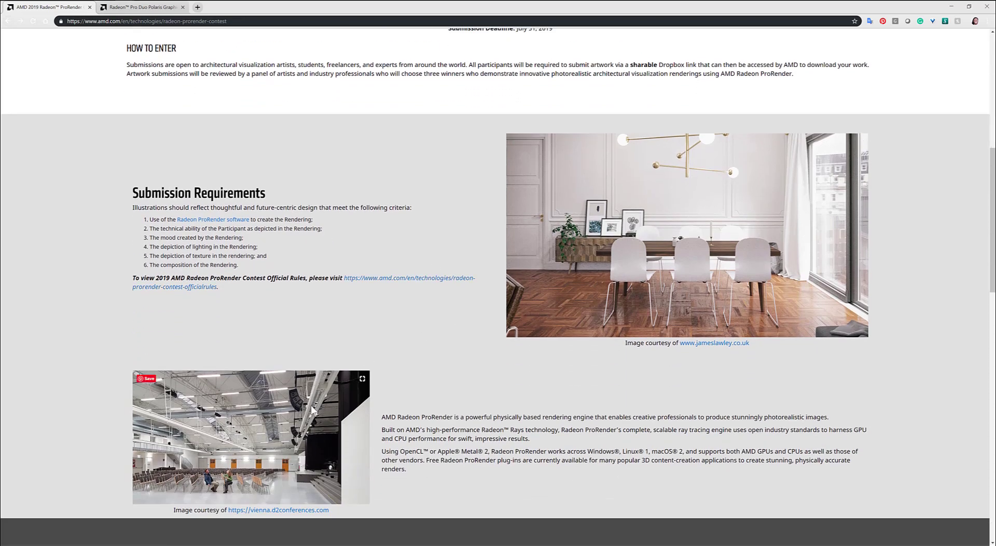
scroll(503, 309, down, 2)
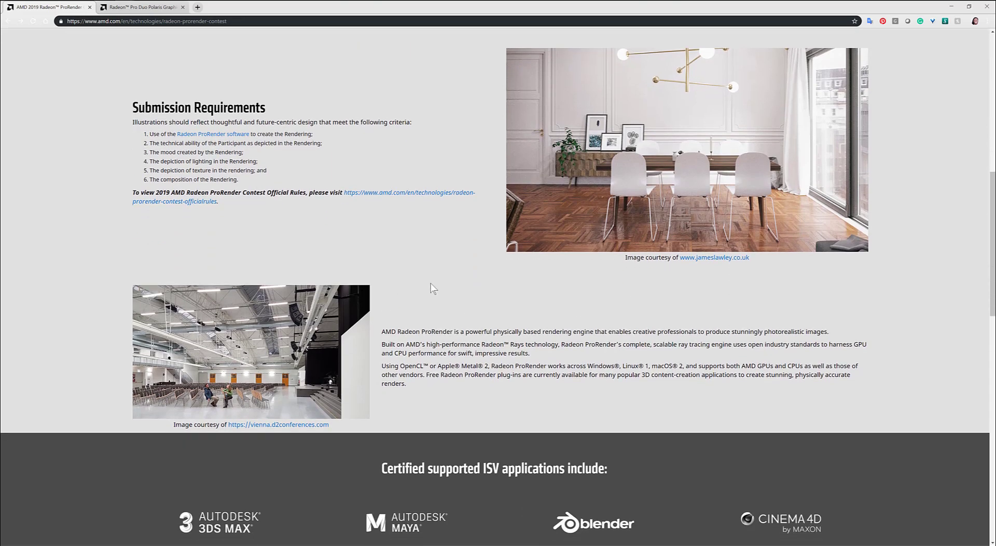
click(952, 6)
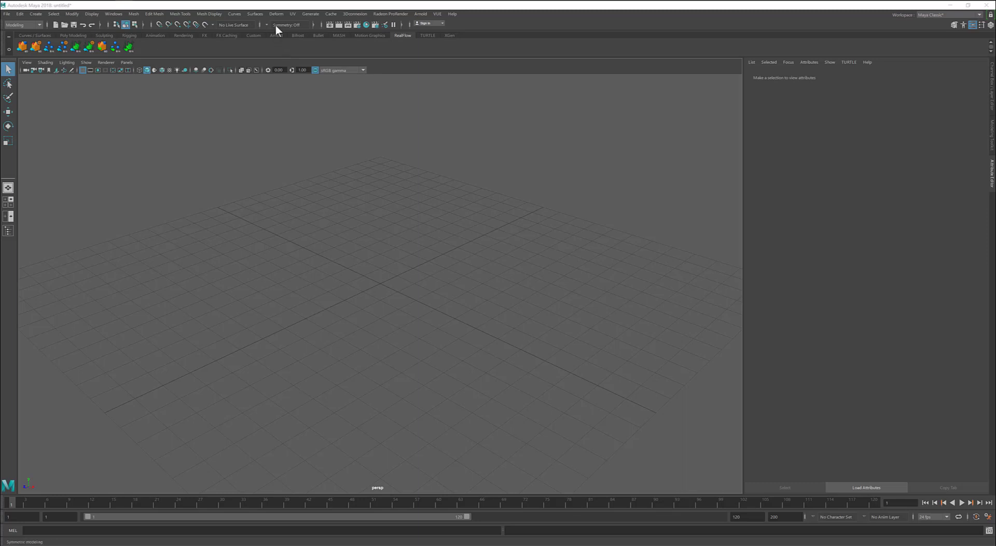
Shift the playback range later, then undock the shelf and close its floating window
click(4, 45)
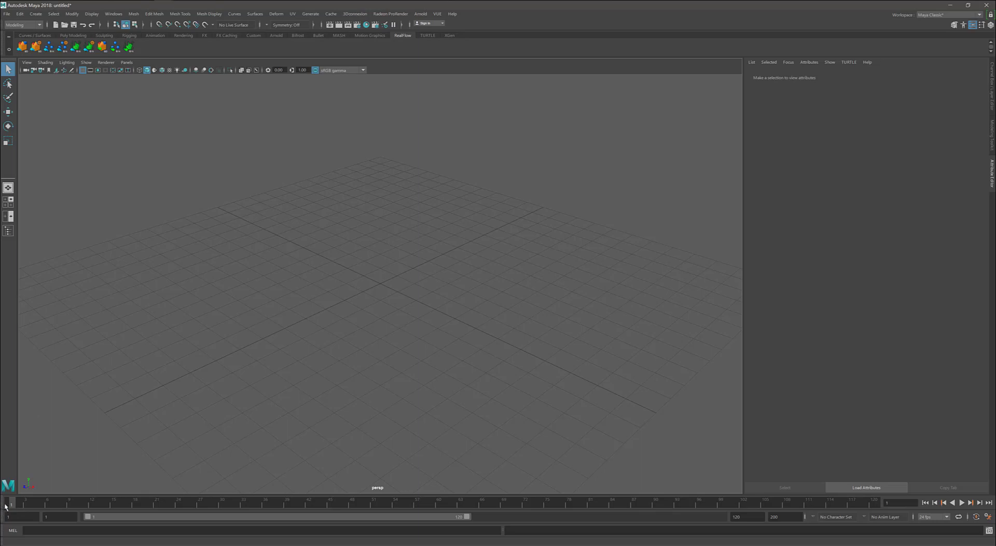
drag(126, 516, 175, 521)
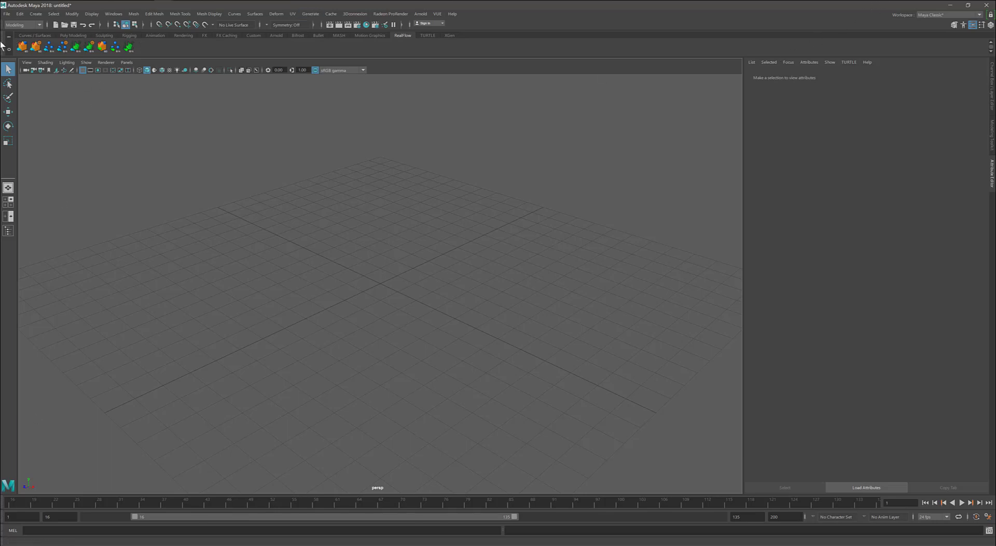
drag(4, 41, 18, 179)
click(989, 158)
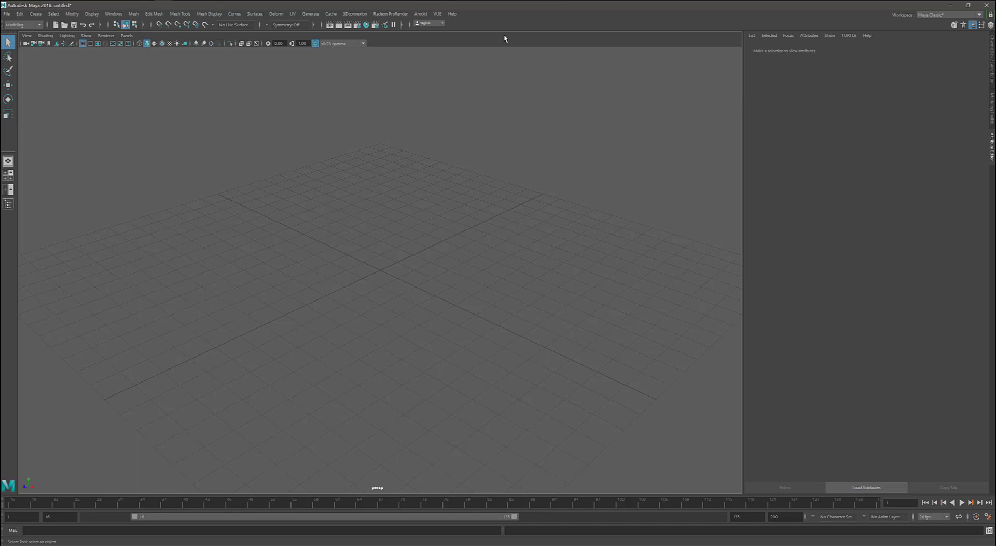
Show the Radeon ProRender menu with Render, Export, Import, Material Library, Lights, Convert and Settings
click(389, 16)
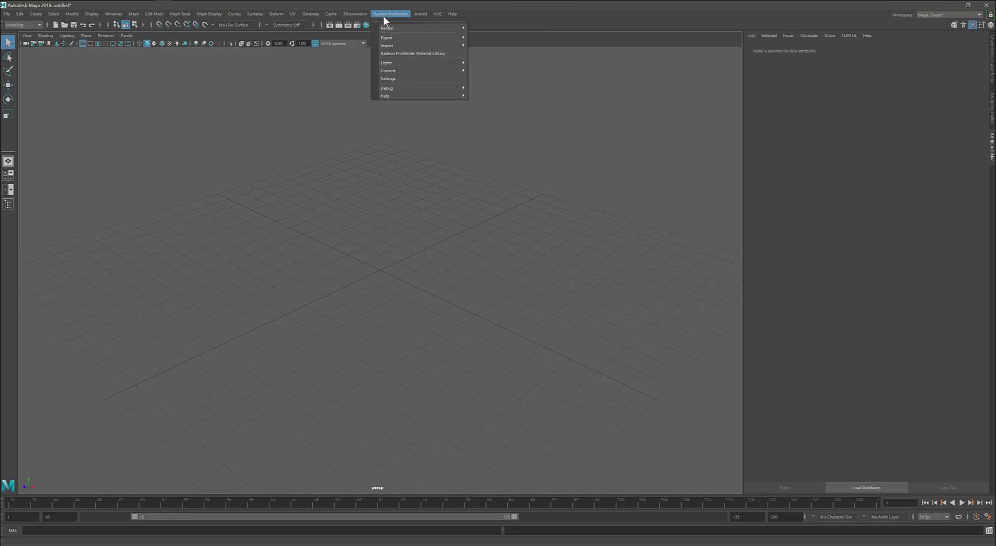
mouse_move(398, 26)
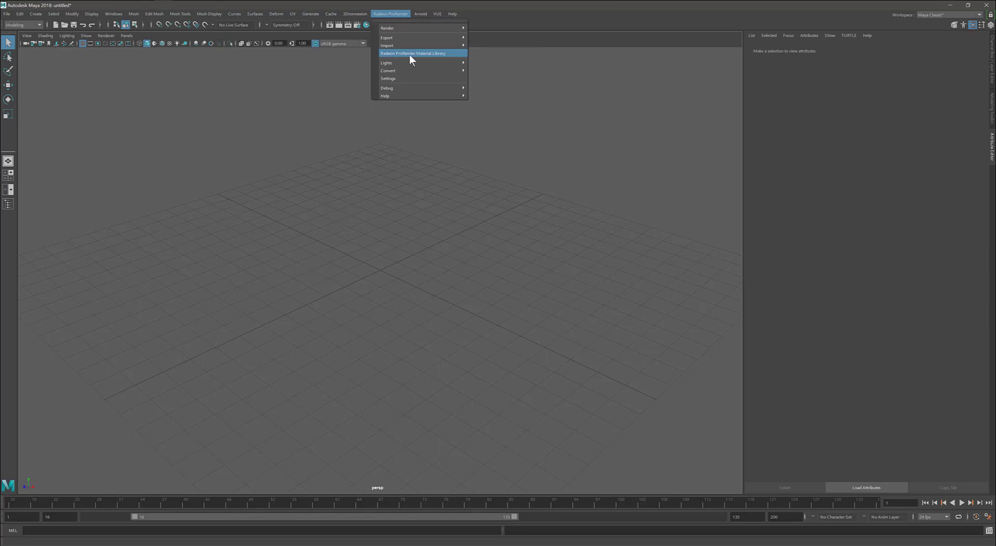
Open the Radeon ProRender Material Library browser, move it higher and enlarge it
click(409, 54)
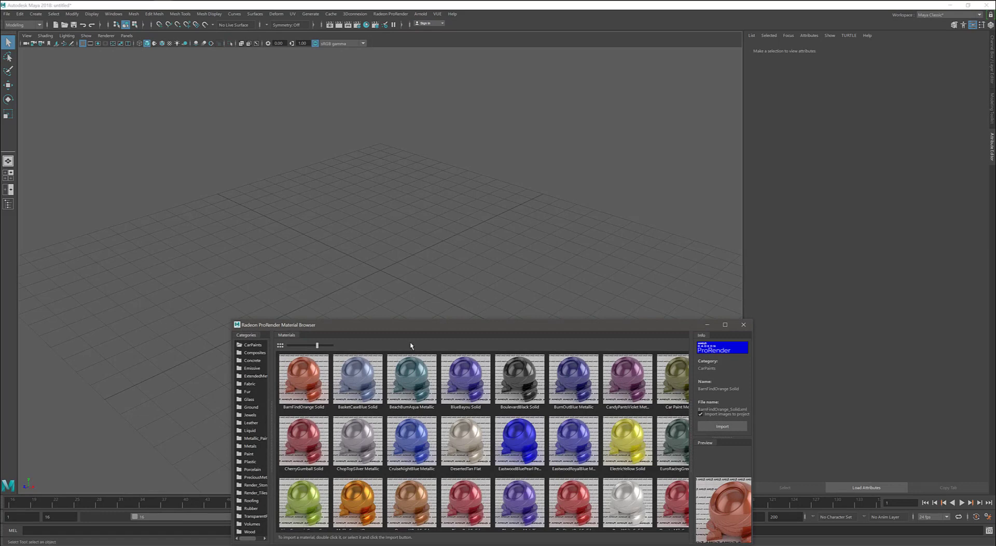
drag(397, 332, 307, 157)
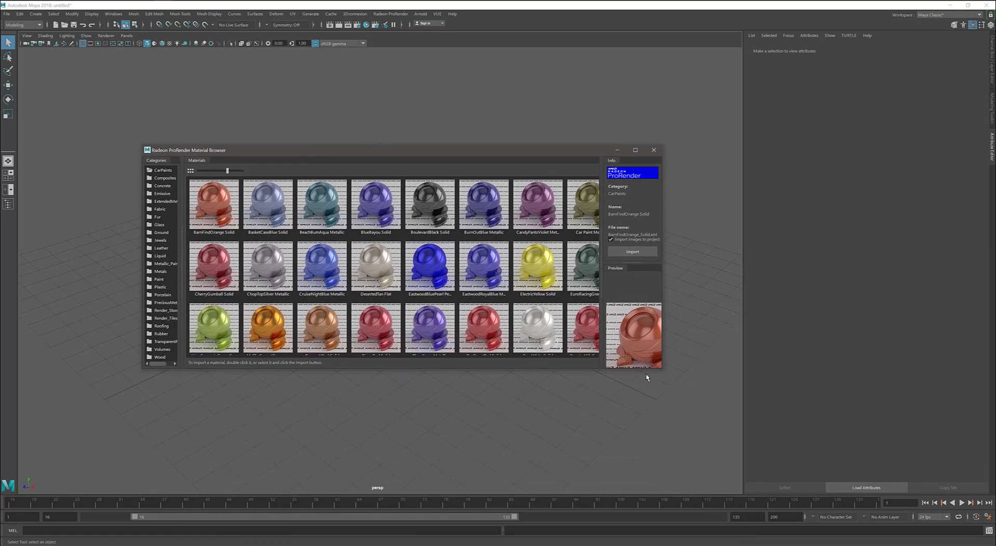
drag(665, 372, 577, 484)
Browse Ground, Leather, Metals, Porcelain and other categories, ending on the six Plastic materials
click(151, 231)
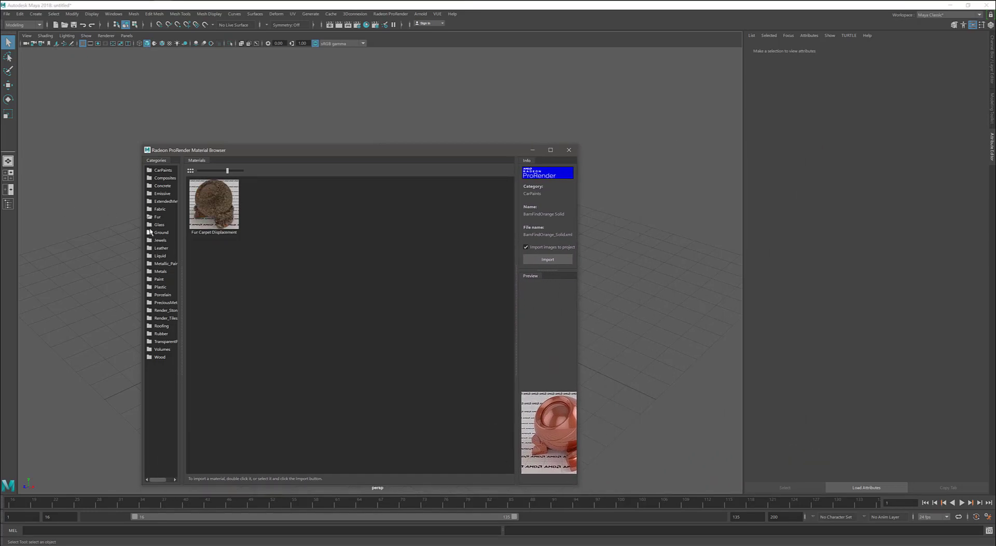
click(151, 248)
click(151, 270)
click(156, 288)
click(156, 315)
click(157, 294)
click(157, 286)
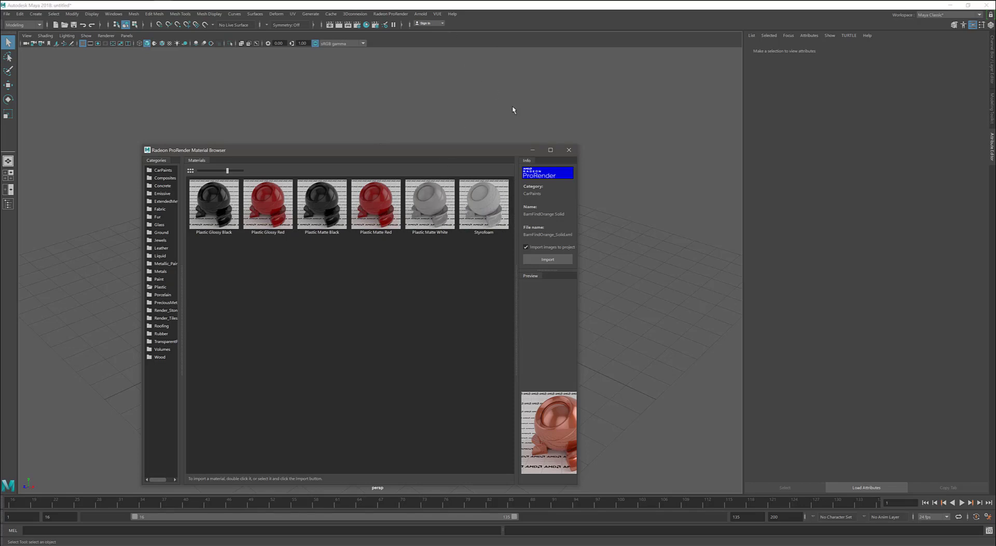
Look through the Radeon ProRender Lights and Convert submenus, then minimize the Material Browser
click(390, 14)
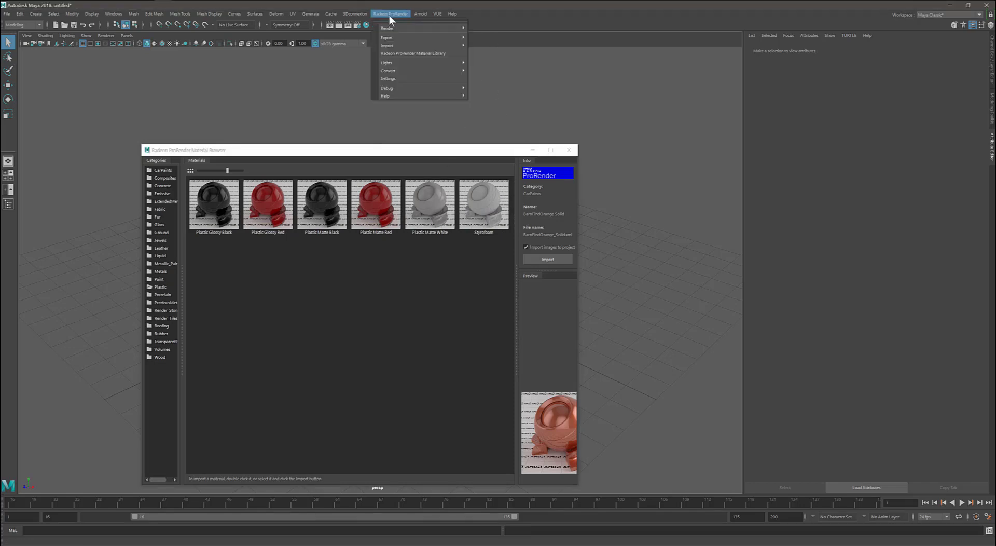
mouse_move(408, 64)
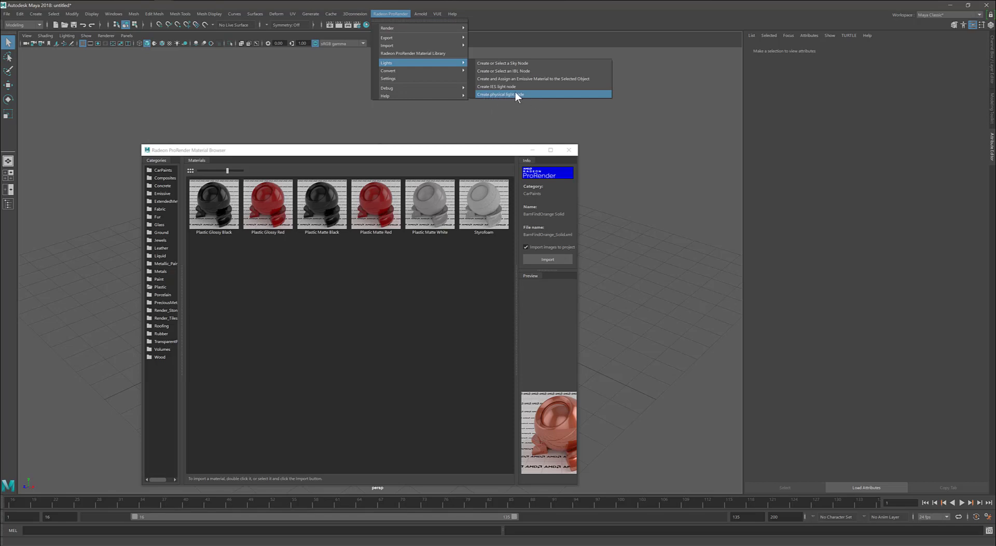
mouse_move(445, 69)
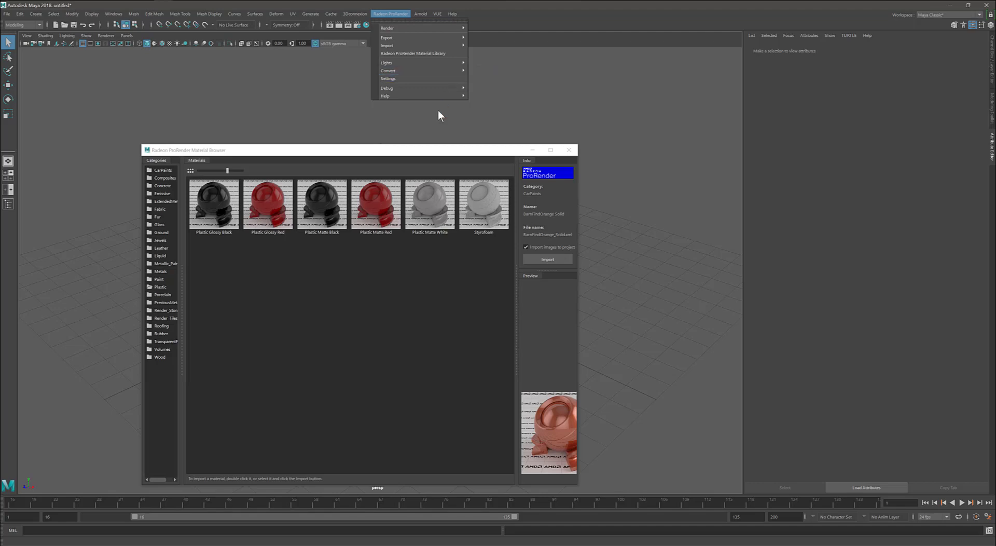
click(439, 150)
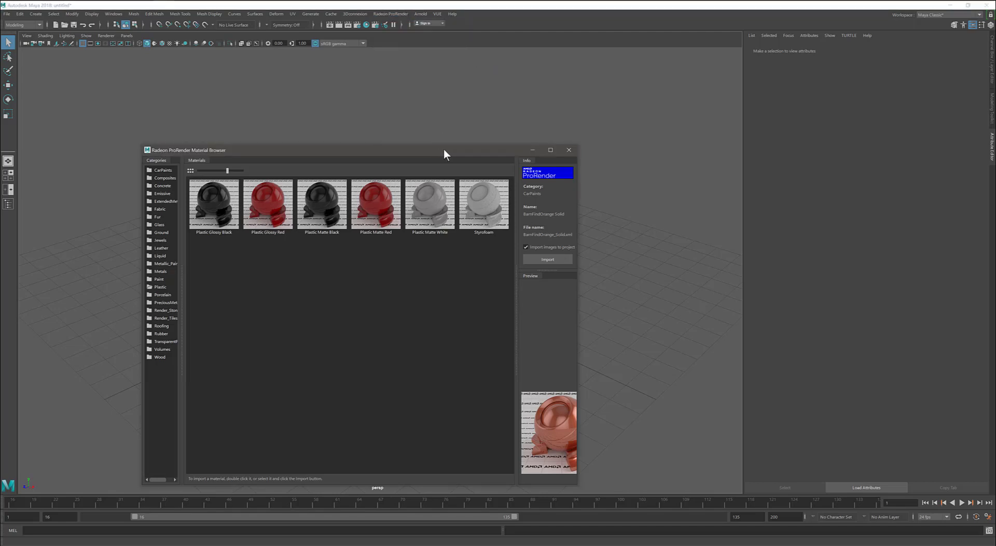
click(527, 149)
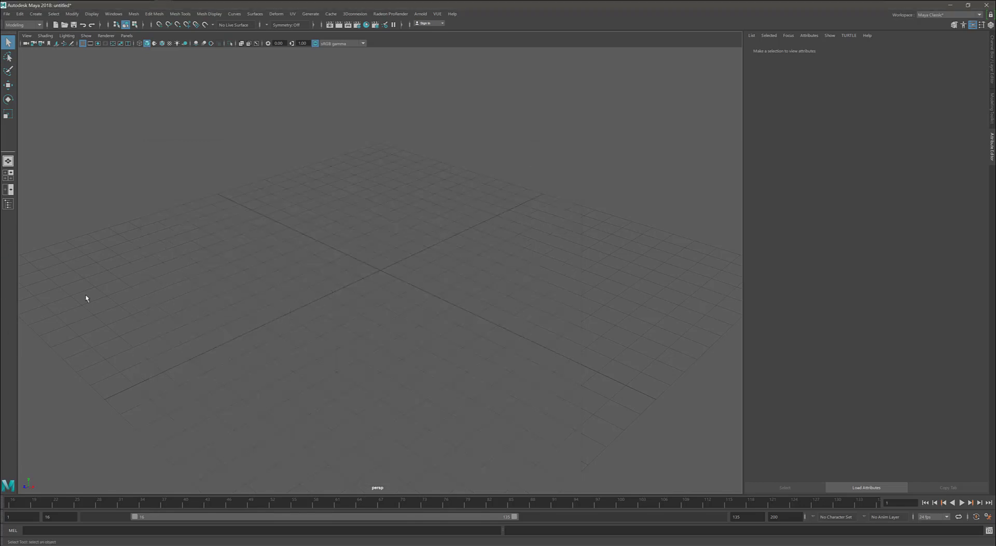
Create a polygon cube and scale it up uniformly to about 12.7
shift+right_click(420, 246)
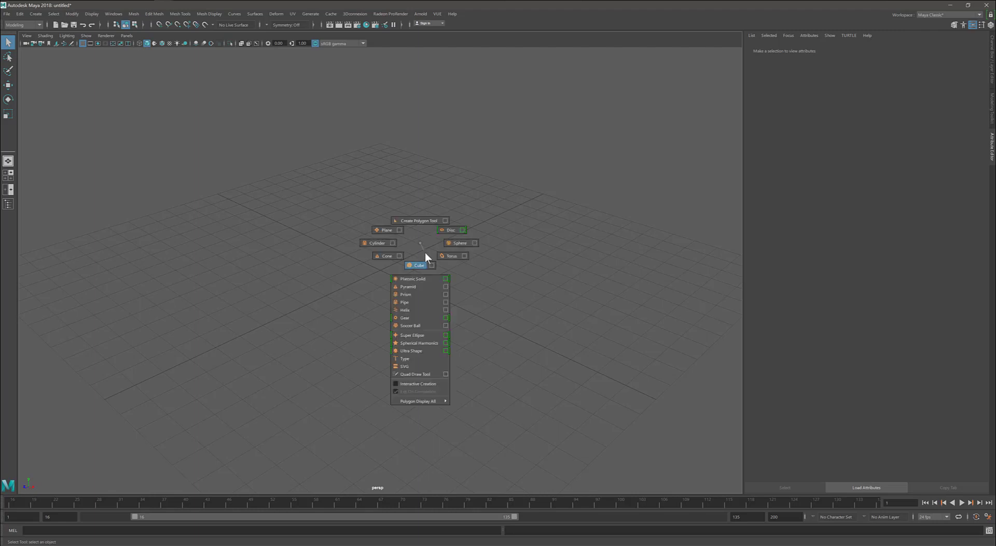
shift+right_drag(419, 258, 418, 258)
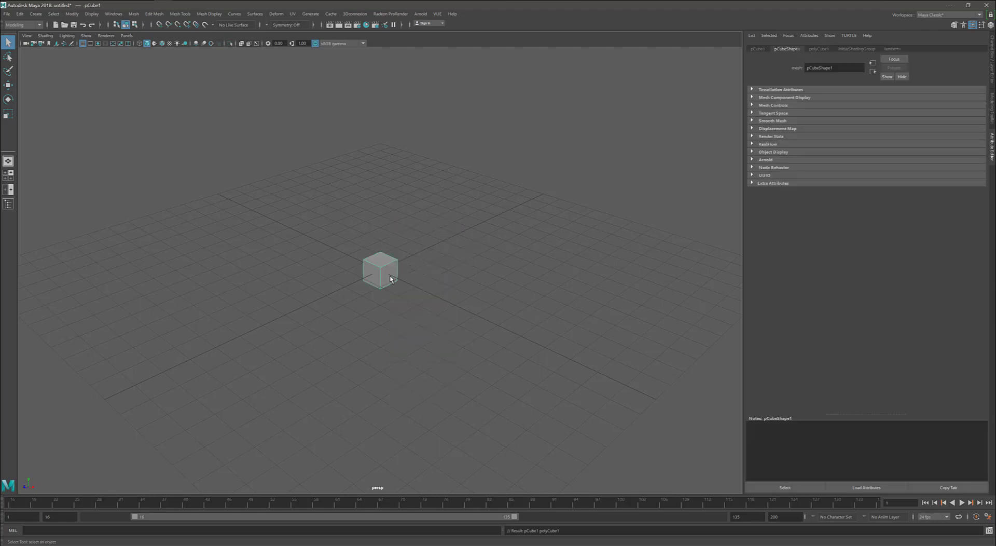
key(r)
drag(380, 270, 723, 345)
Reverse the cube's normals so they face inward
click(154, 14)
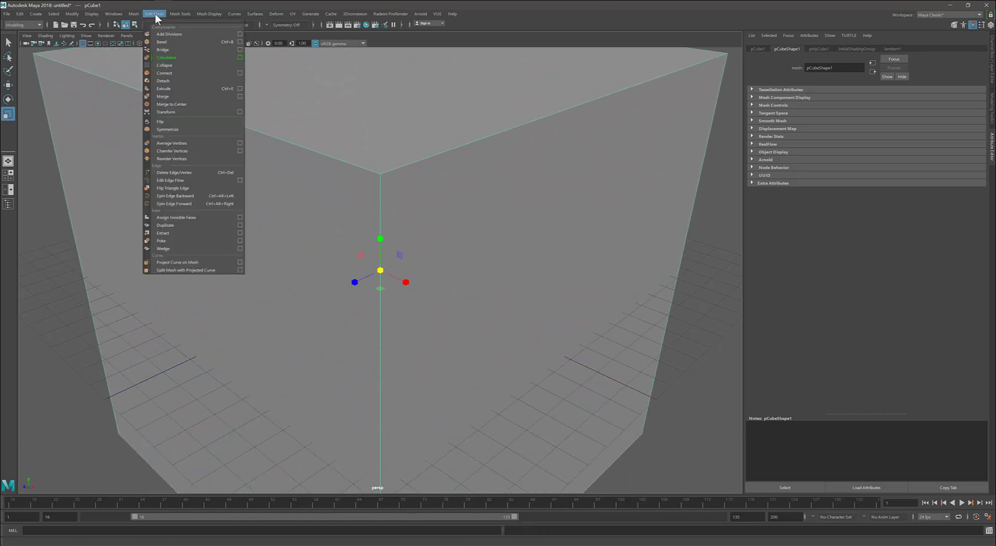
mouse_move(210, 16)
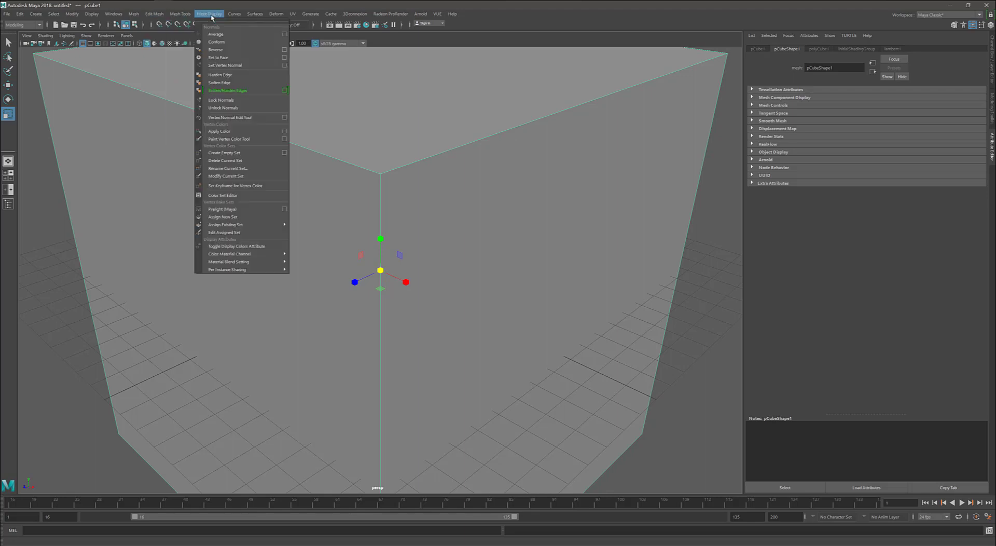
click(216, 50)
Delete the cube's left and right wall faces to open the room
right_drag(320, 198, 324, 224)
key(Delete)
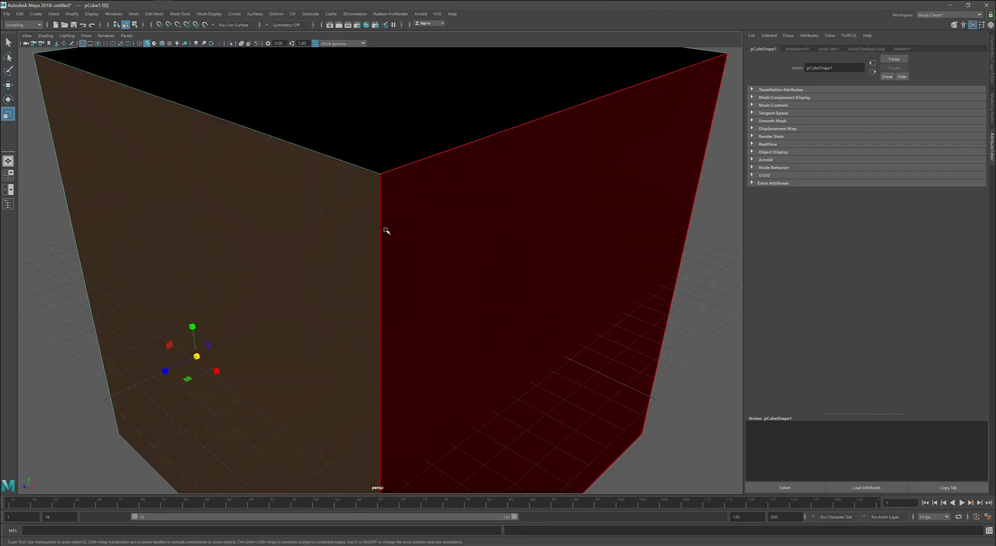
click(415, 238)
key(Delete)
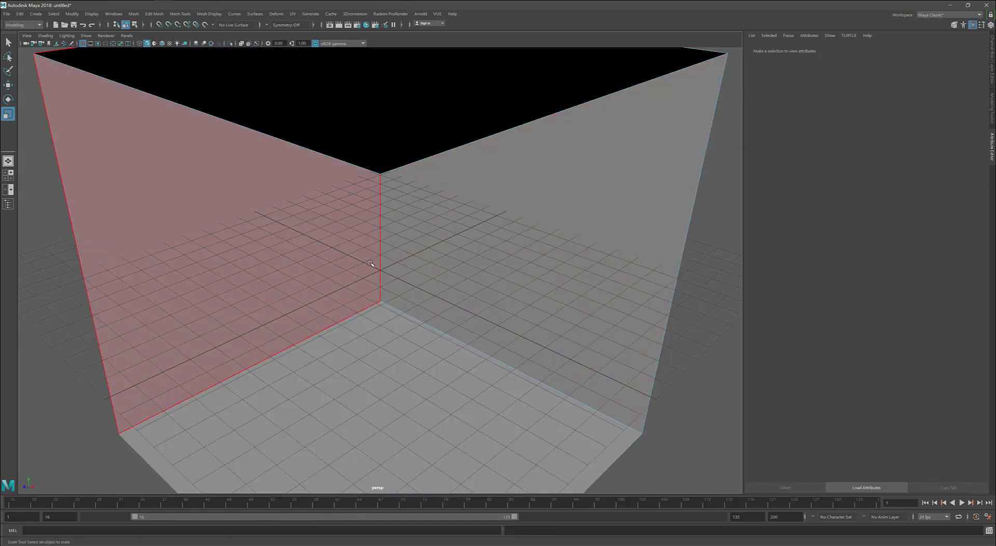
alt+right_drag(366, 271, 455, 272)
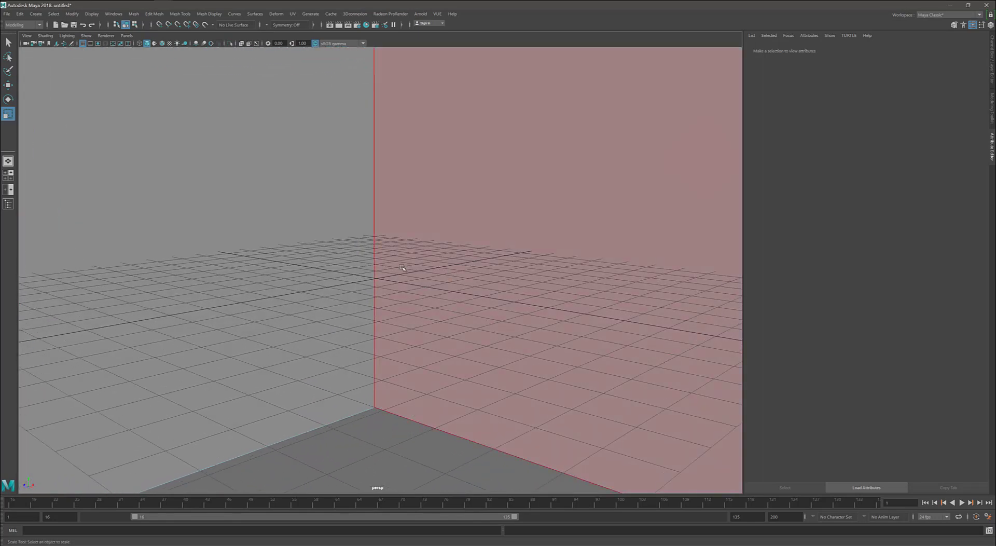
Select the whole cube and frame it in the view
right_click(385, 236)
click(382, 280)
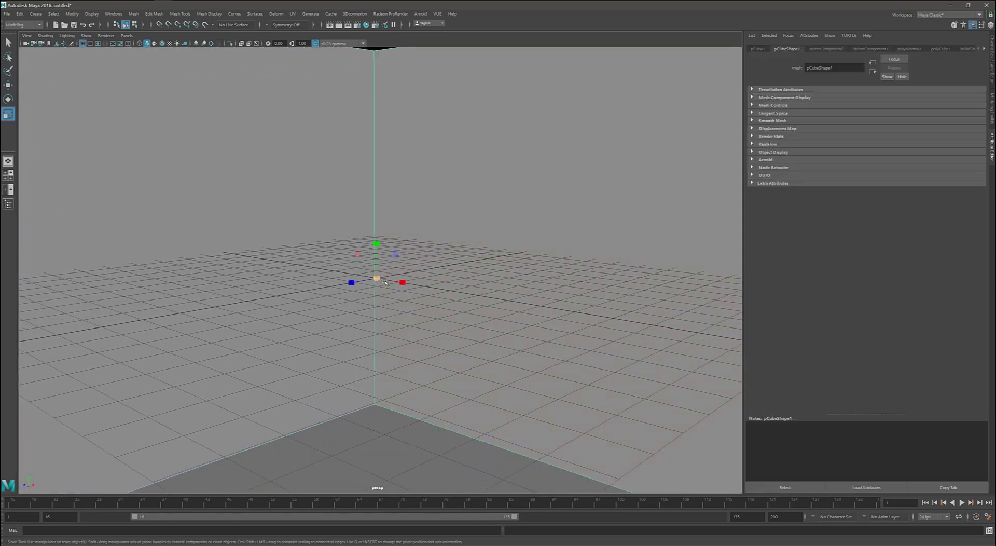
shift+right_click(412, 350)
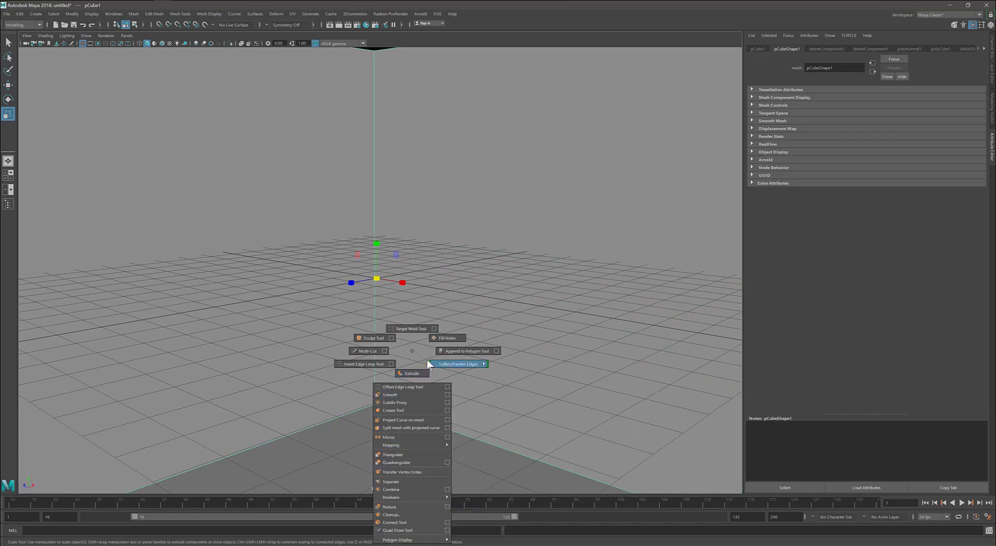
key(ctrl+z)
scroll(423, 346, down, 5)
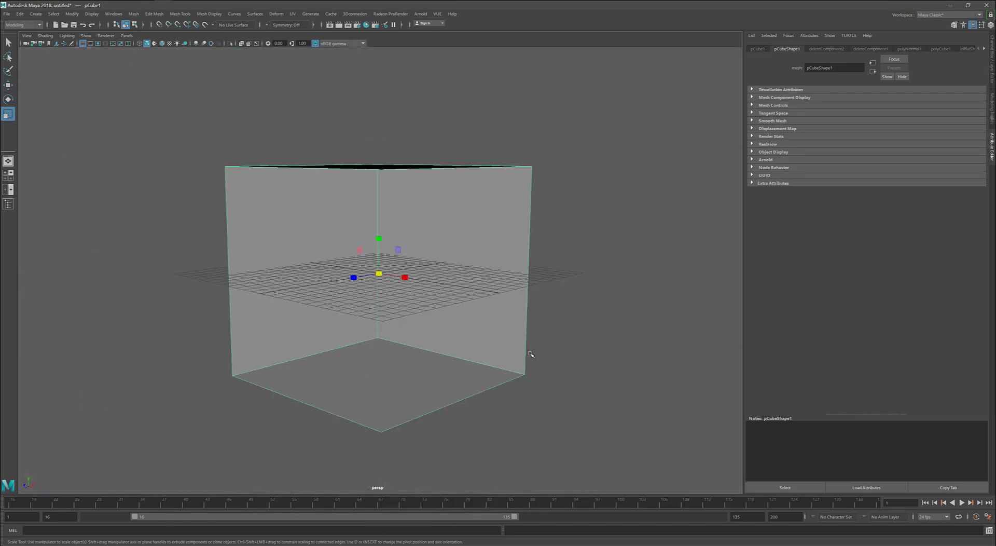
Create a polygon sphere in the room and scale it uniformly to about 2.242
click(553, 345)
shift+right_click(552, 344)
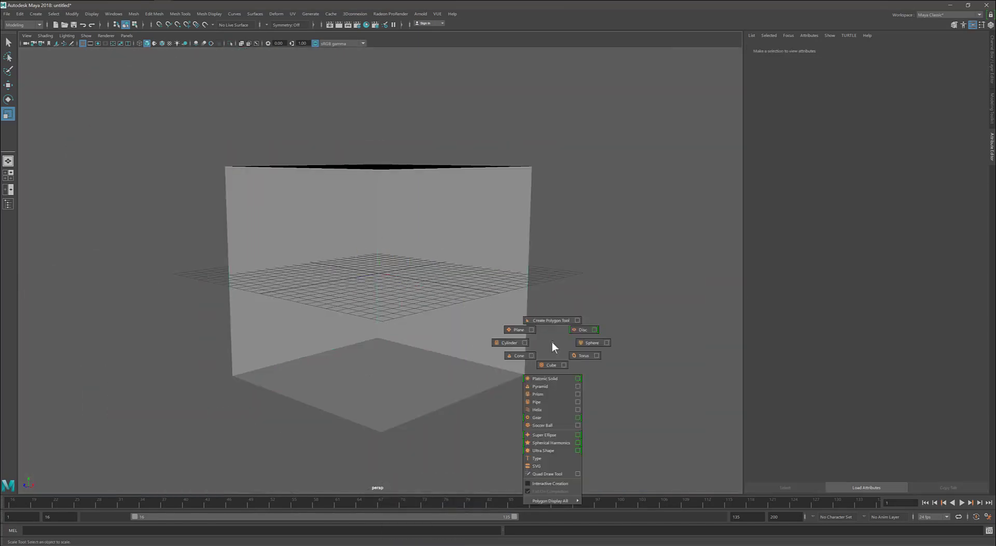
click(579, 341)
alt+right_drag(467, 334, 710, 361)
drag(375, 280, 461, 294)
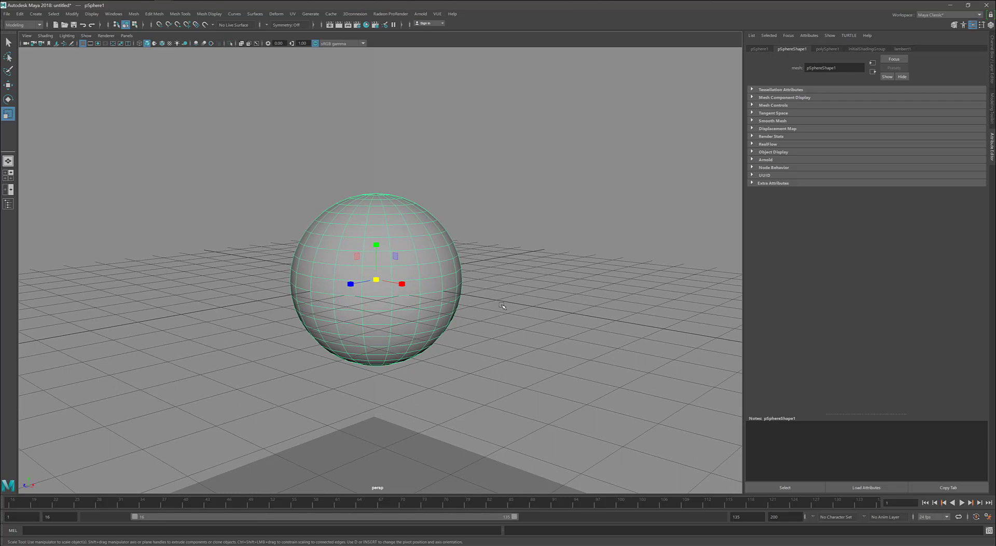
click(105, 36)
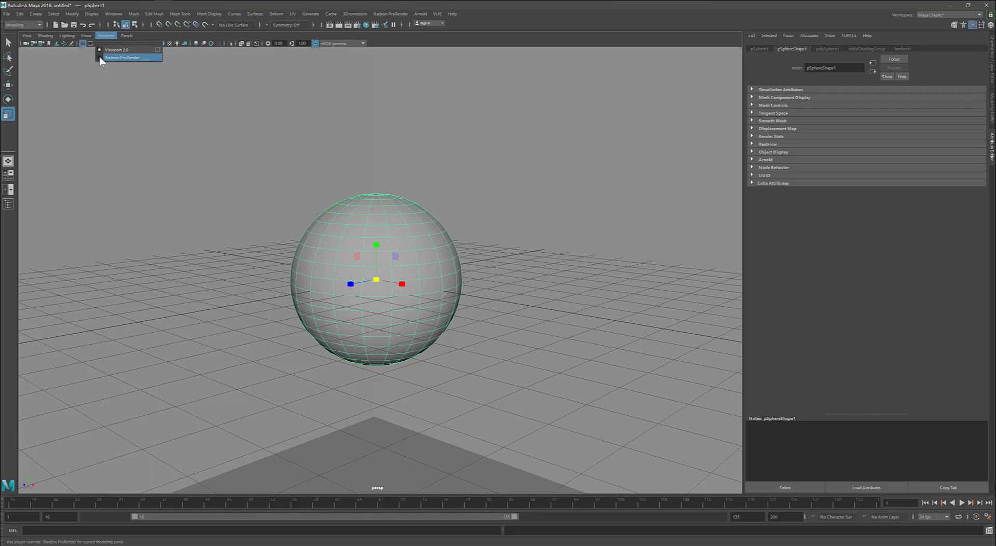
Render the viewport with Radeon ProRender, adjust the zoom, and open its Render Settings
click(100, 57)
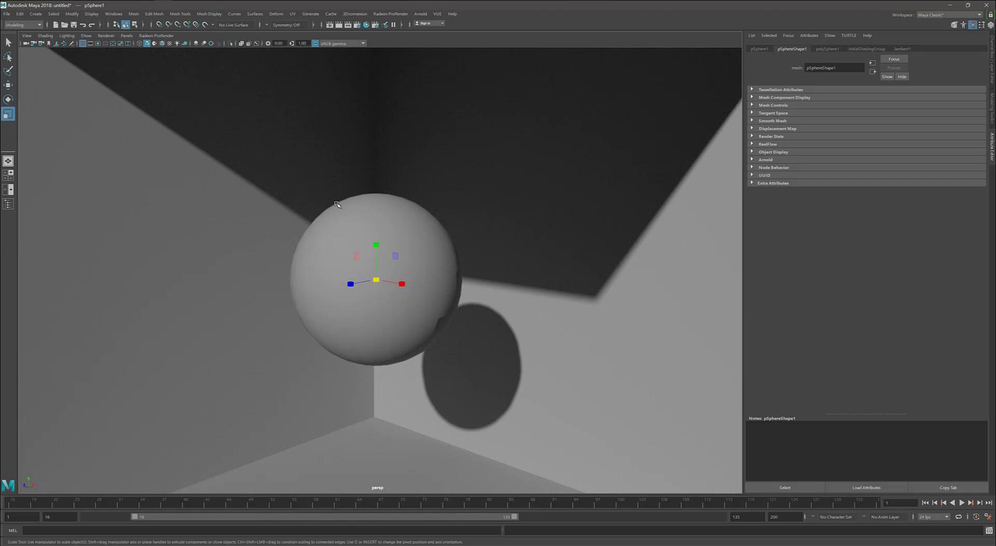
scroll(489, 216, down, 1)
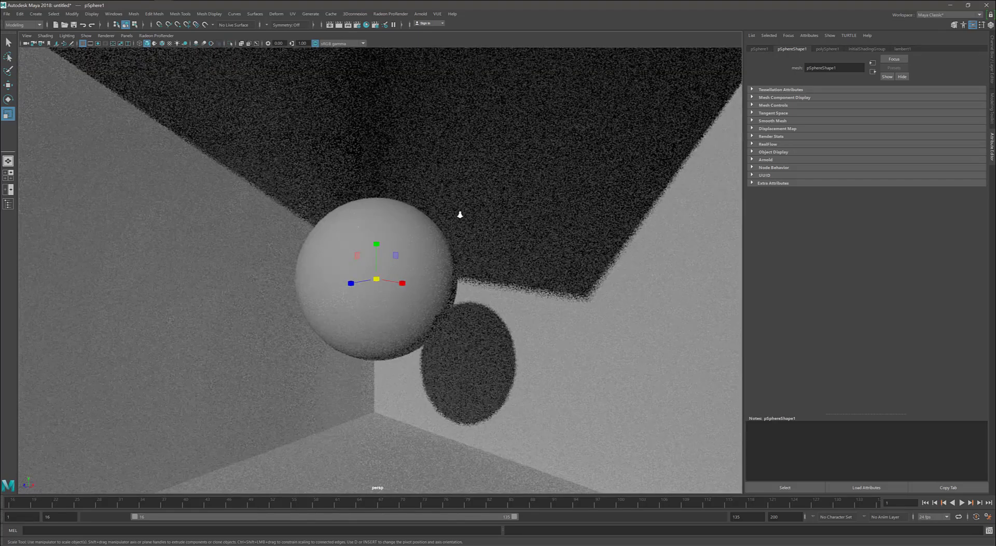
scroll(427, 217, down, 1)
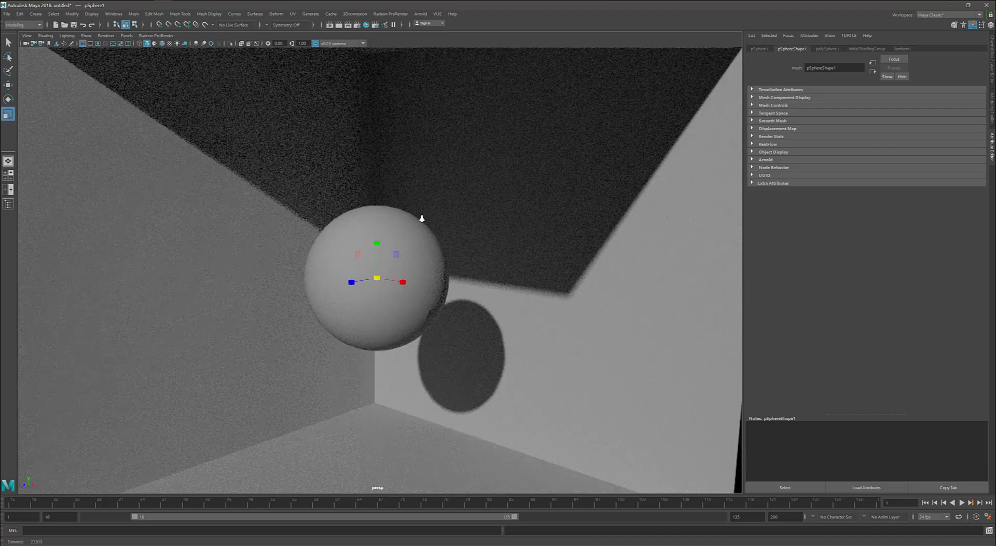
scroll(473, 222, up, 1)
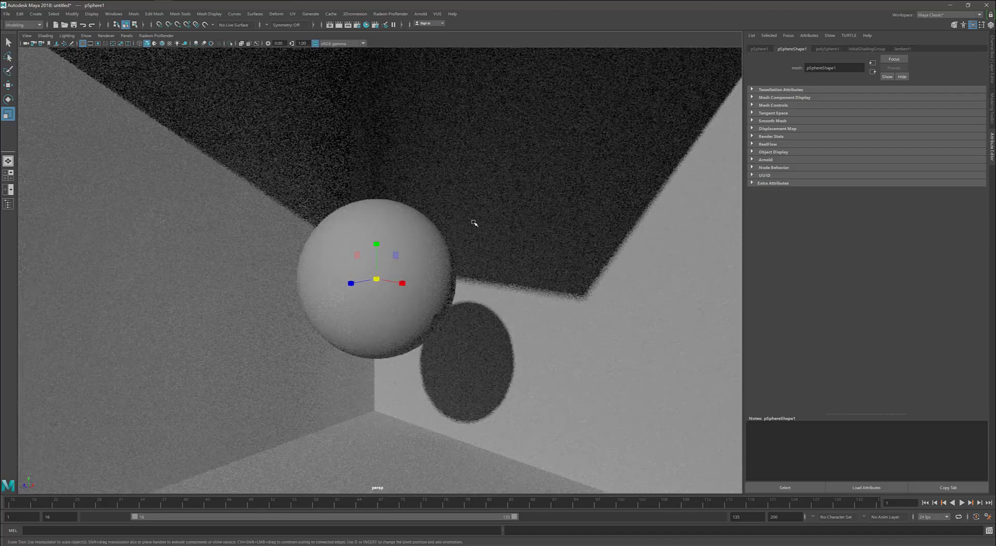
scroll(496, 219, up, 1)
scroll(527, 226, up, 1)
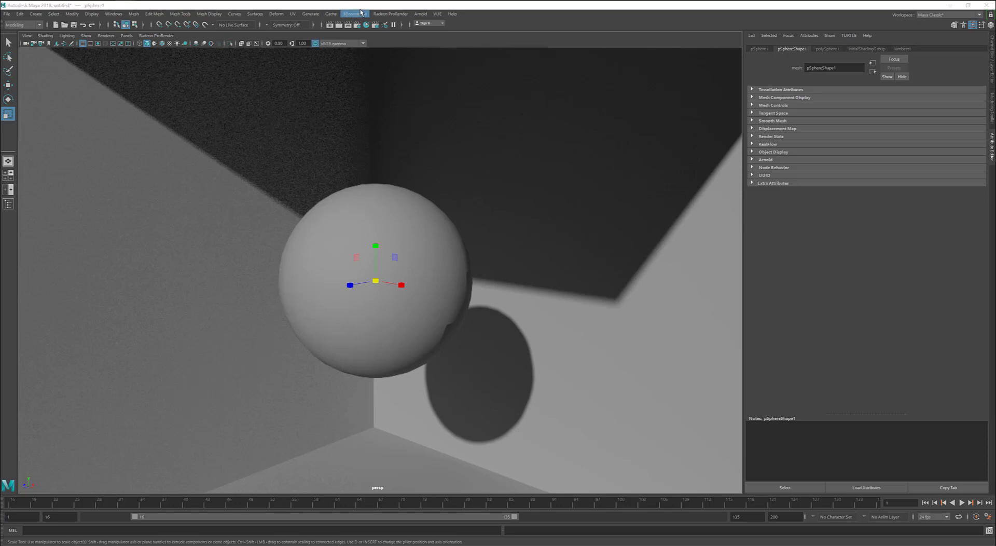
click(381, 14)
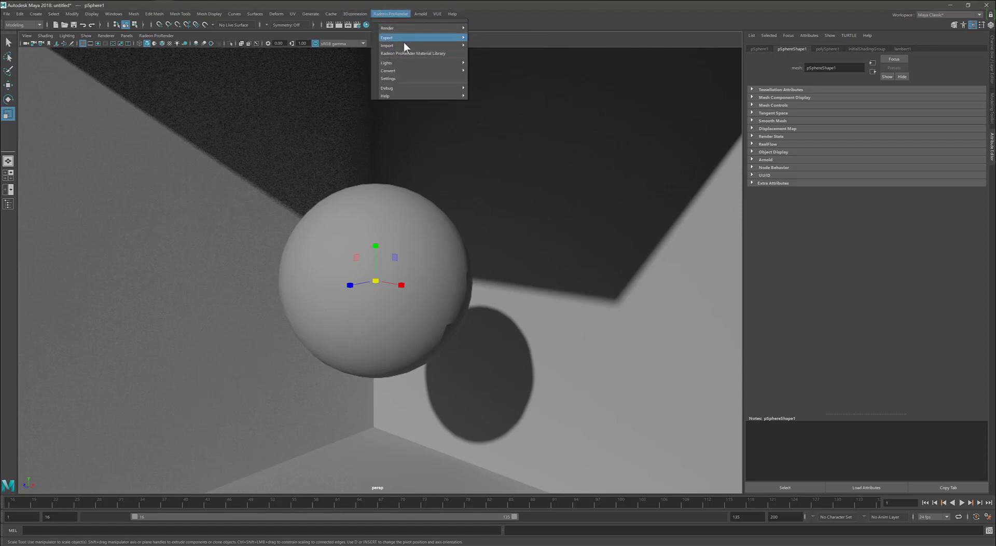
click(407, 78)
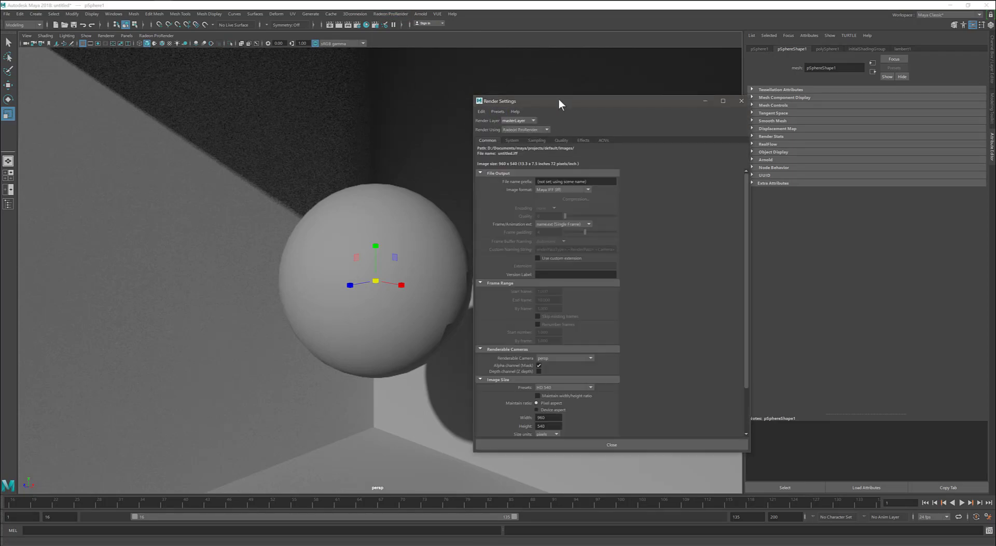
Show the ProRender System tab with preferences set for Viewport & Thumbnail
drag(555, 104, 514, 89)
click(470, 125)
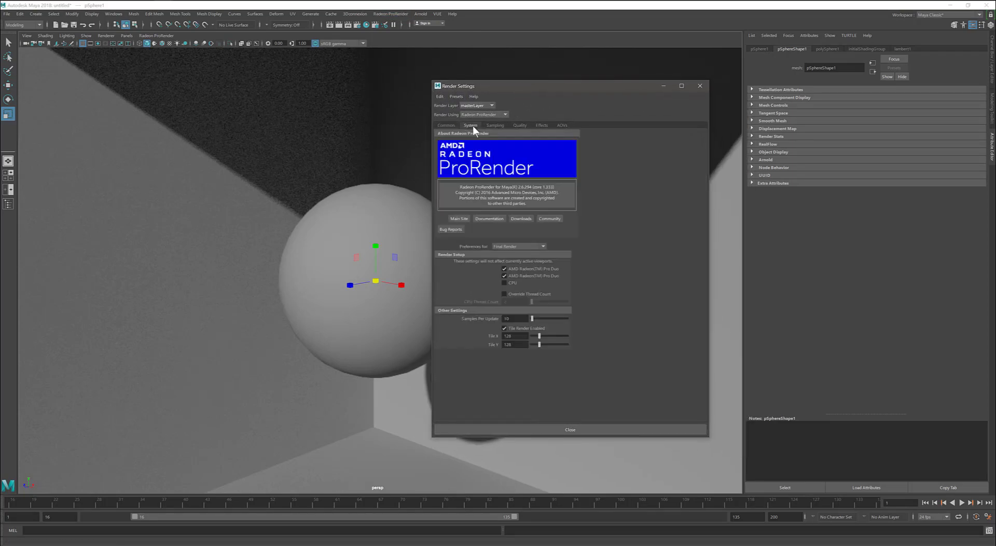
click(531, 247)
click(515, 262)
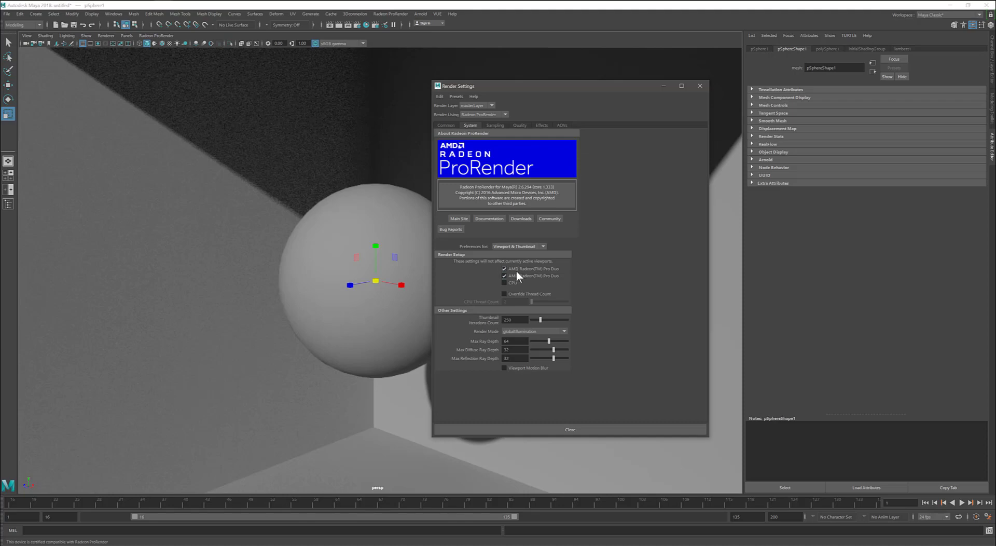
click(275, 178)
Switch the viewport to the left side view and back to perspective
key(space)
drag(275, 178, 263, 160)
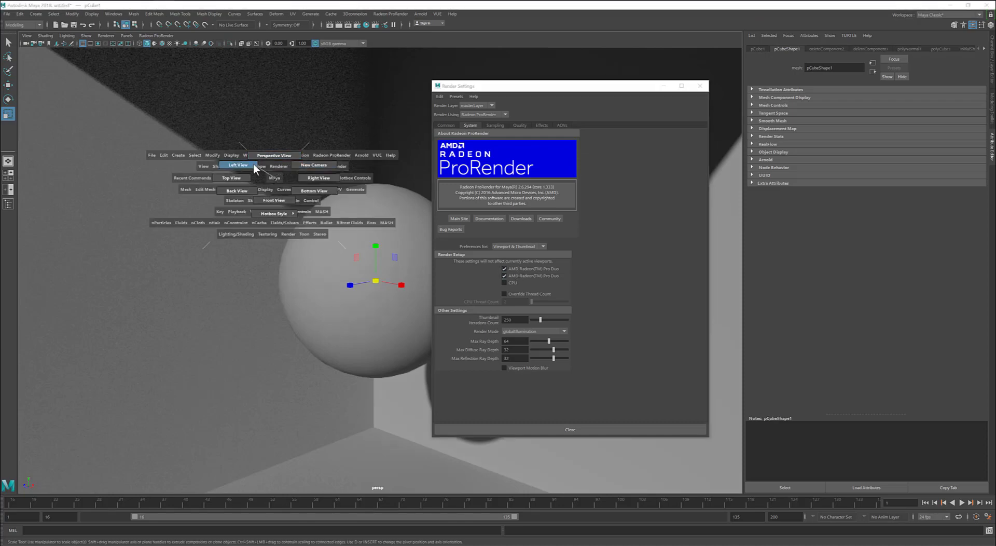
drag(253, 164, 253, 164)
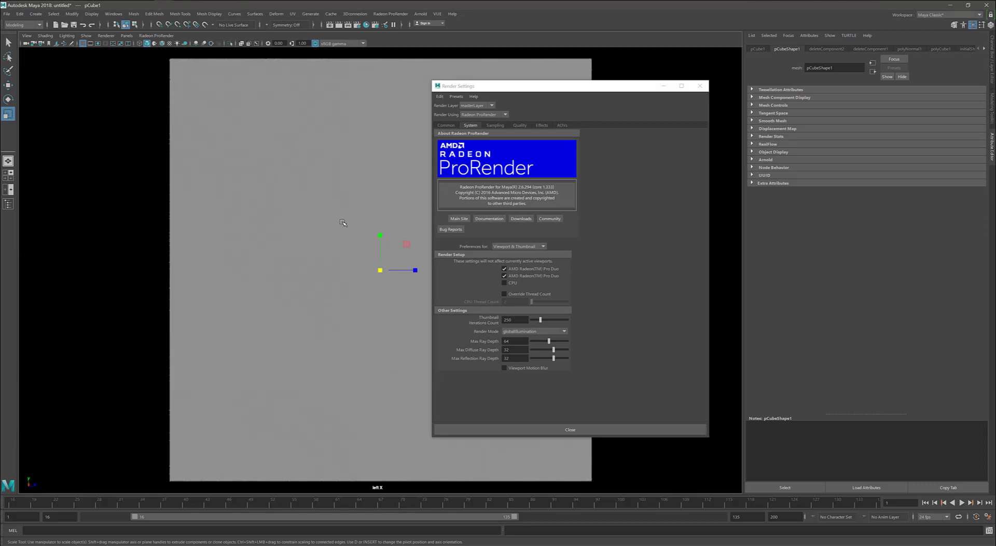
key(space)
drag(341, 221, 342, 201)
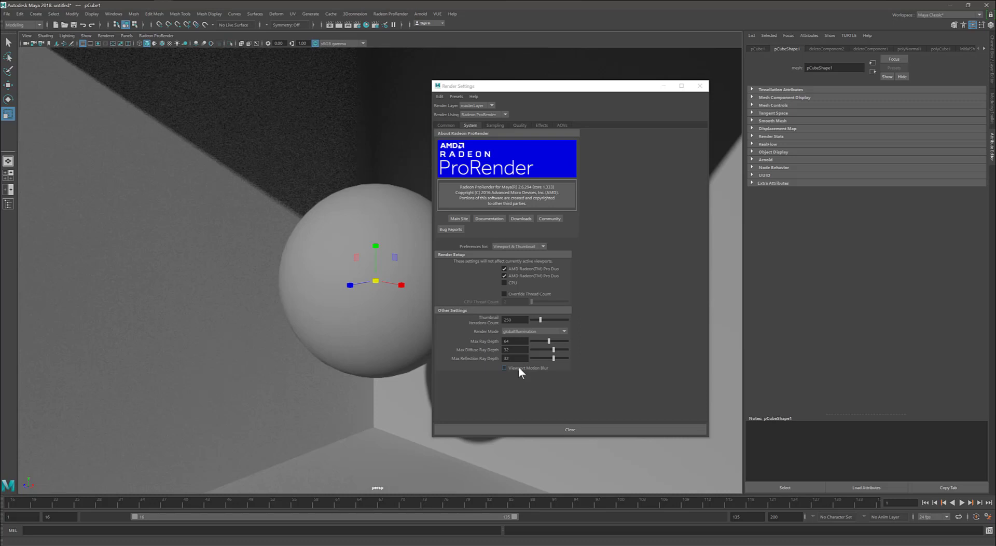
Minimize, restore, narrow and then close the Render Settings window
click(663, 86)
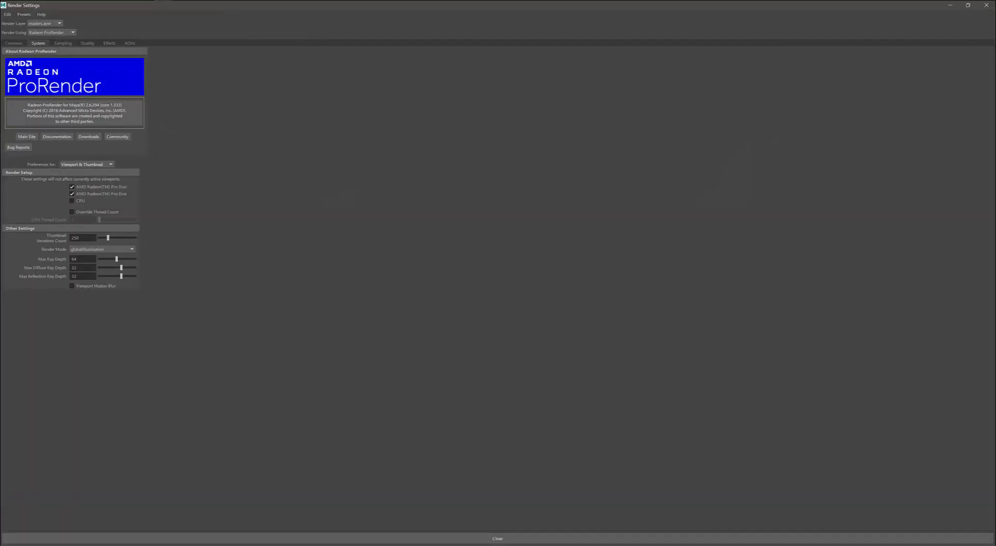
double_click(256, 7)
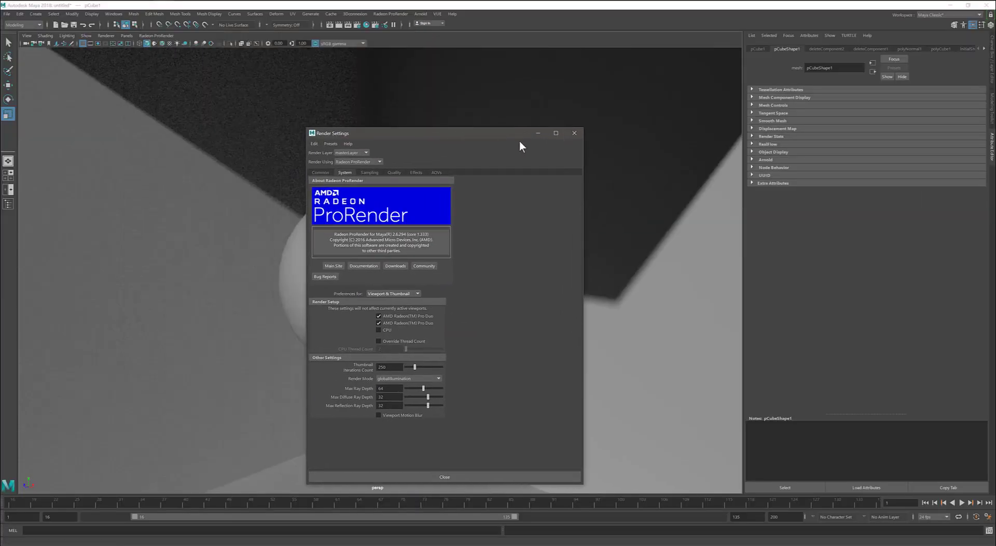
drag(584, 152, 473, 151)
click(459, 133)
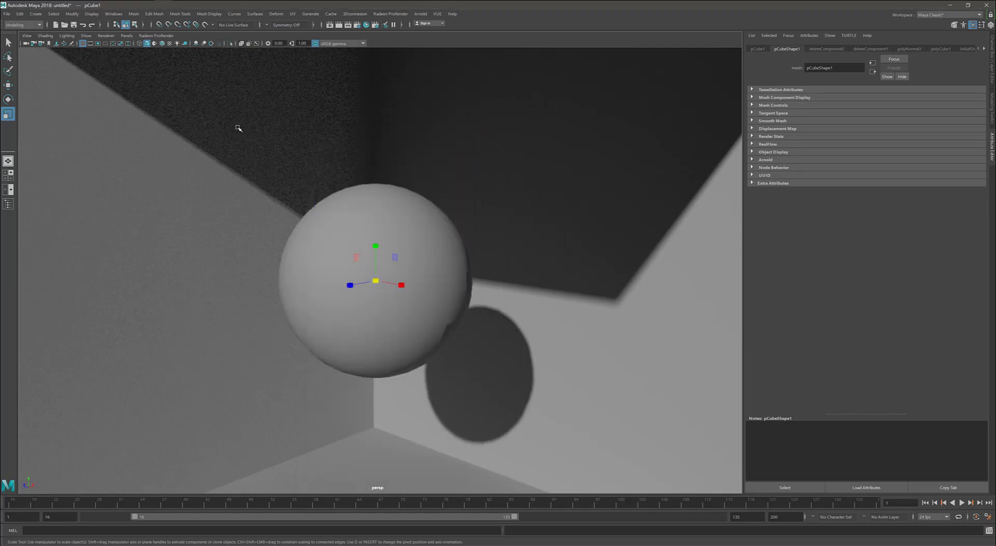
Switch the viewport back to Viewport 2.0 and select the sphere
click(105, 35)
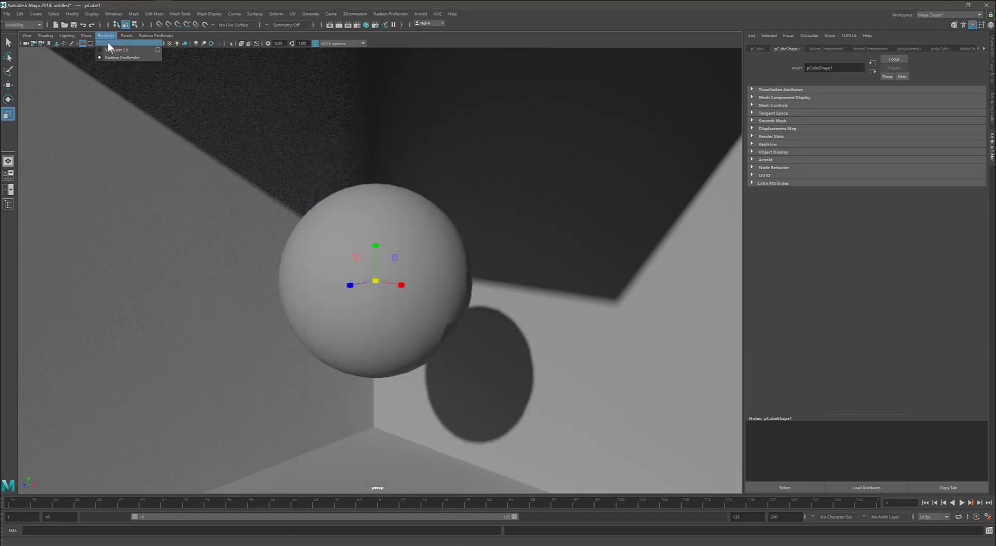
click(107, 49)
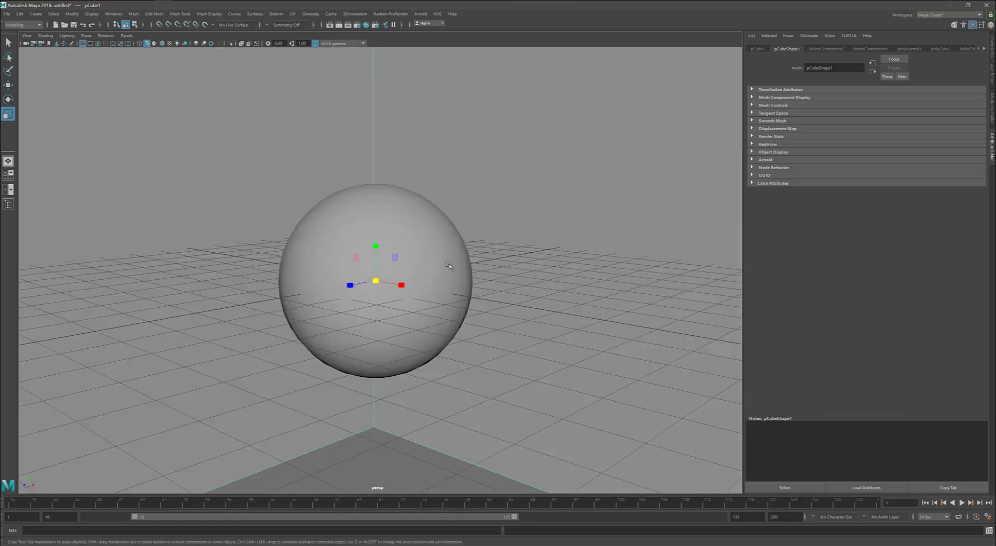
alt+right_drag(438, 260, 355, 258)
mouse_move(356, 258)
alt+mouse_down()
mouse_move(319, 252)
mouse_move(389, 281)
mouse_move(363, 260)
alt+mouse_up()
alt+right_drag(363, 259, 436, 251)
click(430, 243)
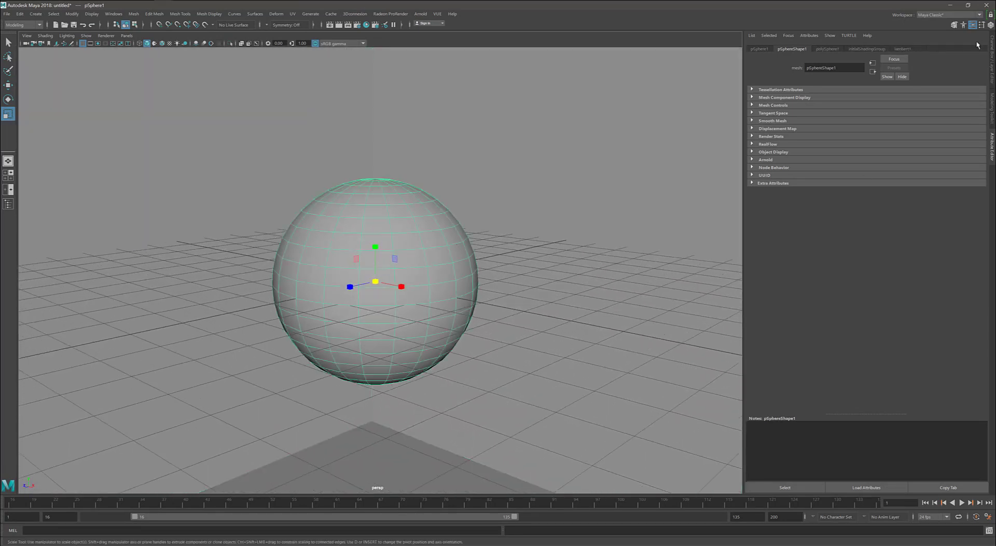
Turn on the Poly Count heads-up display readout in the viewport
click(96, 14)
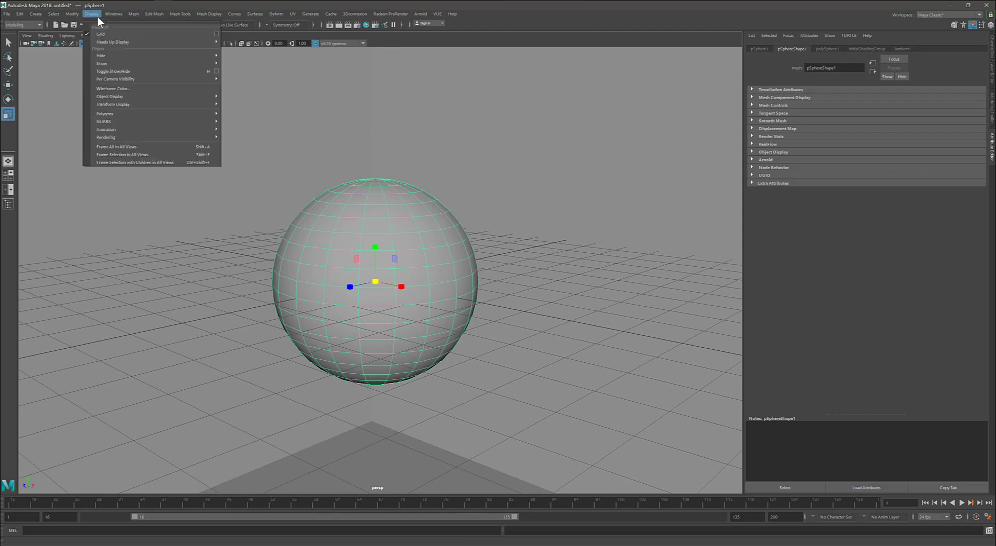
mouse_move(130, 78)
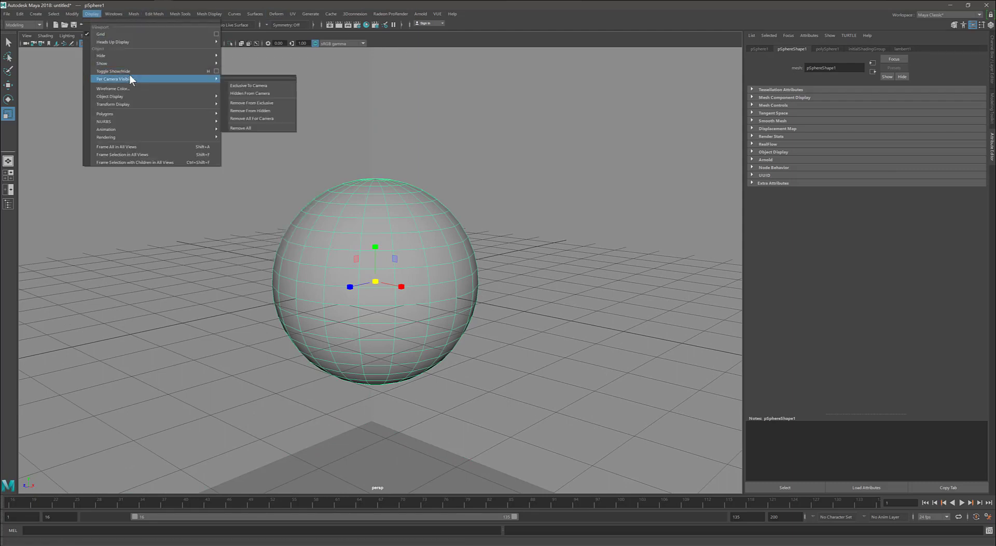
mouse_move(166, 103)
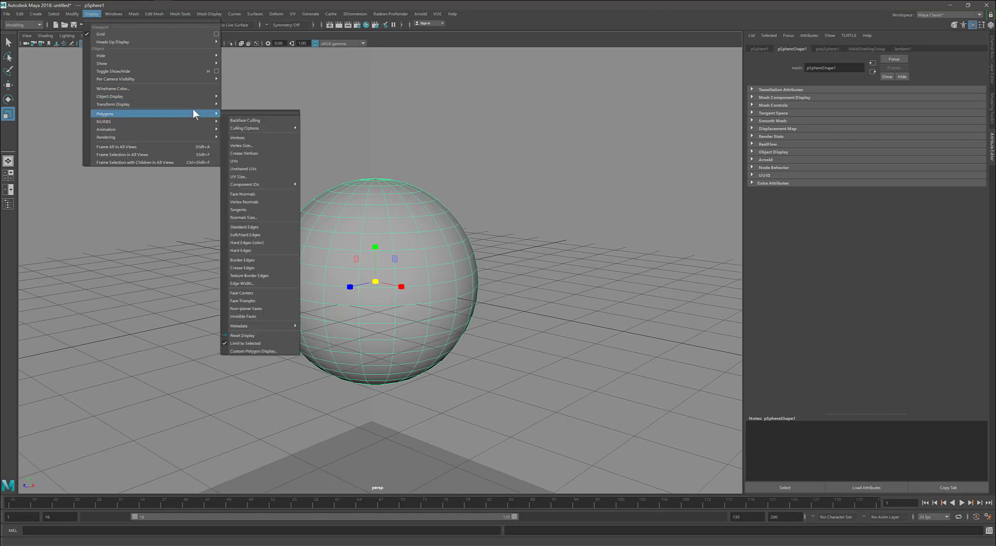
mouse_move(192, 57)
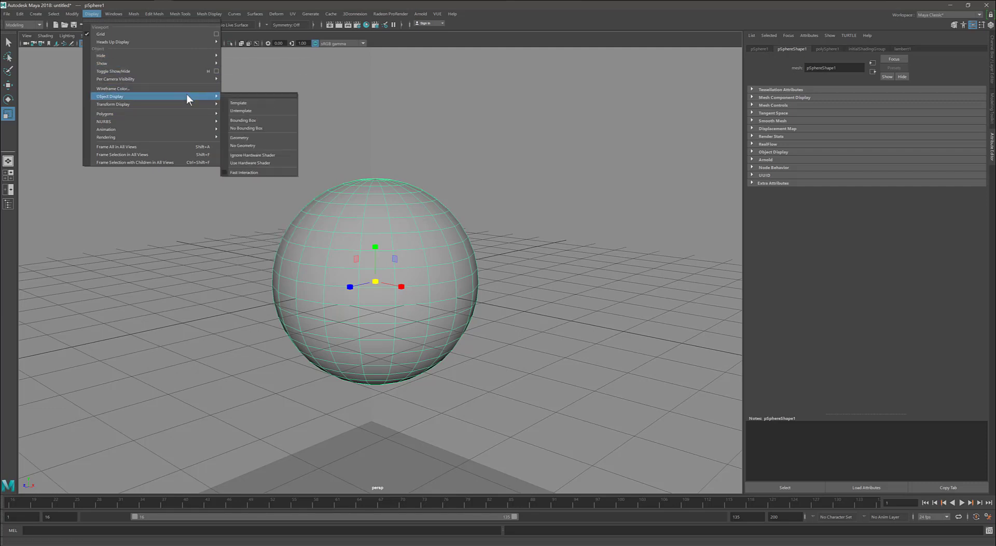
click(242, 137)
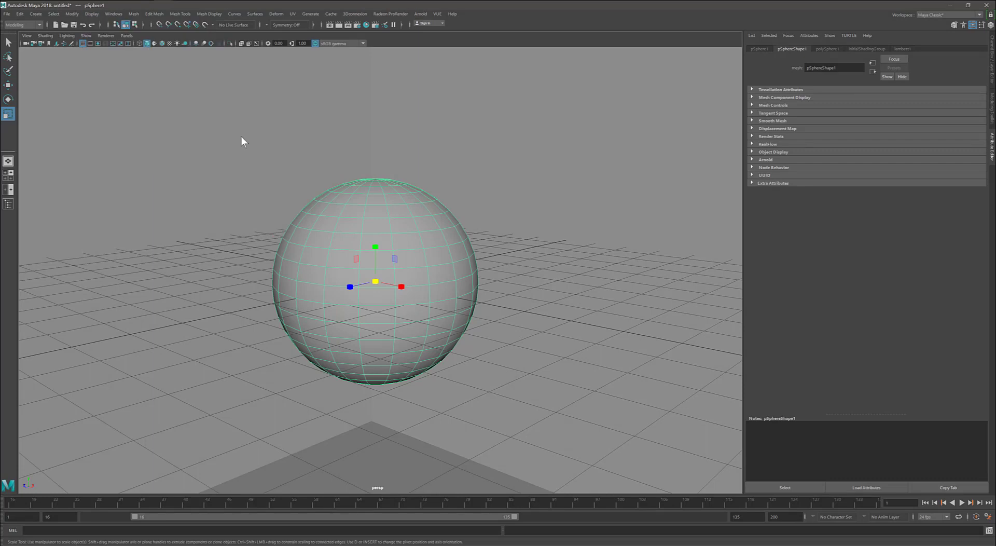
click(102, 14)
mouse_move(96, 16)
mouse_move(114, 42)
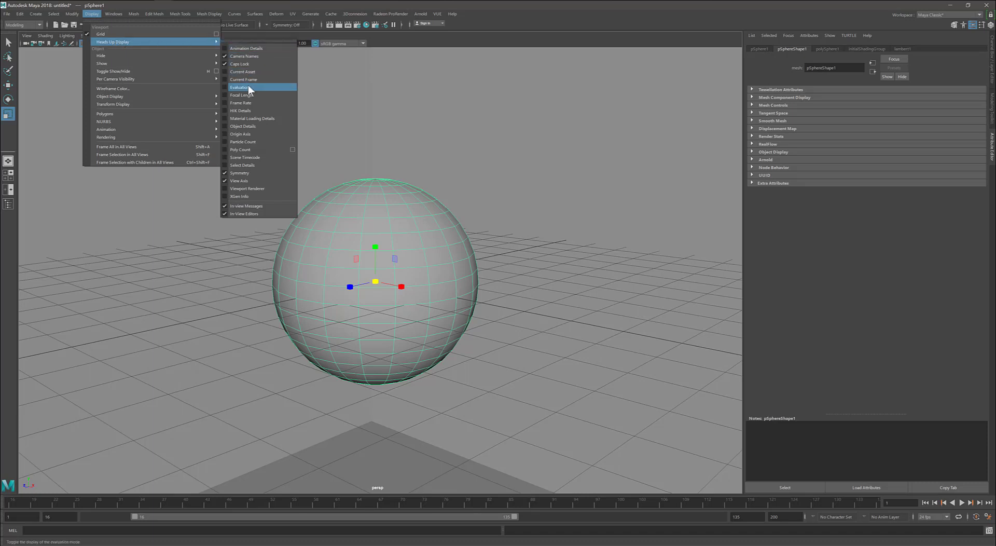
click(248, 149)
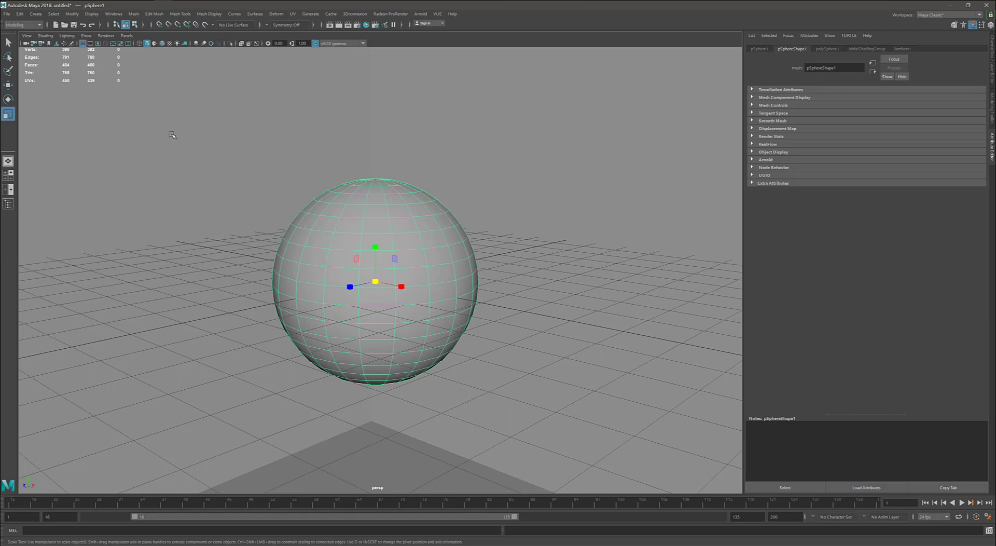
Expand polySphere1 in the Channel Box and drag both subdivision counts to 50
scroll(167, 155, down, 4)
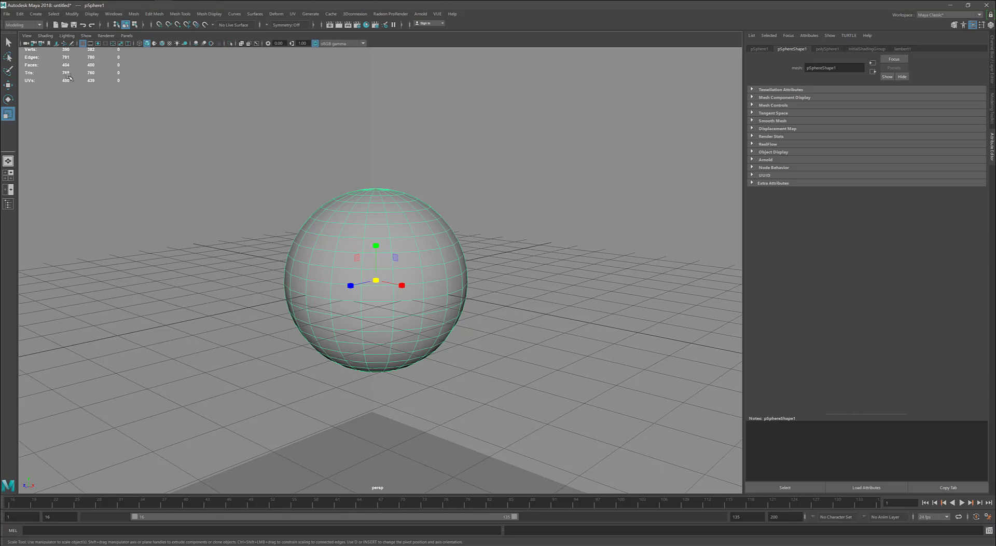
scroll(193, 155, down, 5)
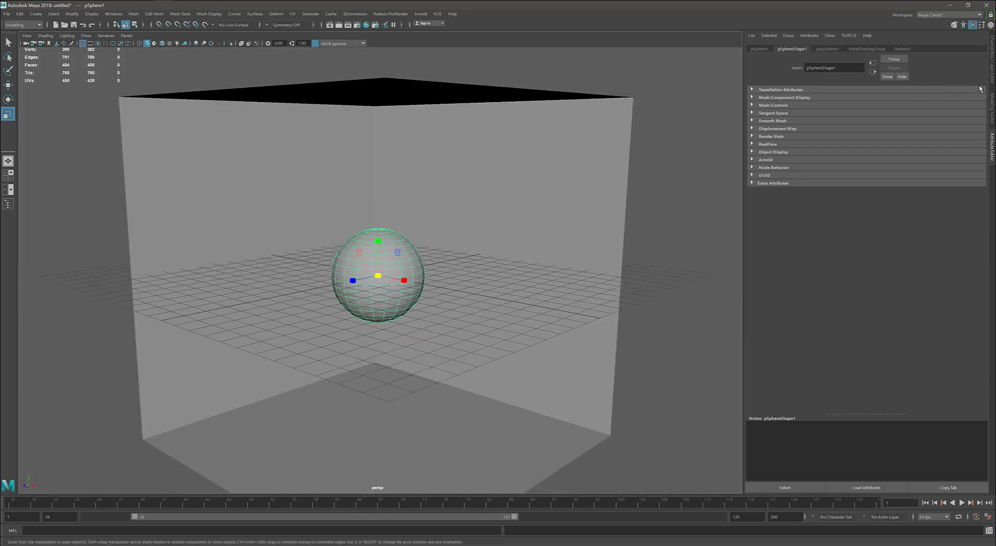
click(992, 71)
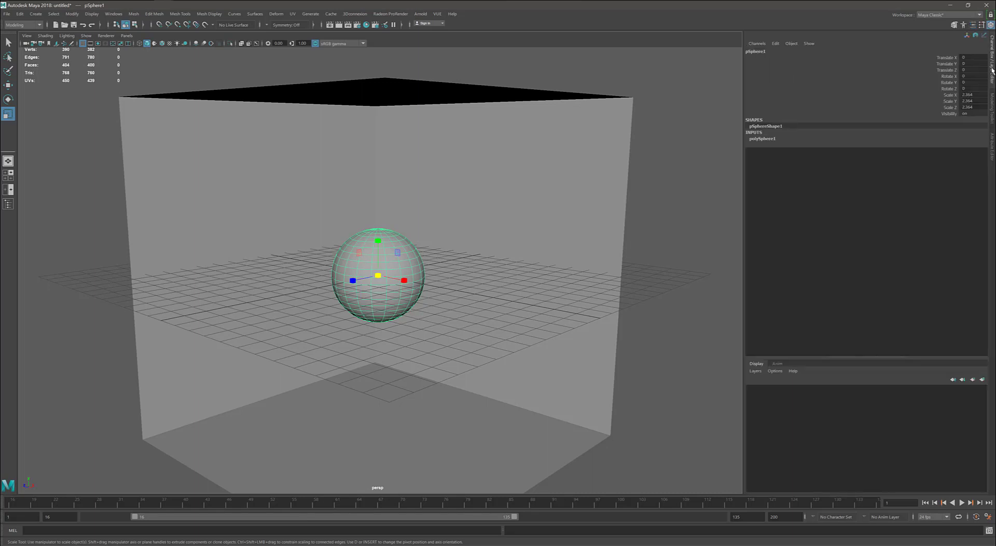
click(773, 139)
mouse_move(935, 151)
mouse_down()
mouse_move(938, 162)
mouse_move(929, 151)
mouse_up()
click(923, 150)
middle_drag(619, 188, 711, 182)
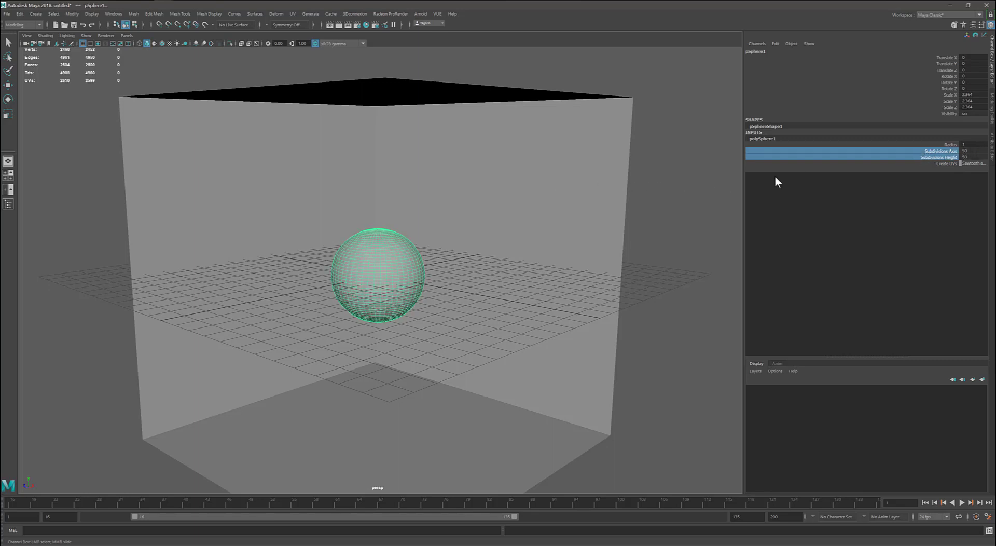
Set Subdivisions Axis and Subdivisions Height to 200
click(968, 150)
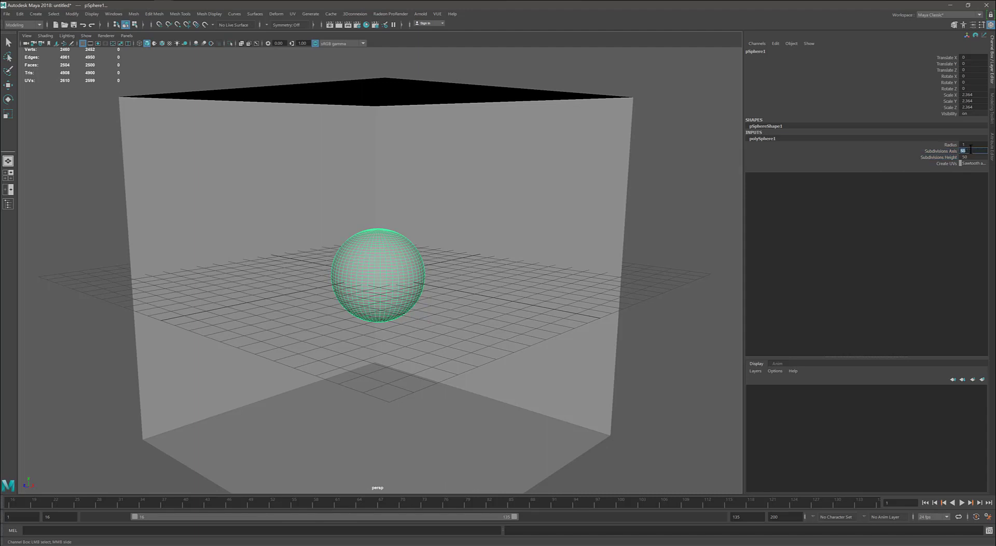
text(200)
key(Return)
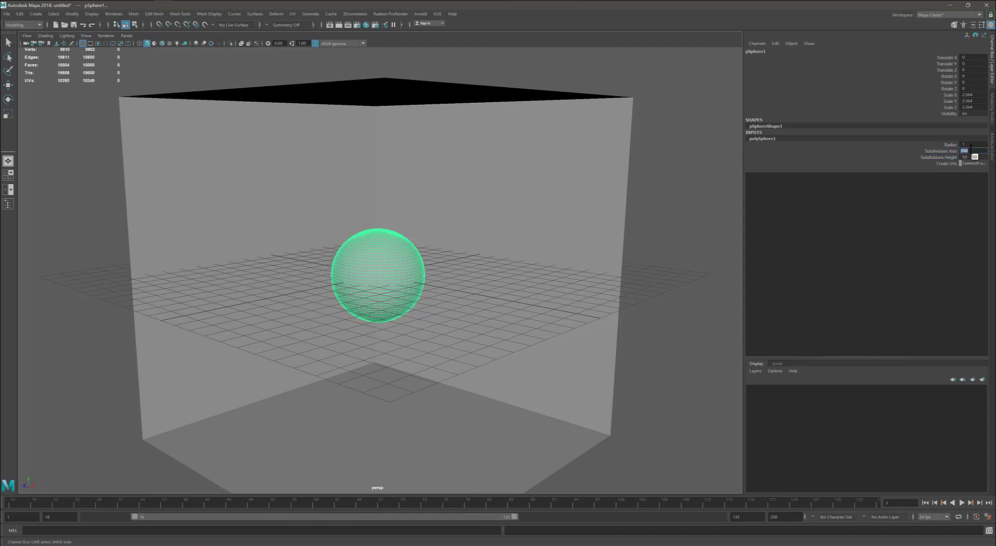
click(969, 156)
key(Return)
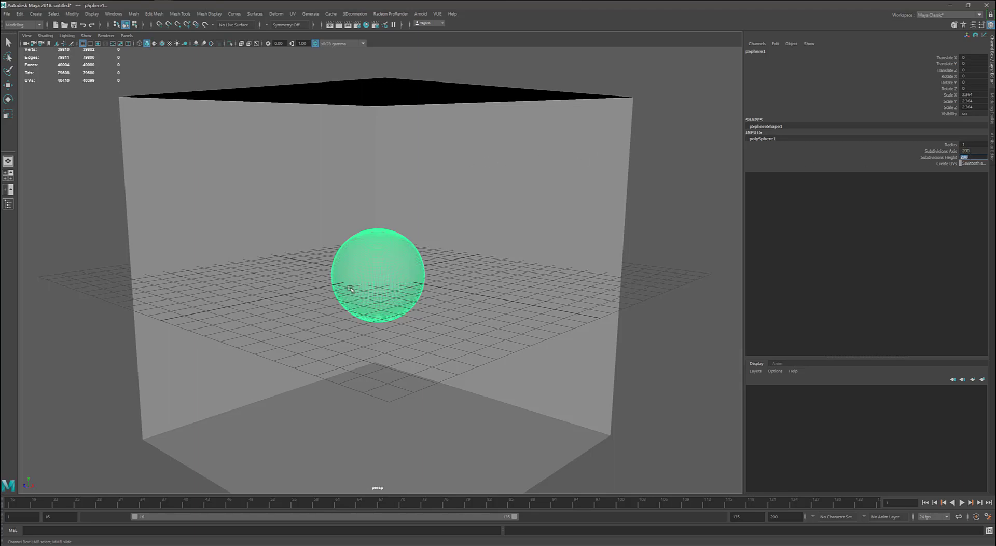
alt+drag(318, 282, 494, 233)
key(r)
click(512, 221)
alt+right_drag(462, 231, 583, 253)
Duplicate the dense sphere and move the copy up and toward the front
click(428, 258)
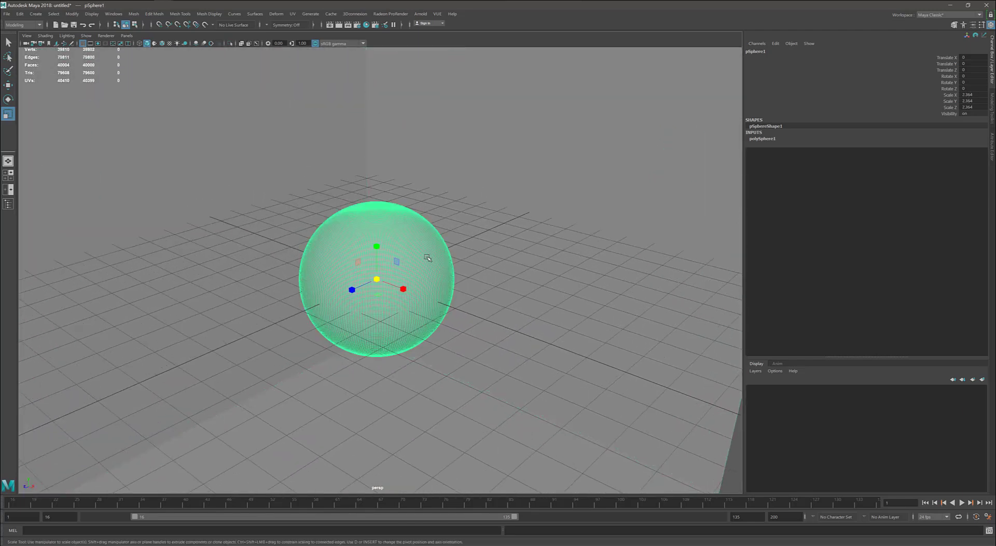
key(ctrl+d)
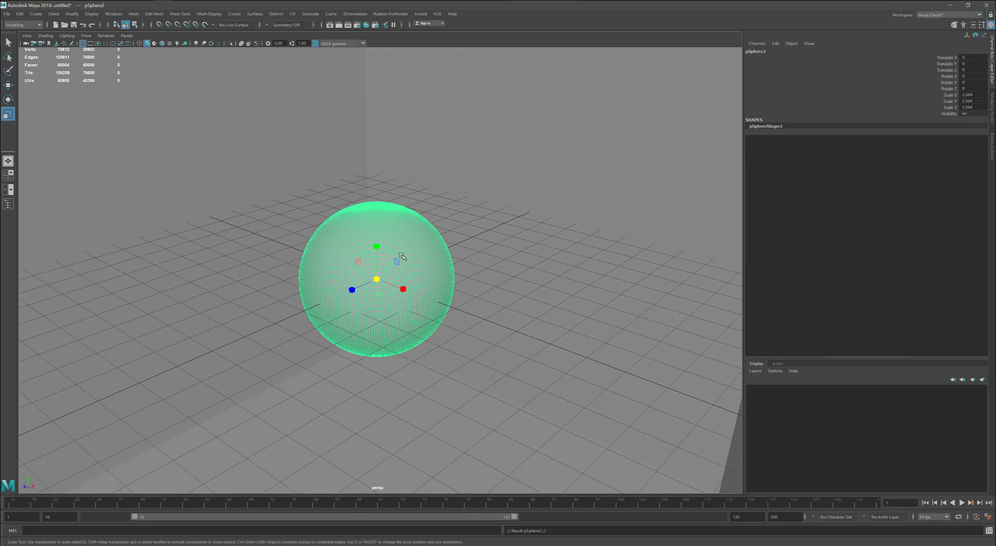
key(e)
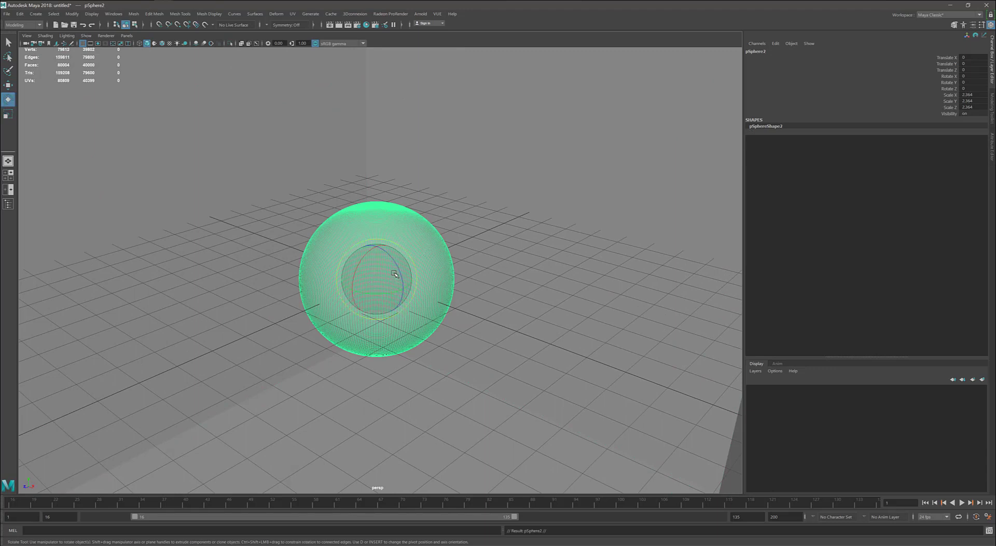
key(w)
drag(390, 237, 393, 84)
drag(350, 132, 224, 234)
alt+drag(526, 283, 398, 281)
Make three more sphere copies, moving them right, toward the floor, and off the original
key(ctrl+d)
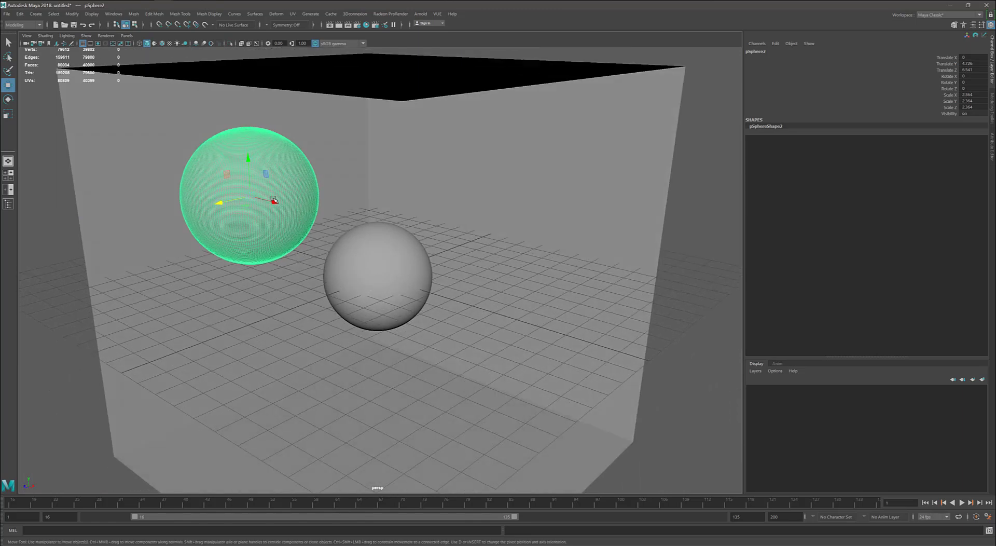
drag(267, 195, 417, 328)
key(ctrl+d)
alt+drag(524, 306, 386, 276)
click(387, 275)
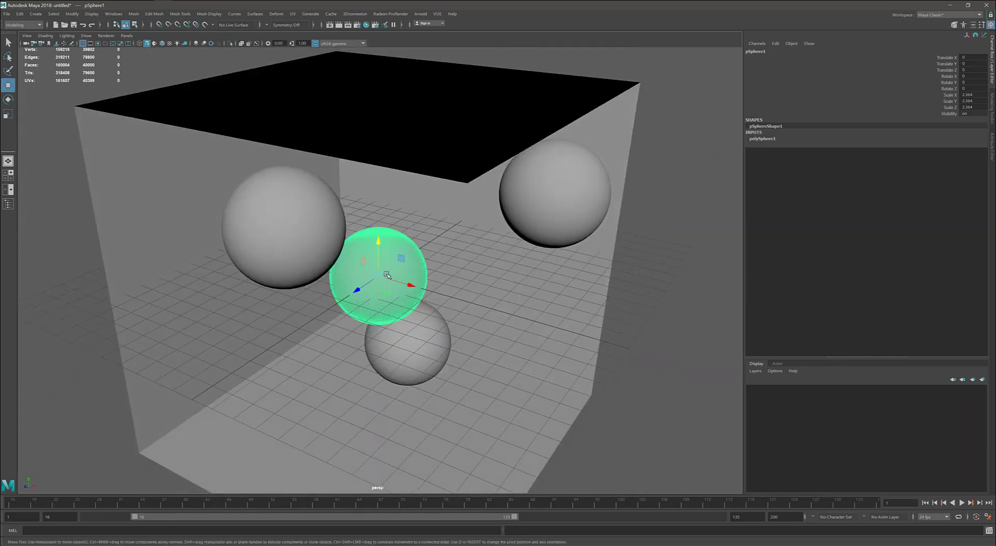
key(ctrl+d)
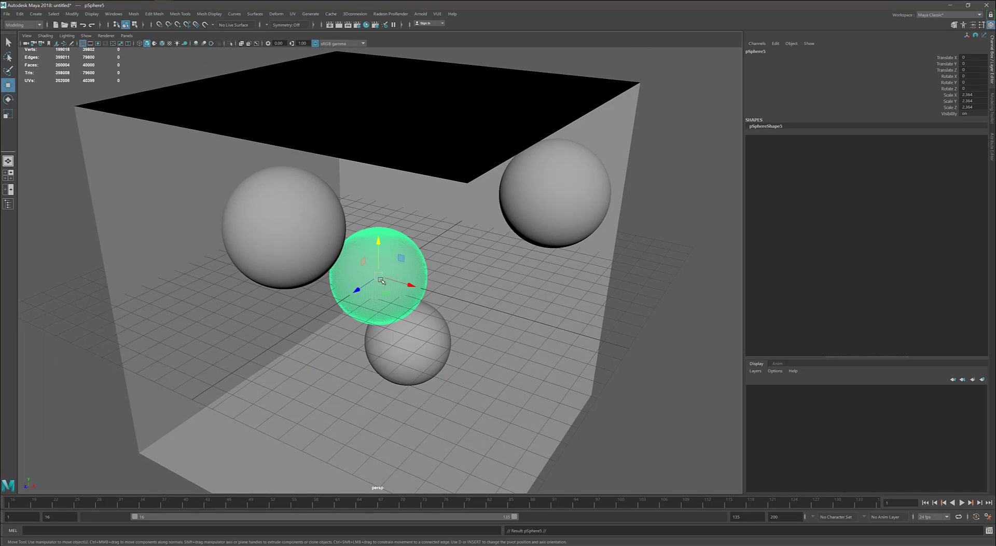
drag(386, 273, 368, 230)
Move the green sphere toward the centre and nudge the centre sphere left
key(space)
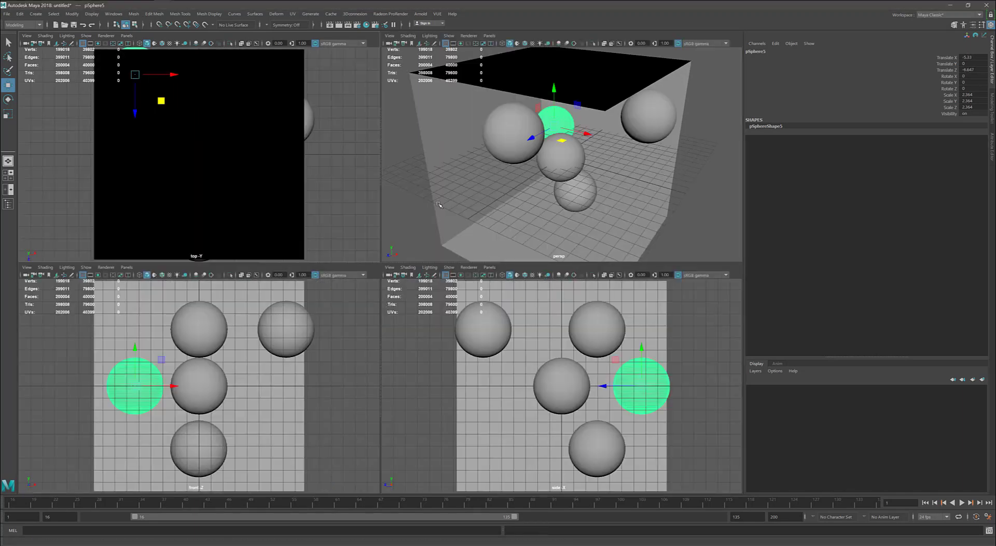
key(space)
scroll(449, 233, up, 3)
alt+drag(450, 233, 465, 249)
alt+right_drag(465, 249, 525, 256)
alt+drag(524, 256, 511, 299)
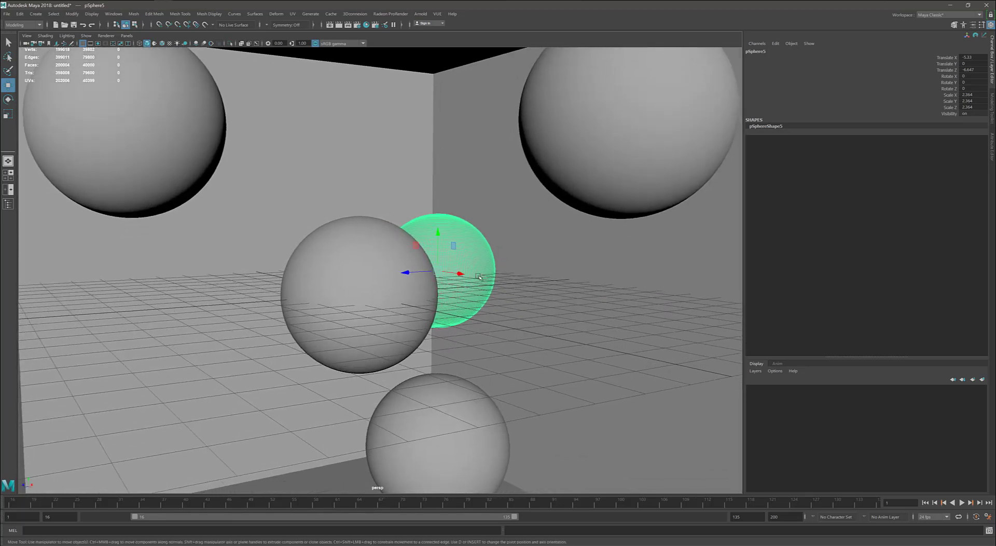
drag(460, 275, 551, 306)
click(389, 294)
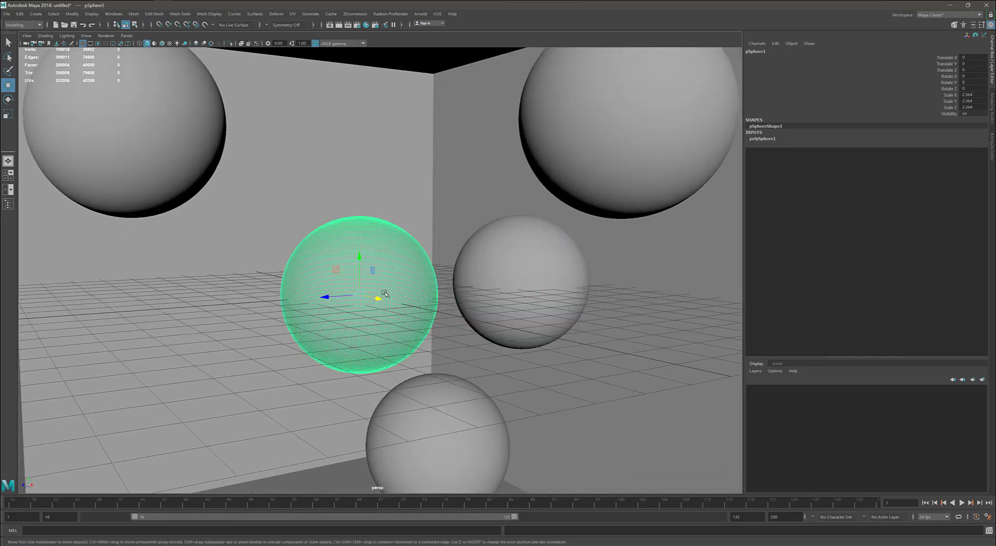
drag(336, 297, 244, 302)
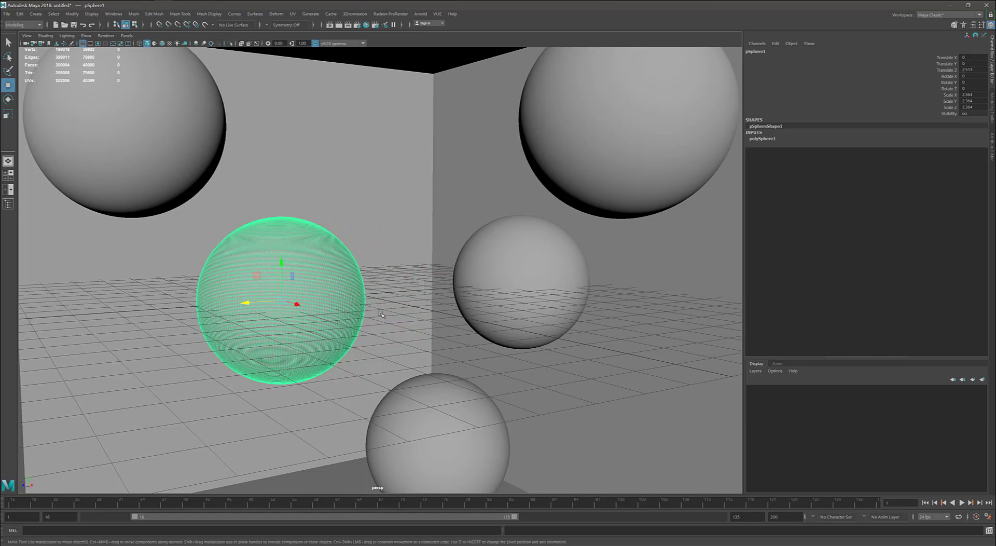
Undo the stray wall face selection and orbit to a slightly top-down view of the spheres
shift+click(403, 314)
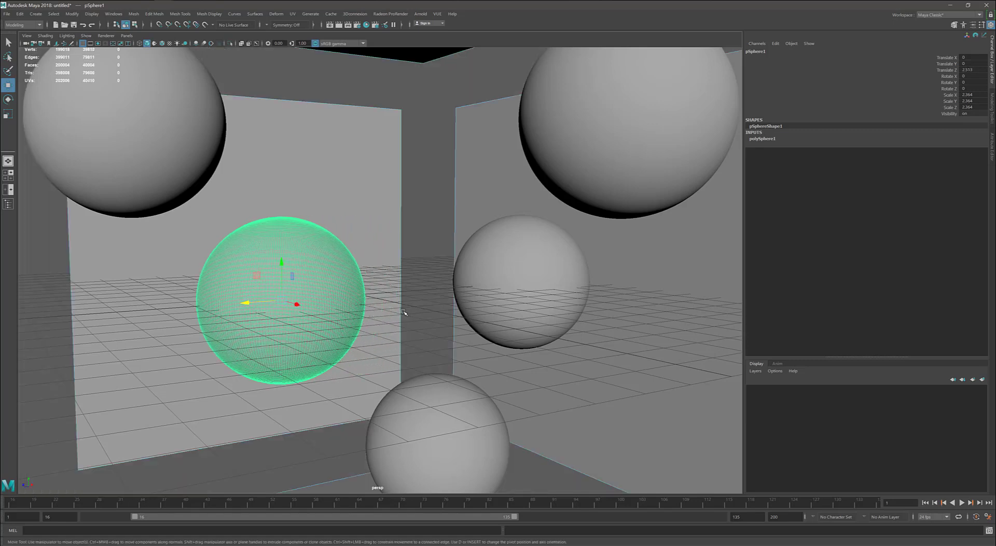
key(ctrl+z)
right_drag(445, 215, 432, 256)
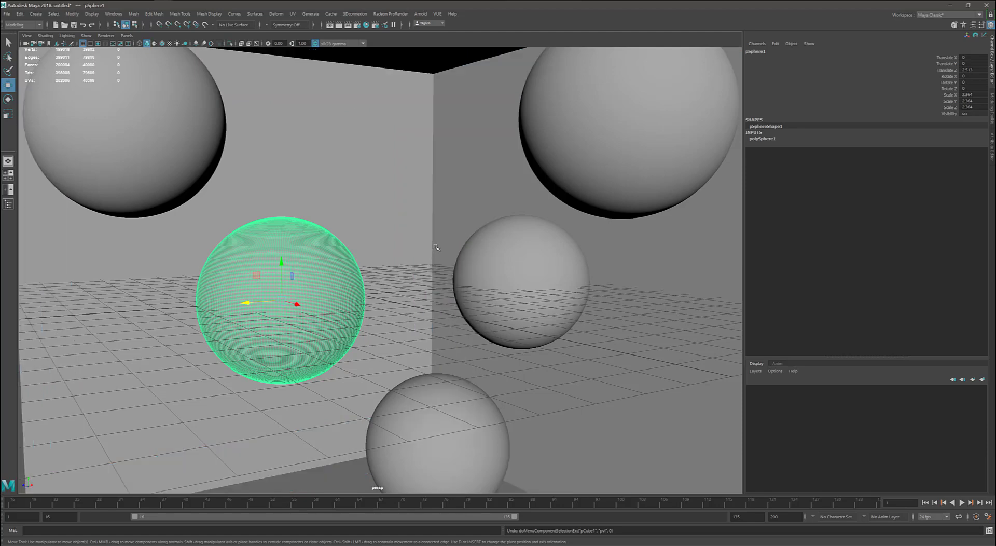
alt+drag(436, 248, 413, 270)
scroll(379, 263, up, 3)
scroll(403, 271, up, 3)
alt+middle_drag(413, 270, 424, 221)
alt+drag(425, 222, 401, 218)
Hide the viewport floor grid
click(91, 14)
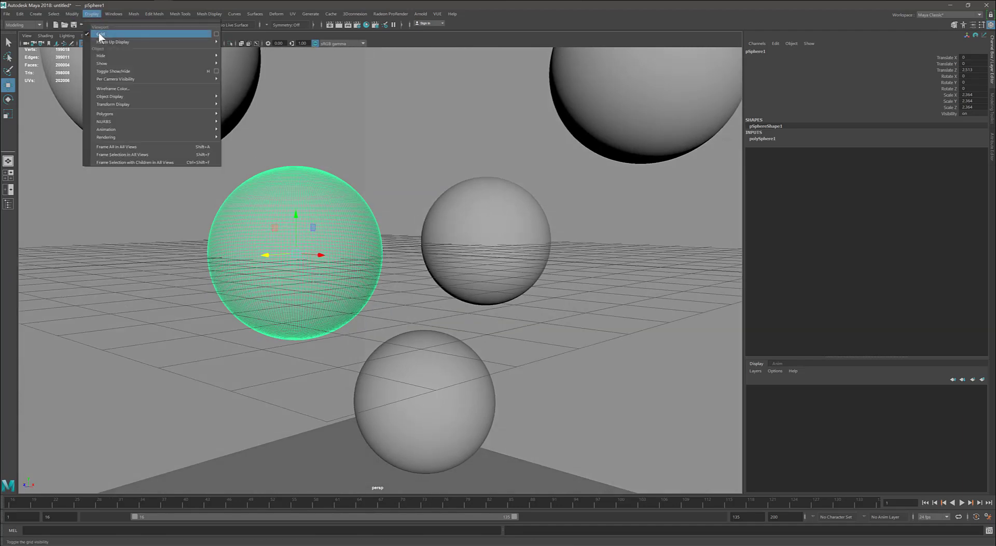
click(98, 34)
mouse_move(304, 174)
alt+middle_down()
mouse_move(318, 161)
mouse_move(319, 173)
alt+middle_up()
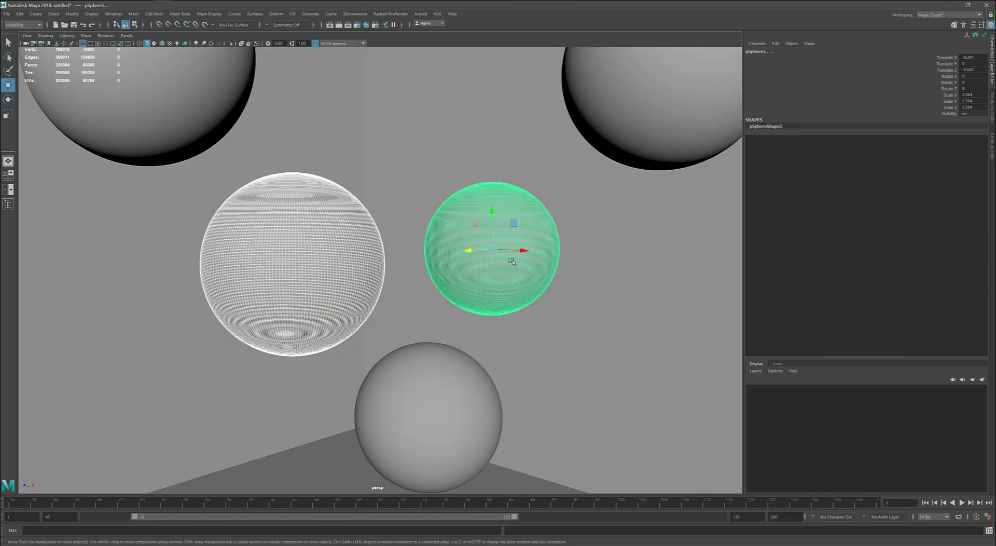
Duplicate two spheres downward, rotate one copy, and move the lower-left sphere left
mouse_move(492, 210)
shift+mouse_down()
mouse_move(493, 85)
mouse_move(498, 353)
mouse_move(494, 335)
shift+mouse_up()
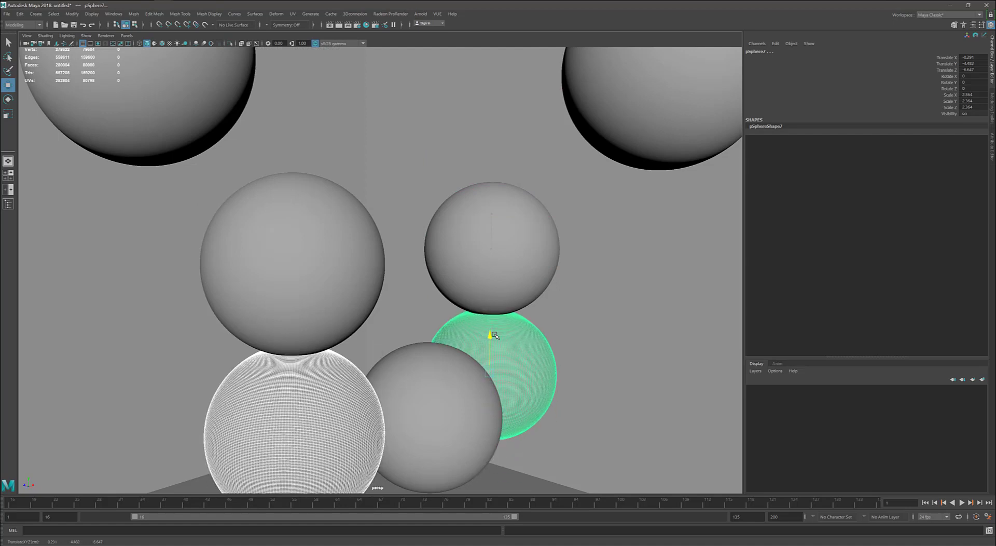
key(e)
drag(488, 378, 461, 393)
key(w)
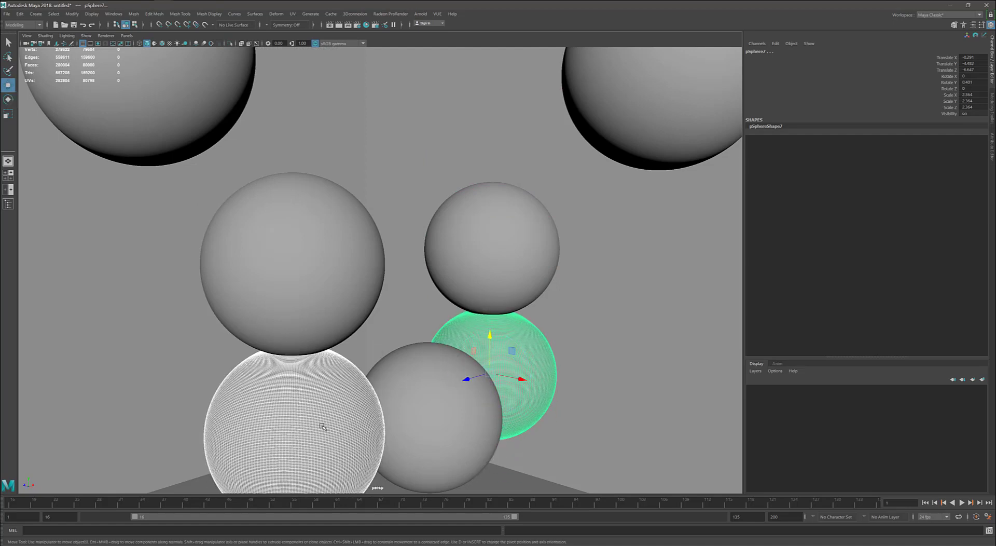
click(278, 440)
drag(278, 415, 153, 459)
Shrink the sphere behind the front one, and the front sphere to about 1.65
key(r)
click(538, 358)
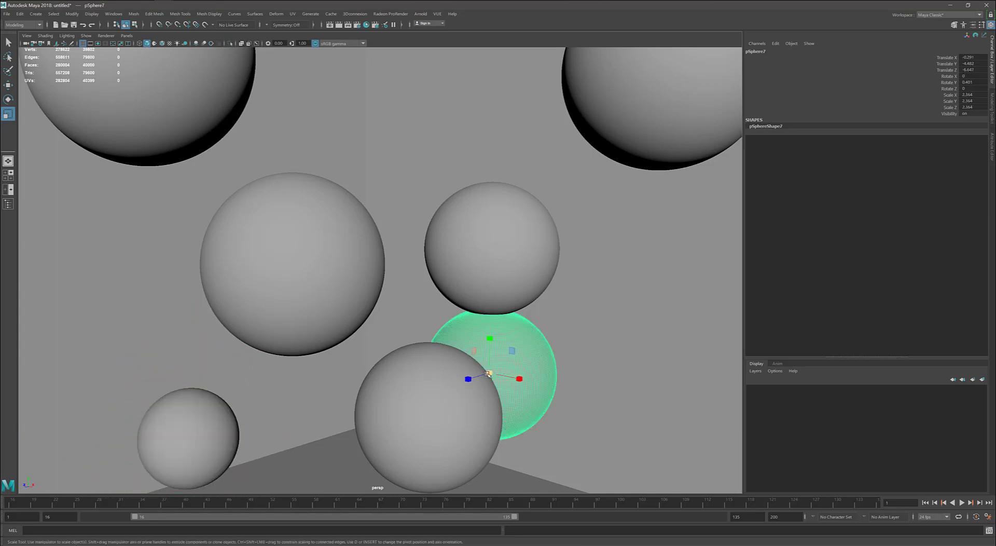
drag(486, 375, 469, 377)
click(433, 415)
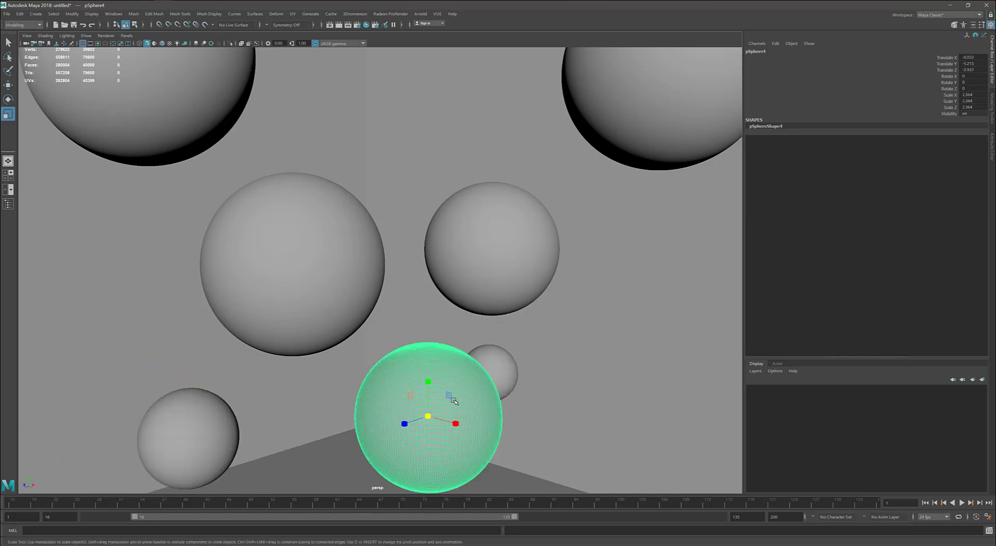
drag(428, 415, 348, 309)
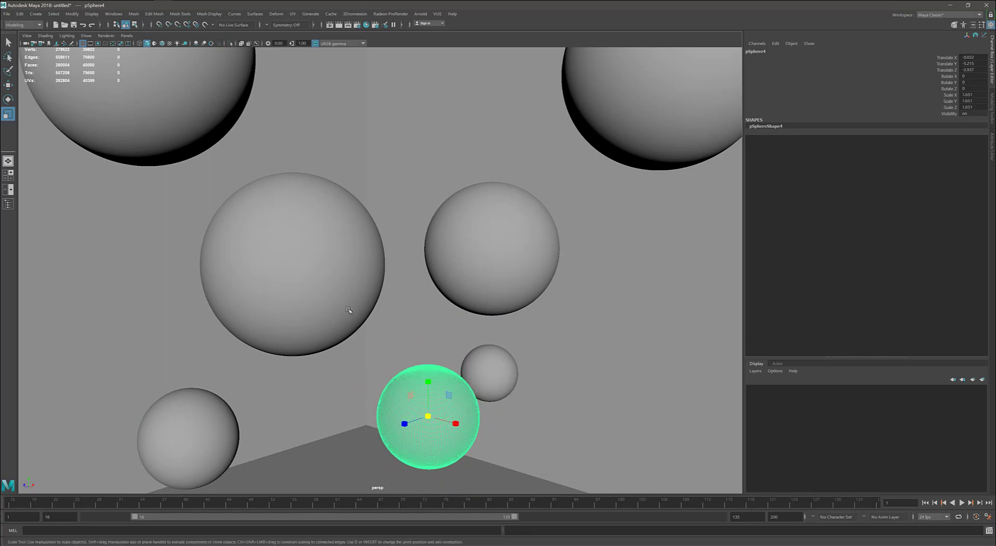
Enlarge the middle sphere to about 3.15 and the top-right sphere to about 4.3
click(318, 266)
drag(293, 264, 446, 253)
click(492, 235)
click(660, 132)
drag(662, 65, 804, 90)
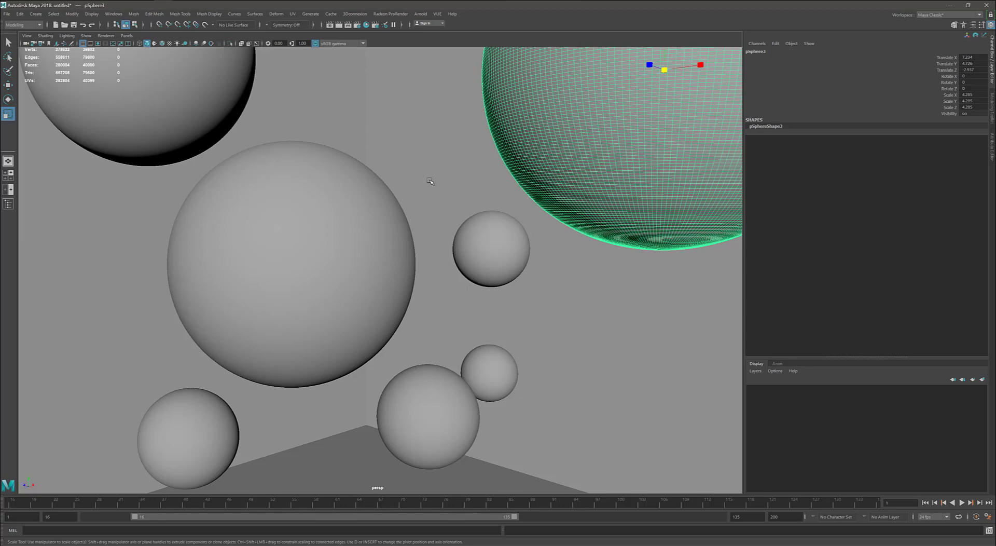
alt+right_drag(429, 181, 195, 229)
alt+drag(196, 230, 402, 243)
alt+right_drag(402, 243, 409, 246)
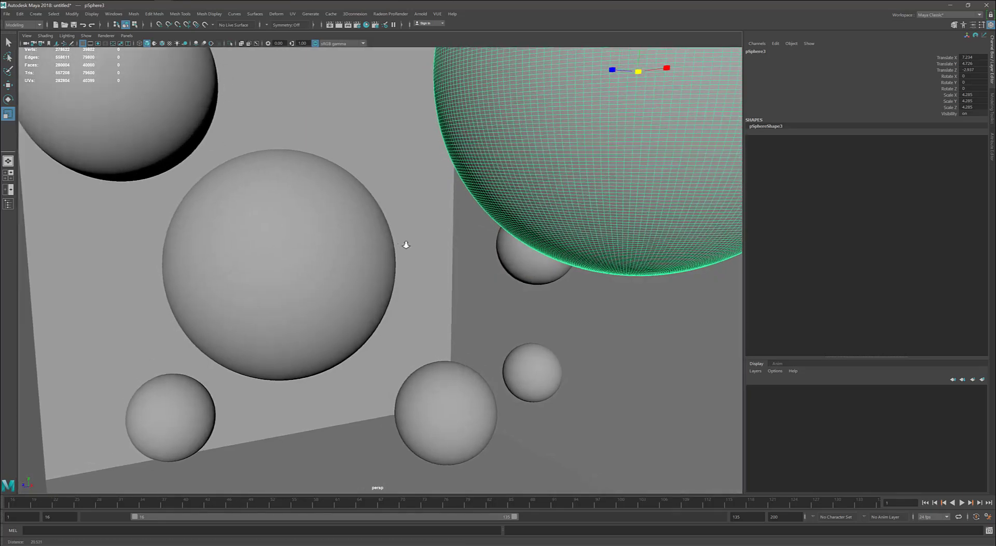
alt+drag(408, 246, 383, 238)
Turn on the Frame Rate heads-up display in the viewport
click(74, 14)
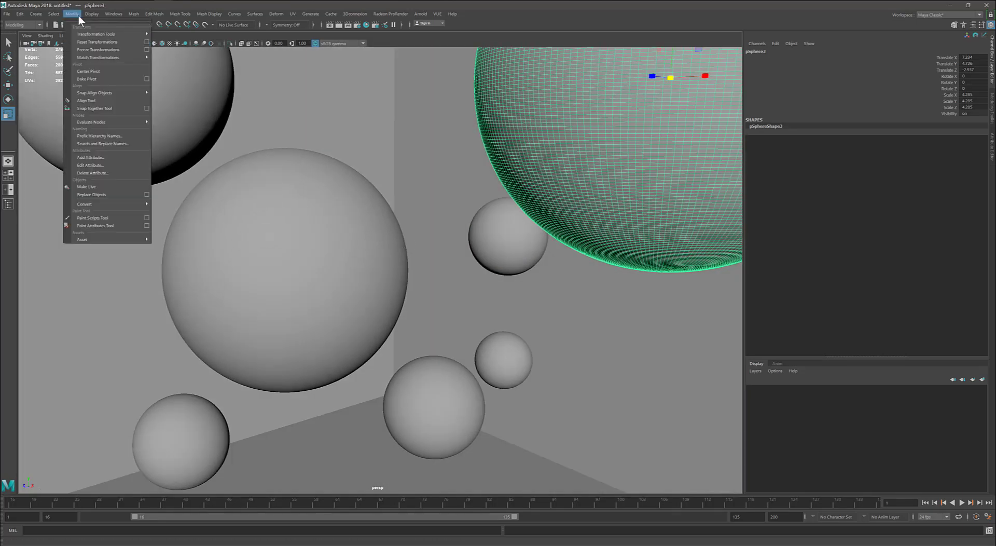
mouse_move(93, 16)
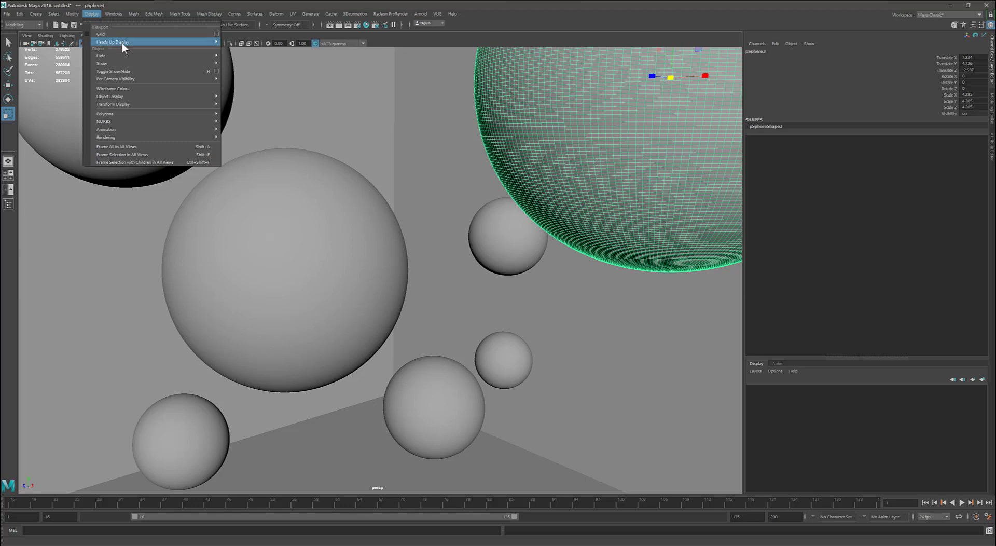
mouse_move(123, 44)
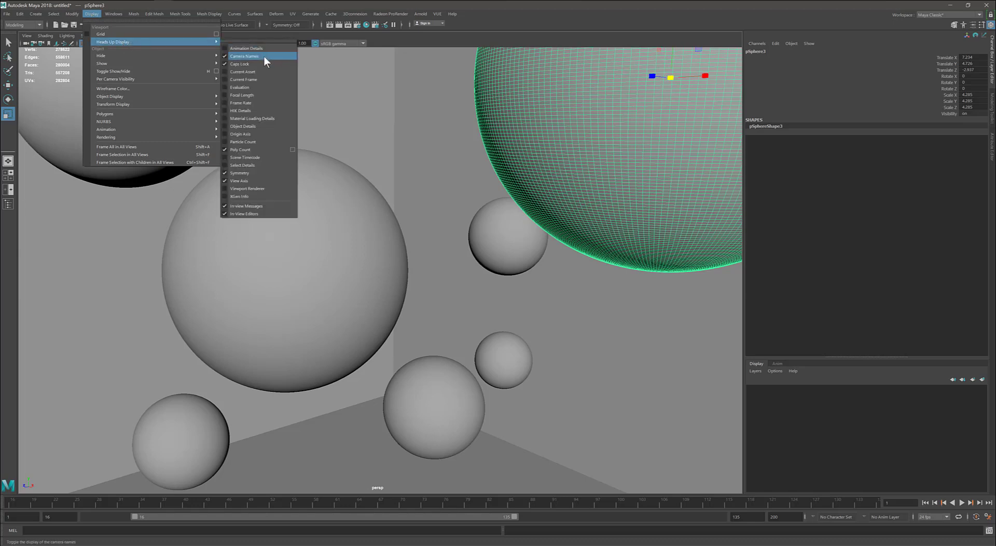
click(228, 102)
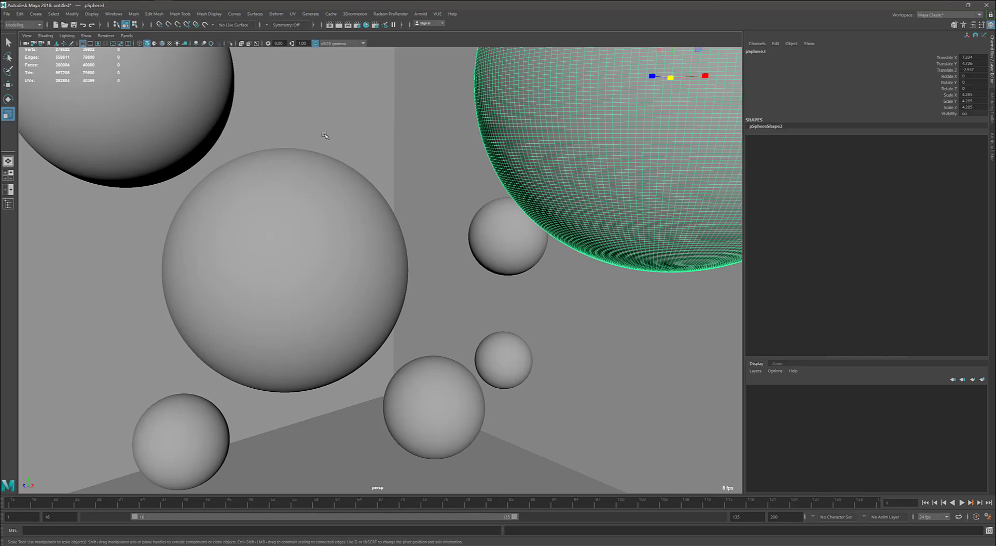
Dolly out and tumble the perspective camera to a new angle on the spheres
alt+right_drag(356, 138, 304, 185)
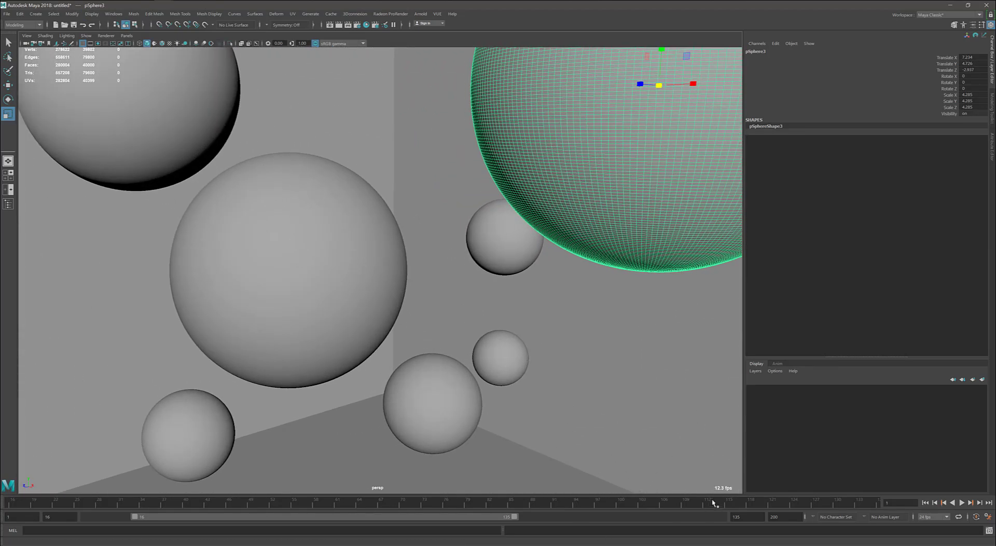
mouse_move(544, 416)
alt+mouse_down()
mouse_move(514, 394)
mouse_move(565, 411)
mouse_move(558, 415)
mouse_move(549, 411)
mouse_move(589, 398)
mouse_move(569, 418)
mouse_move(580, 411)
mouse_move(552, 413)
alt+mouse_up()
alt+right_drag(552, 414, 586, 356)
alt+drag(553, 356, 549, 357)
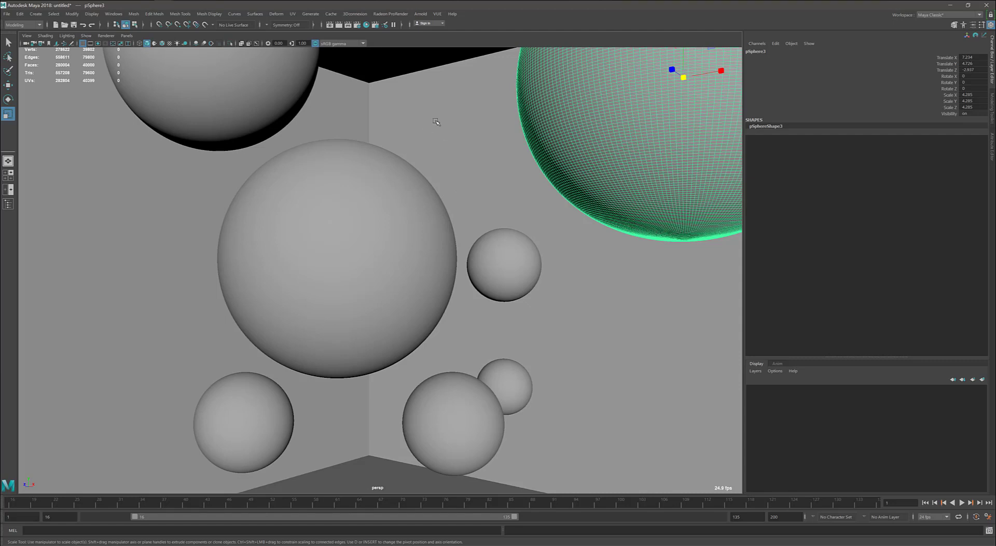
From the Radeon ProRender Material Library, import the CarPaints material MalibuSunsetOrange Pearlescent
click(377, 14)
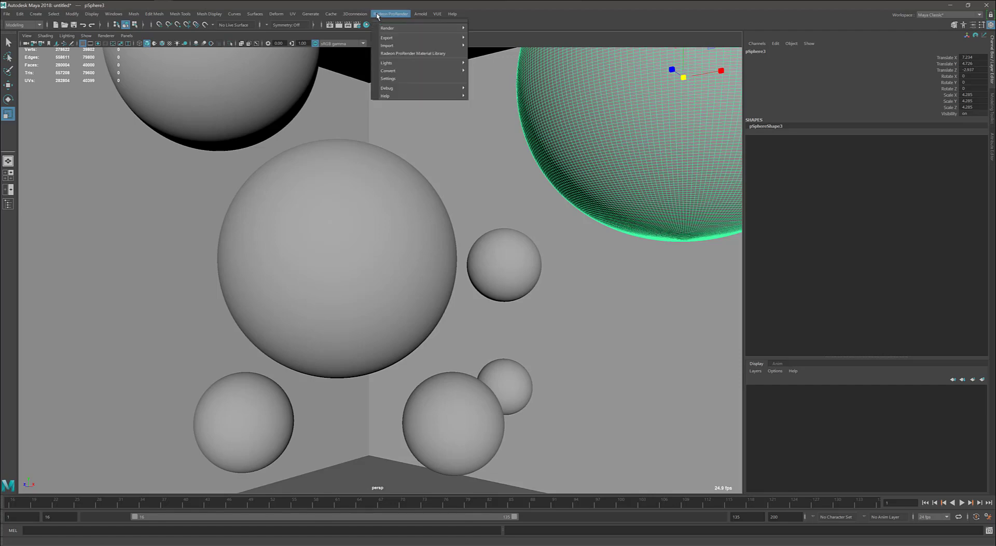
click(387, 53)
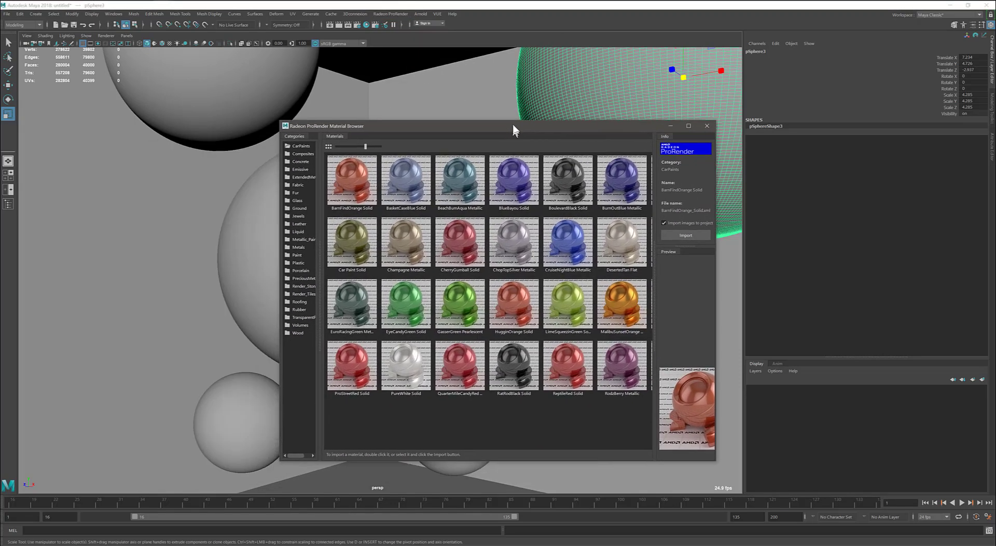
drag(512, 125, 582, 71)
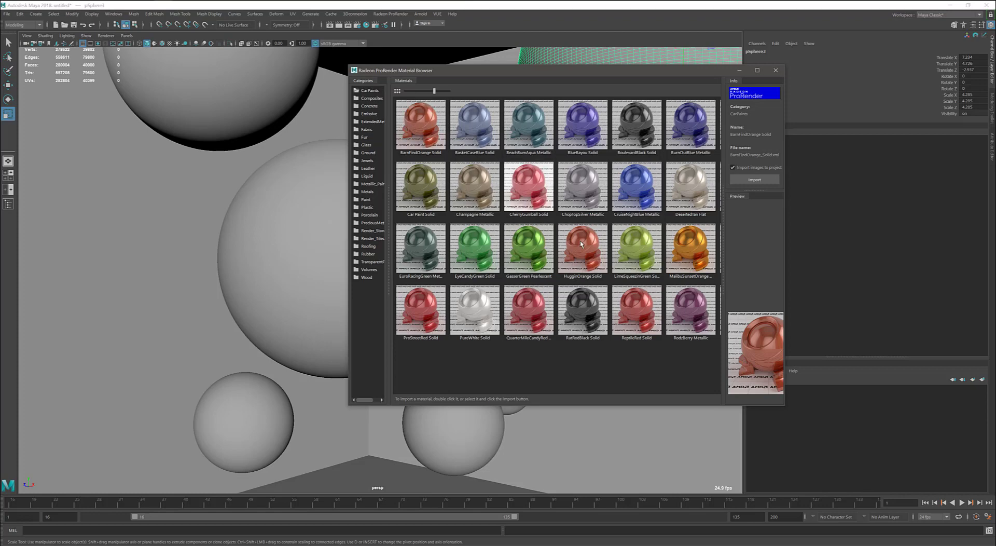
click(690, 258)
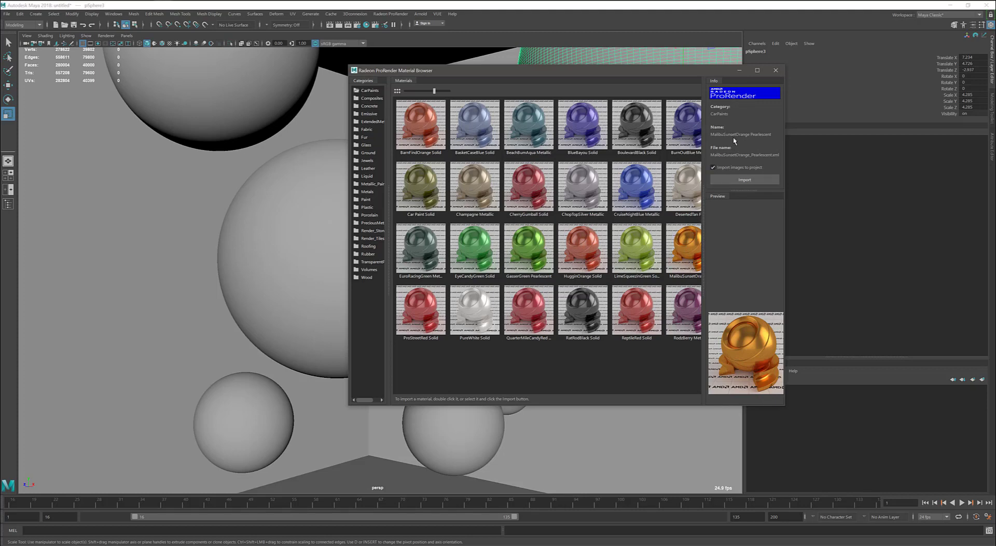
click(734, 181)
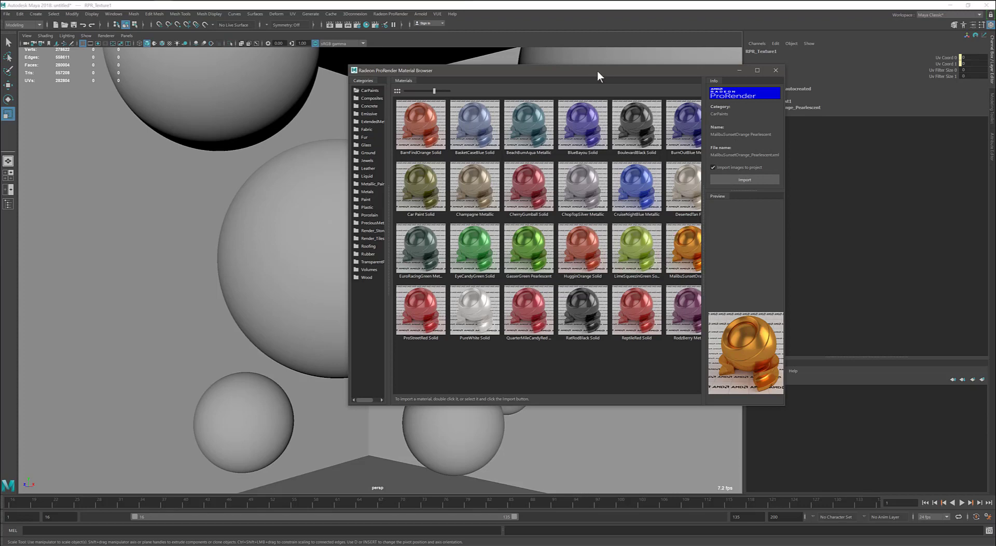
drag(596, 73, 608, 163)
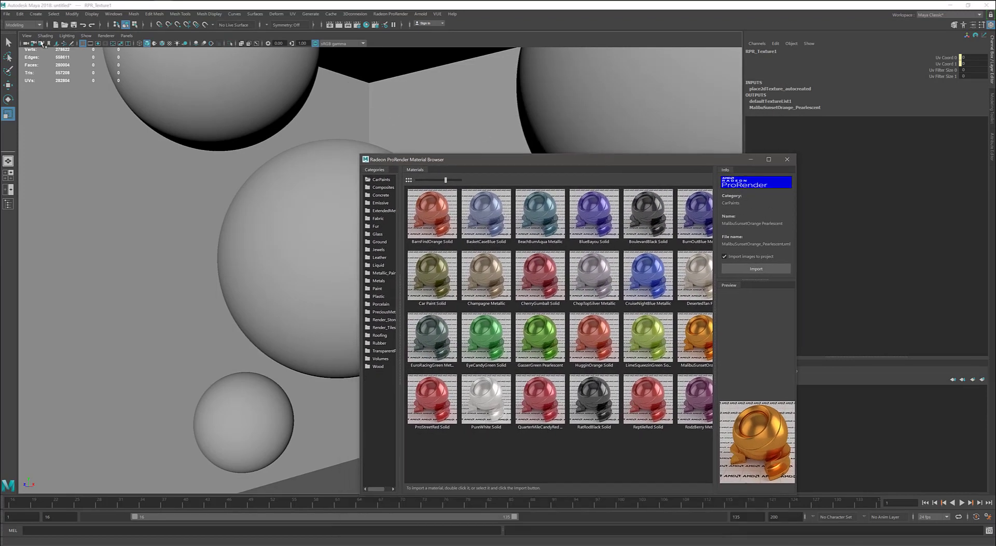
Split the viewport and show the Hypershade in the second pane
click(8, 189)
click(127, 36)
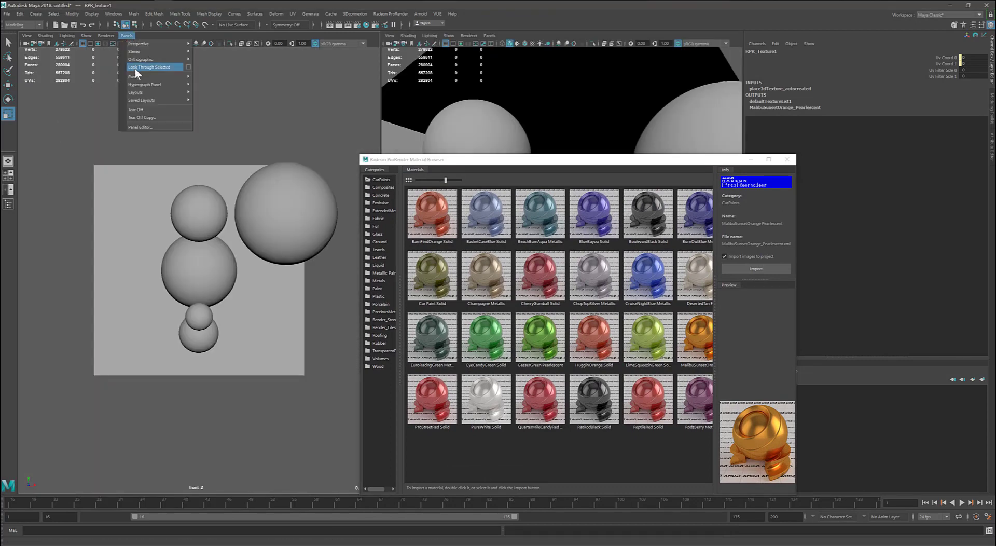
mouse_move(154, 93)
mouse_move(174, 78)
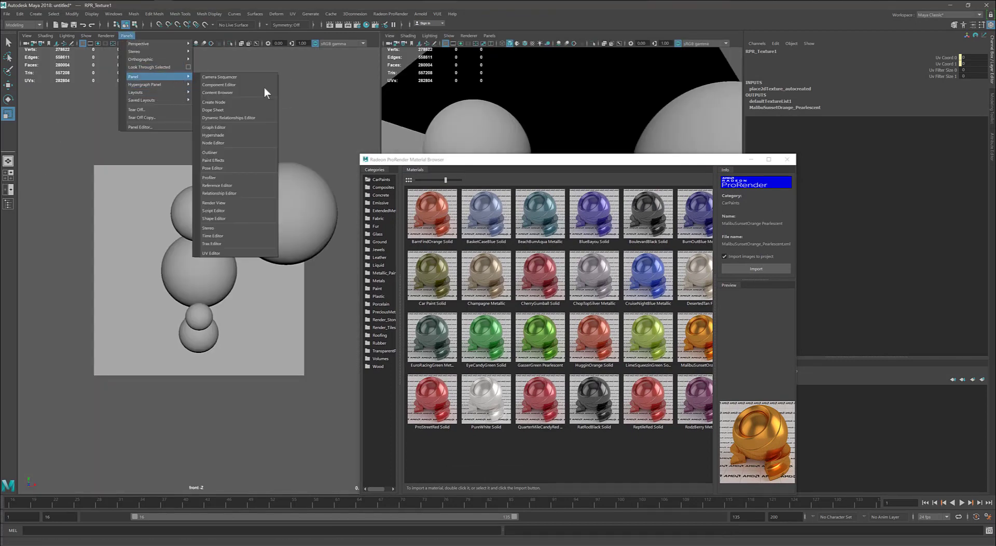
click(250, 135)
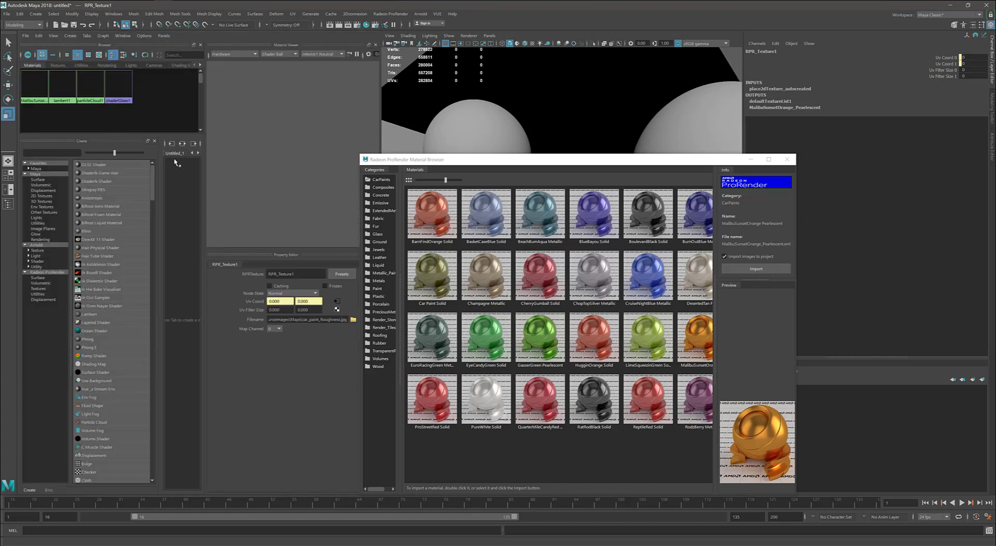
Enlarge the Hypershade material browser pane and move the material library window aside
drag(143, 138, 129, 285)
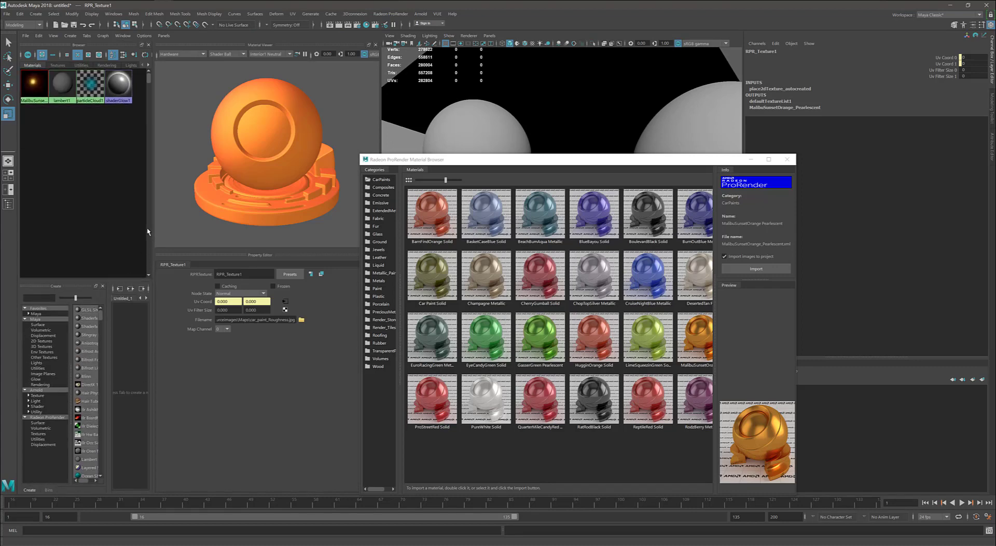
mouse_move(152, 232)
mouse_down()
mouse_move(191, 233)
mouse_move(164, 233)
mouse_up()
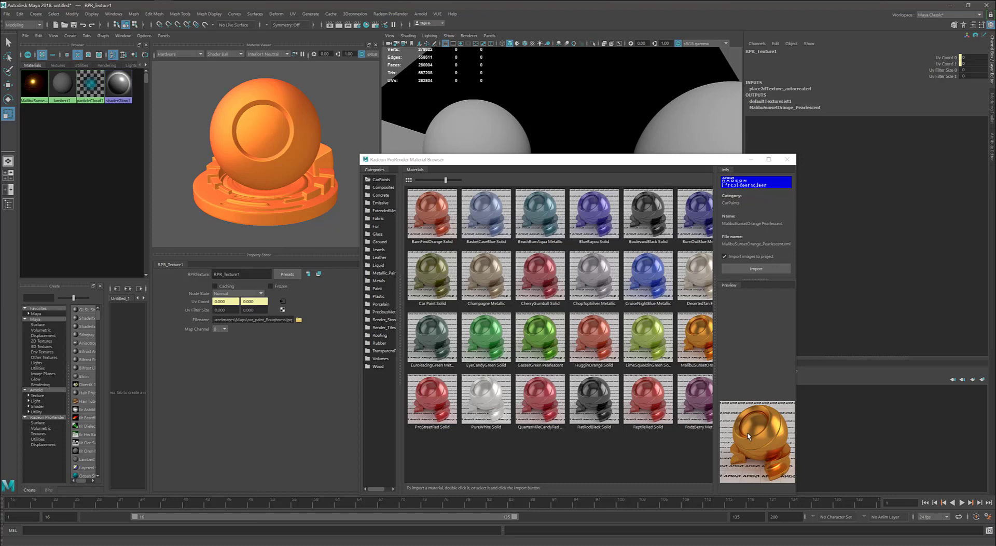
drag(450, 164, 472, 141)
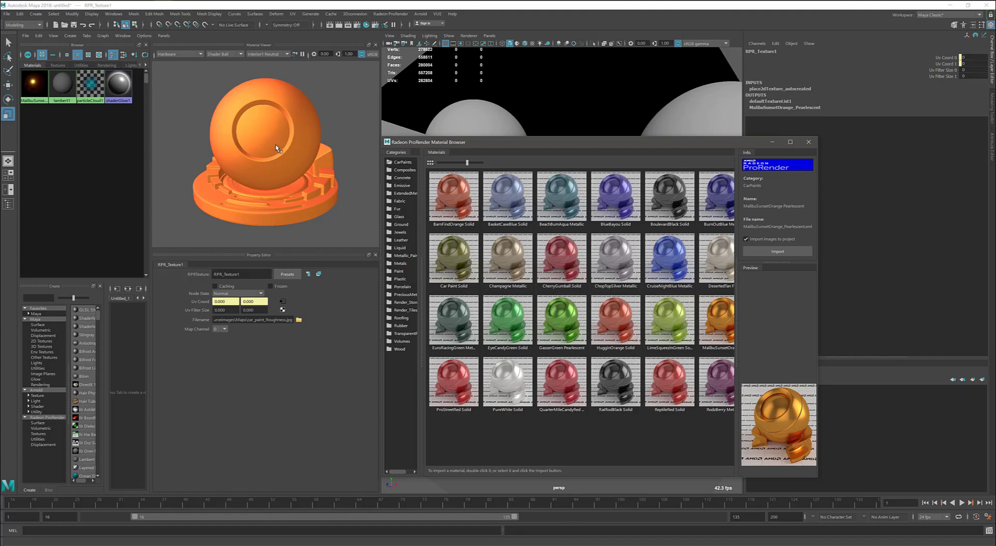
Set the Material Viewer renderer to Radeon ProRender and rotate the preview lighting
click(176, 54)
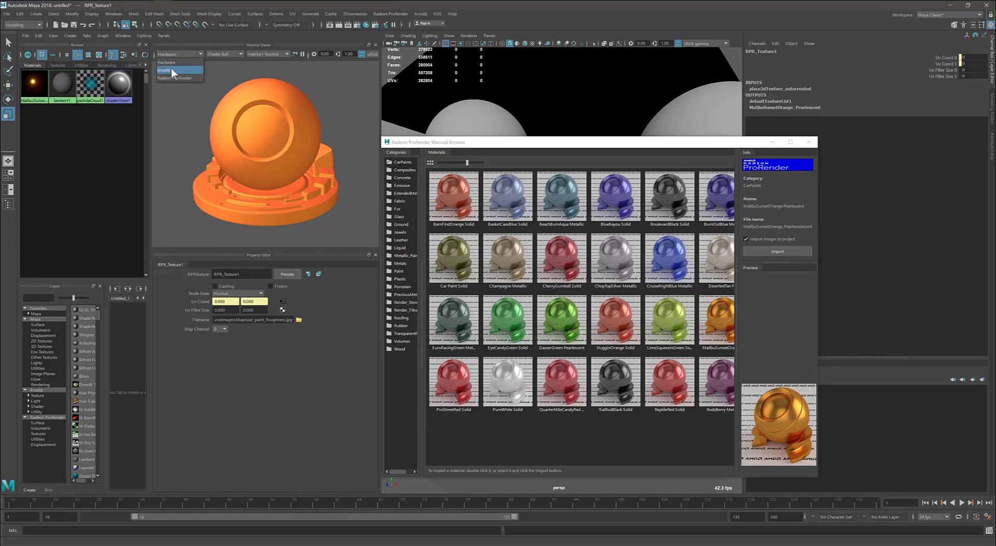
click(172, 78)
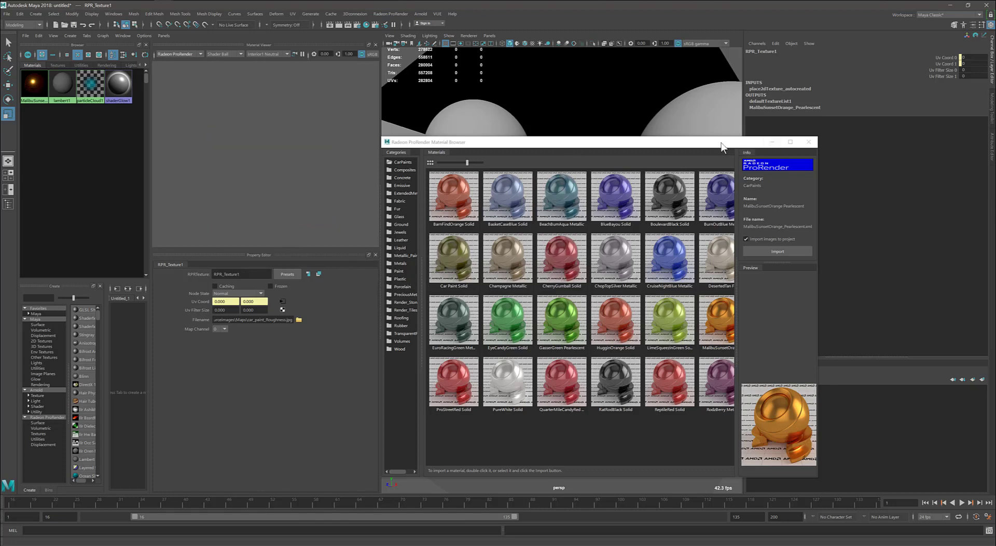
drag(745, 144, 661, 314)
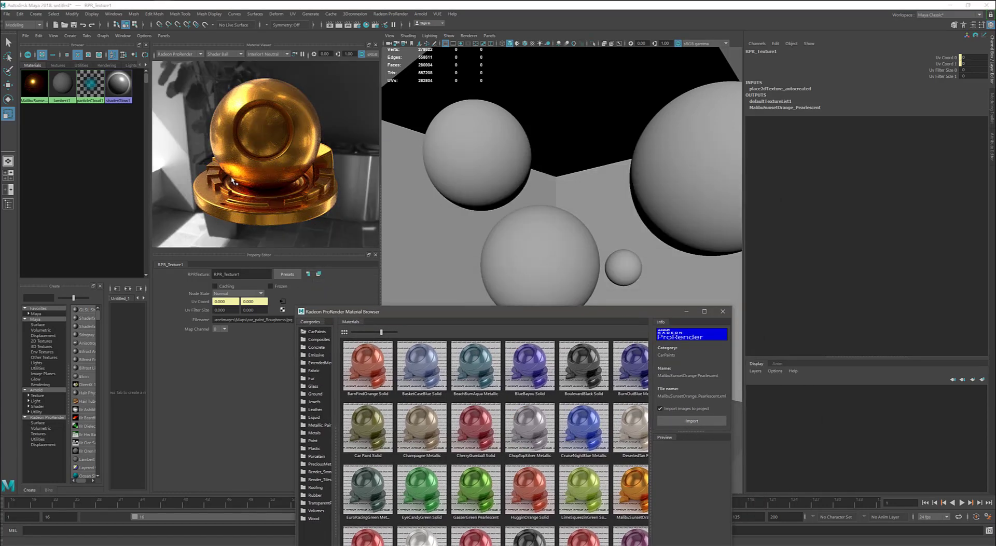
mouse_move(236, 167)
mouse_down()
mouse_move(280, 163)
mouse_move(248, 159)
mouse_up()
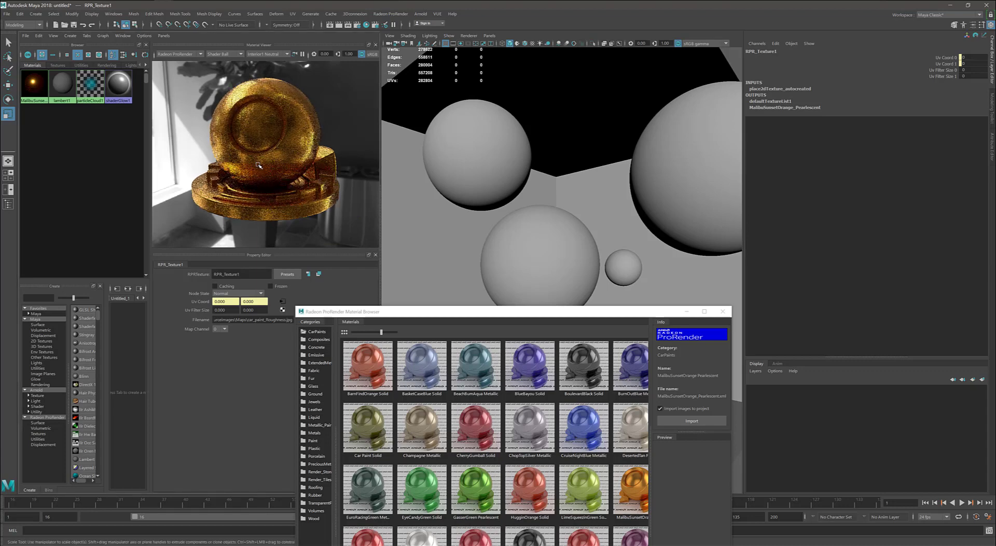
mouse_move(275, 161)
mouse_down()
mouse_move(316, 161)
mouse_move(234, 156)
mouse_move(269, 160)
mouse_up()
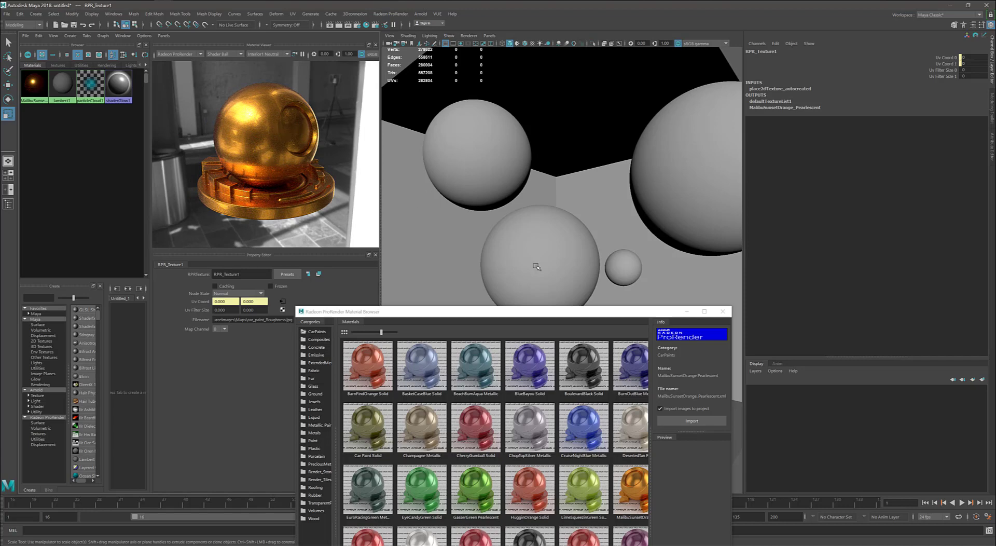
Switch the preview environment to Exterior2 Neutral
click(253, 56)
click(262, 67)
click(269, 55)
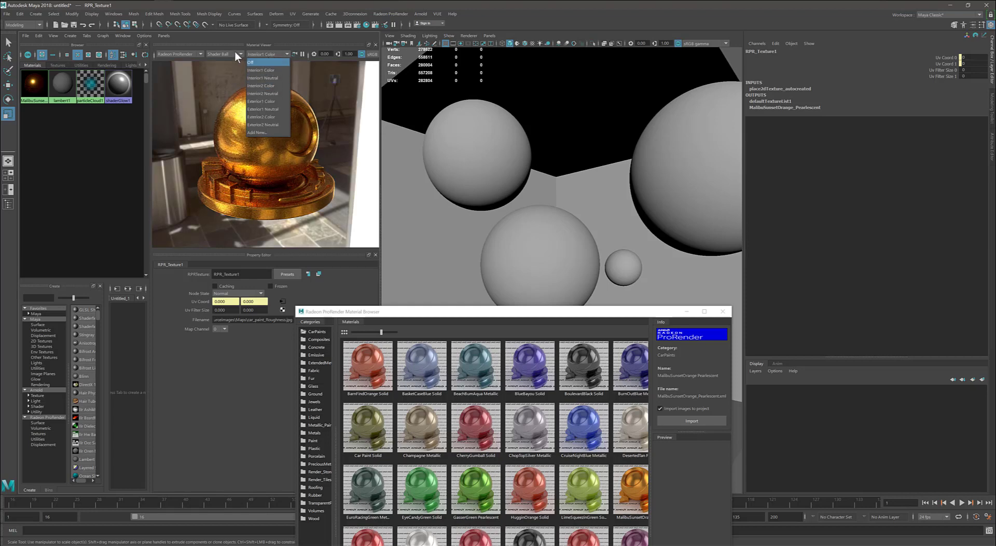
click(271, 124)
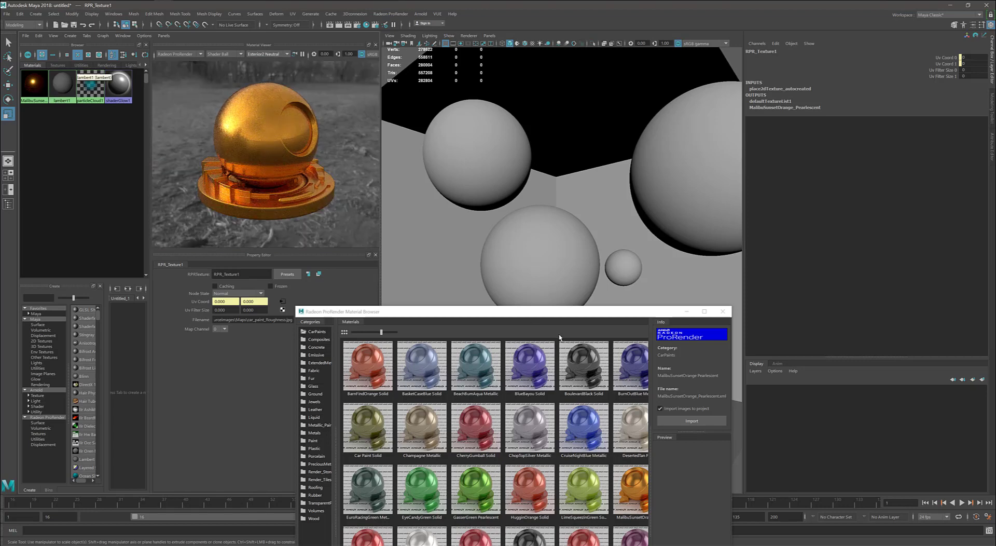
drag(661, 315, 557, 148)
Clear the selection in the Hypershade browser
click(94, 166)
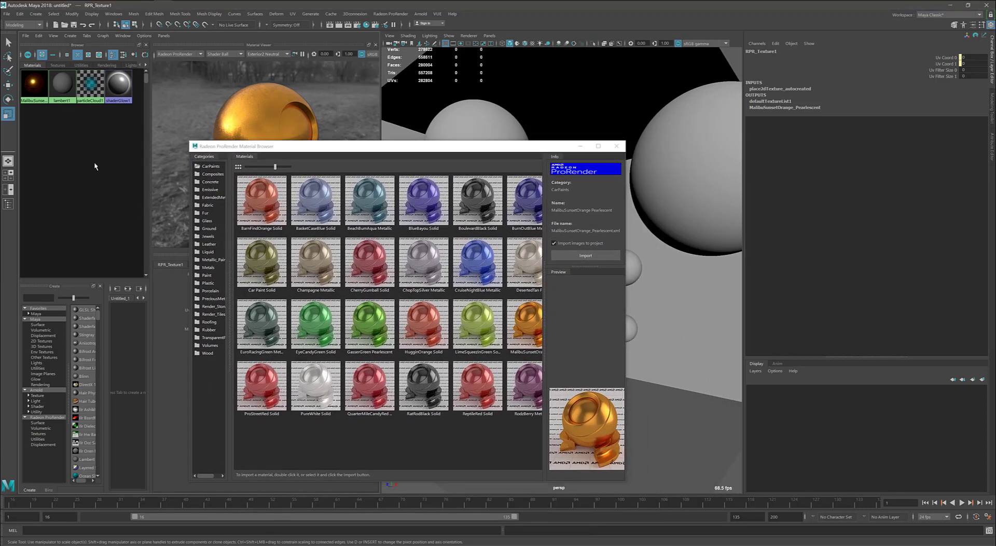
right_click(94, 156)
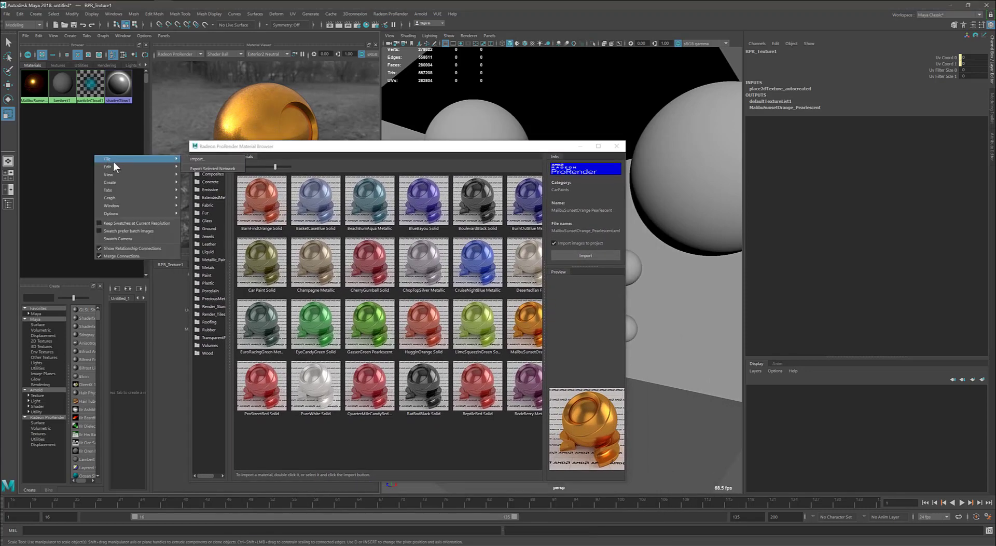
click(63, 146)
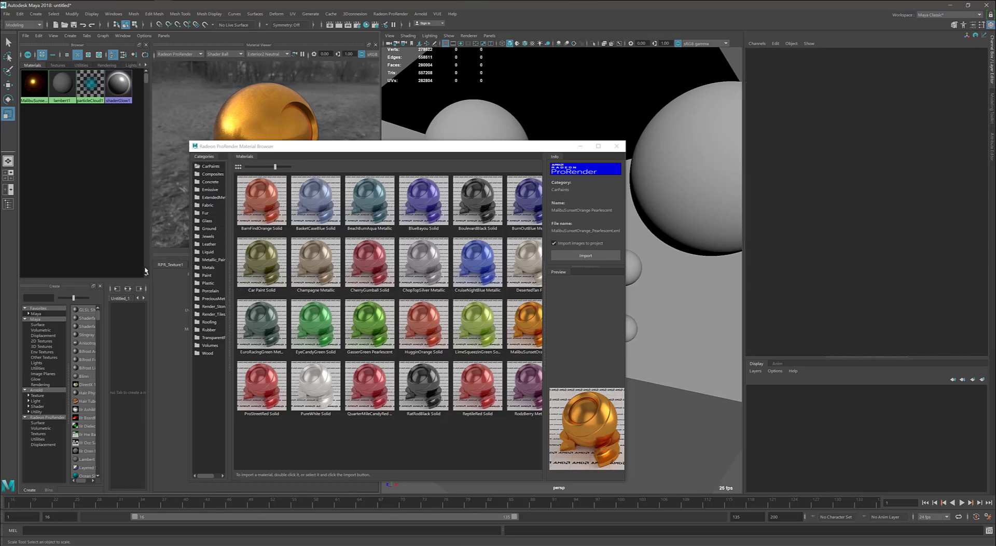
Widen the Browser and node-list panes and list the Radeon ProRender Surface materials
drag(150, 267, 201, 268)
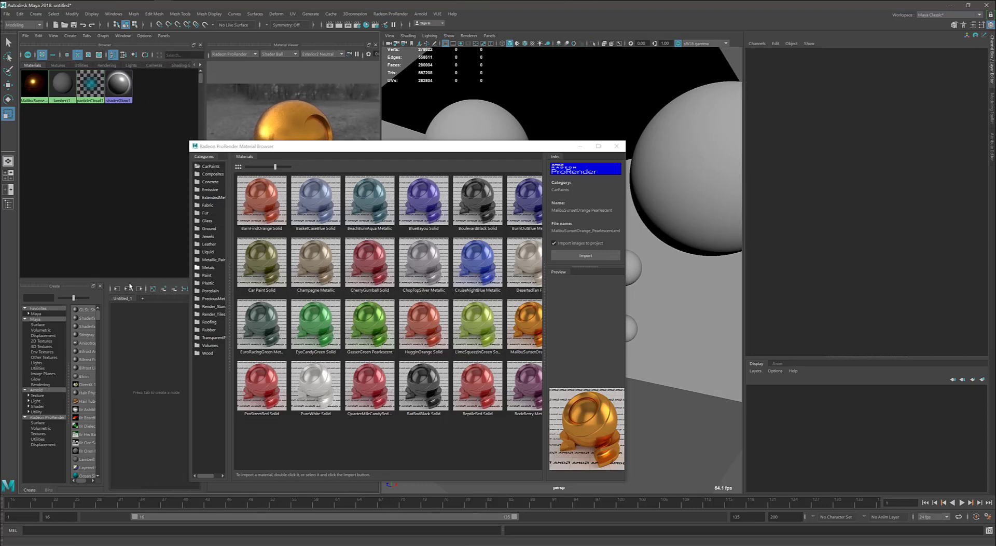
drag(107, 309, 176, 320)
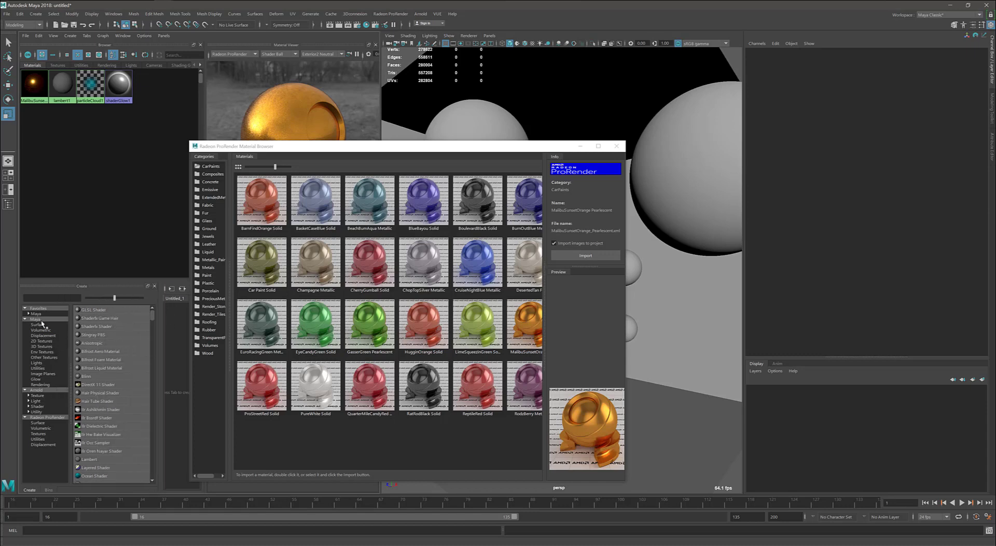
click(38, 423)
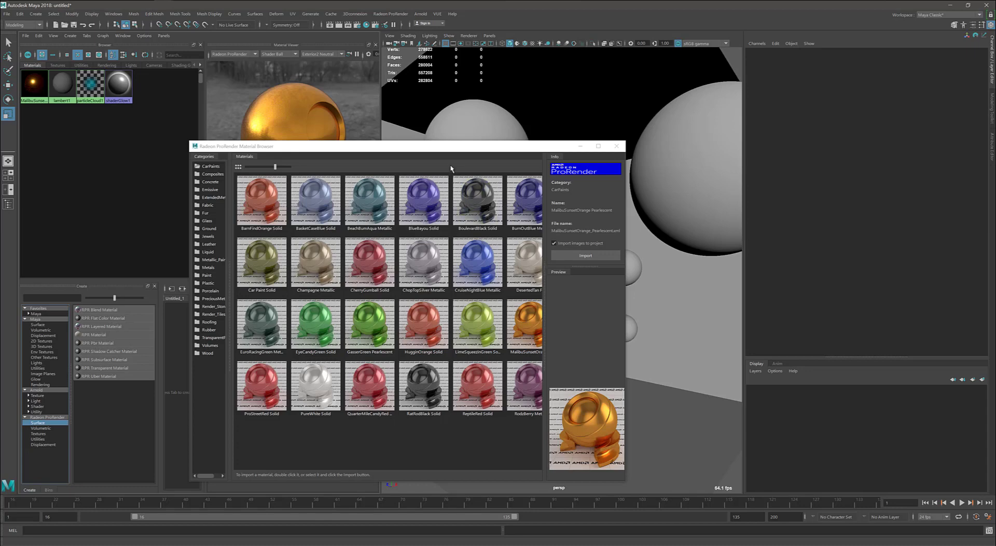
drag(445, 152, 466, 131)
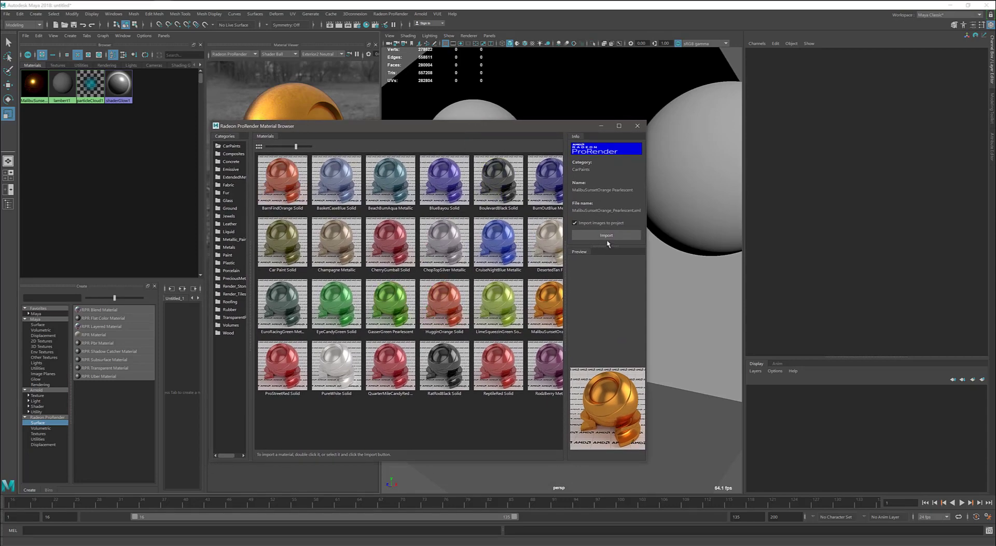
Assign the MalibuSunsetOrange Pearlescent material to the middle sphere
drag(418, 129, 309, 359)
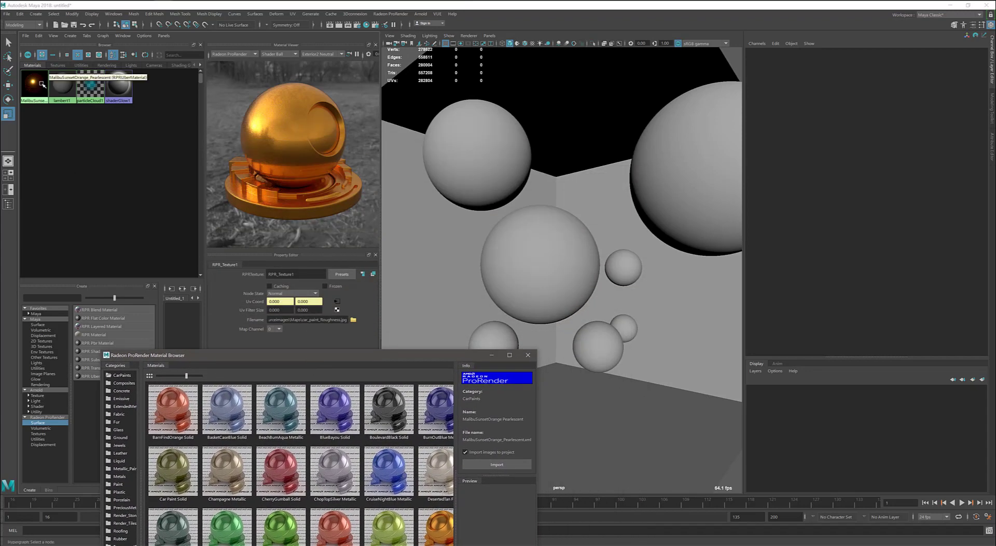
click(62, 133)
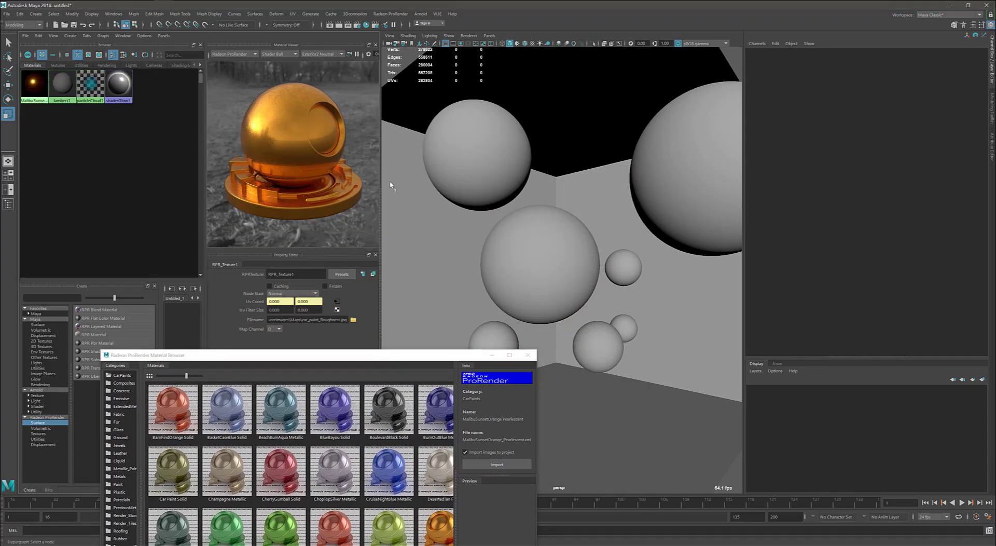
click(539, 263)
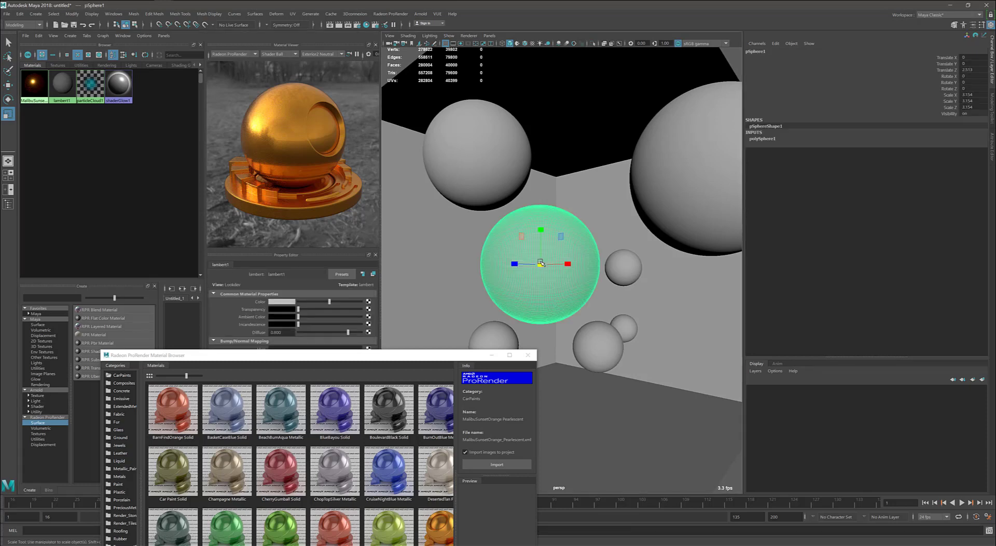
right_click(38, 89)
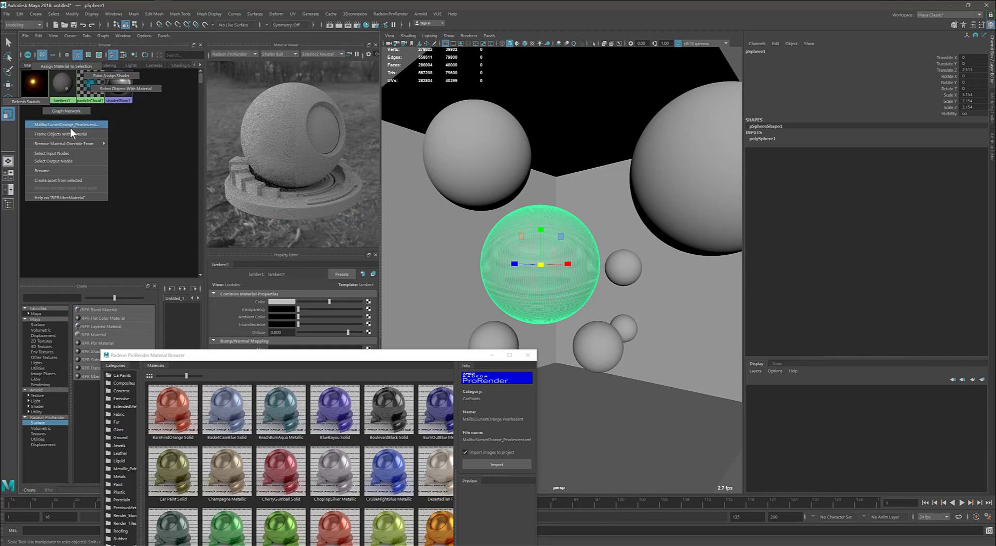
click(70, 67)
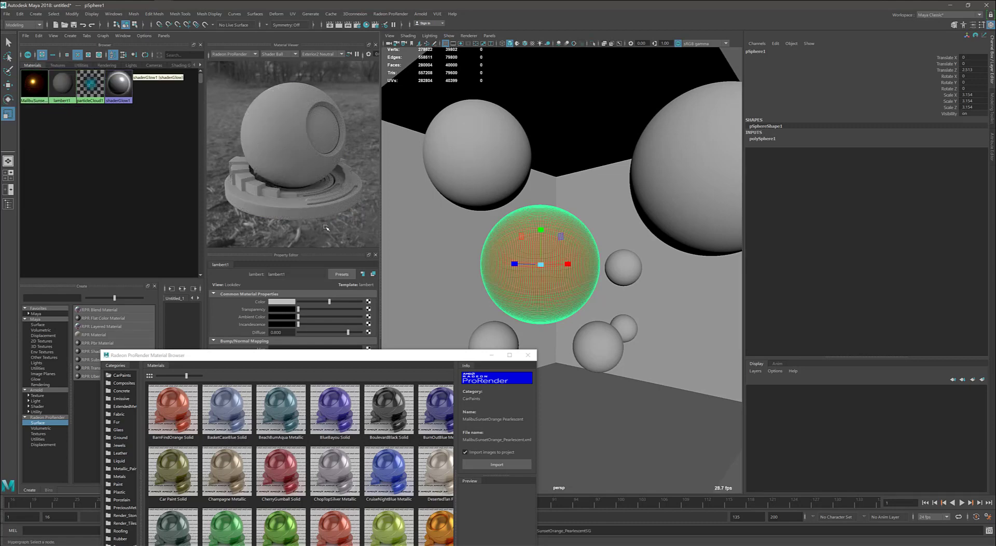
Import BurnOutBlue Metallic and assign it to the upper-left sphere
drag(405, 355, 392, 256)
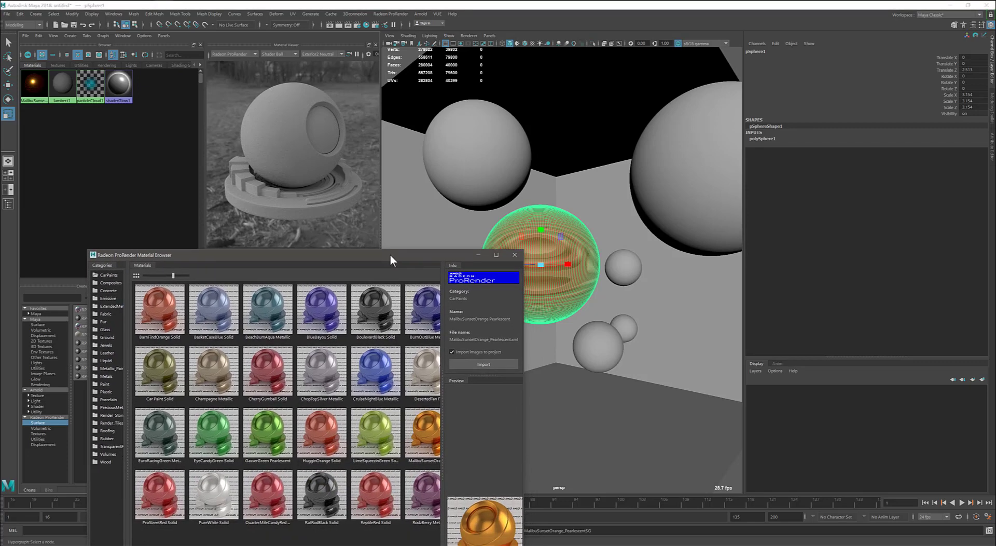
click(423, 310)
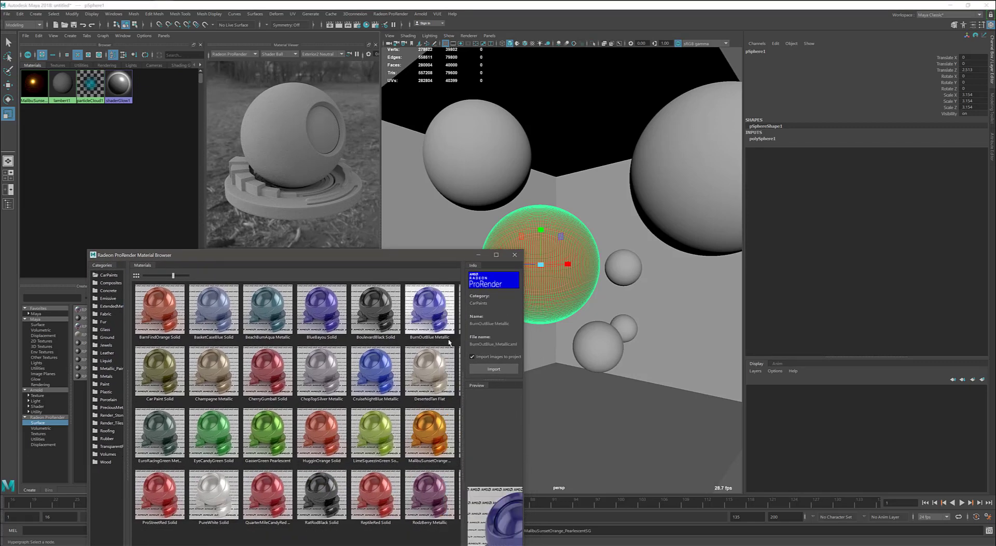
click(490, 370)
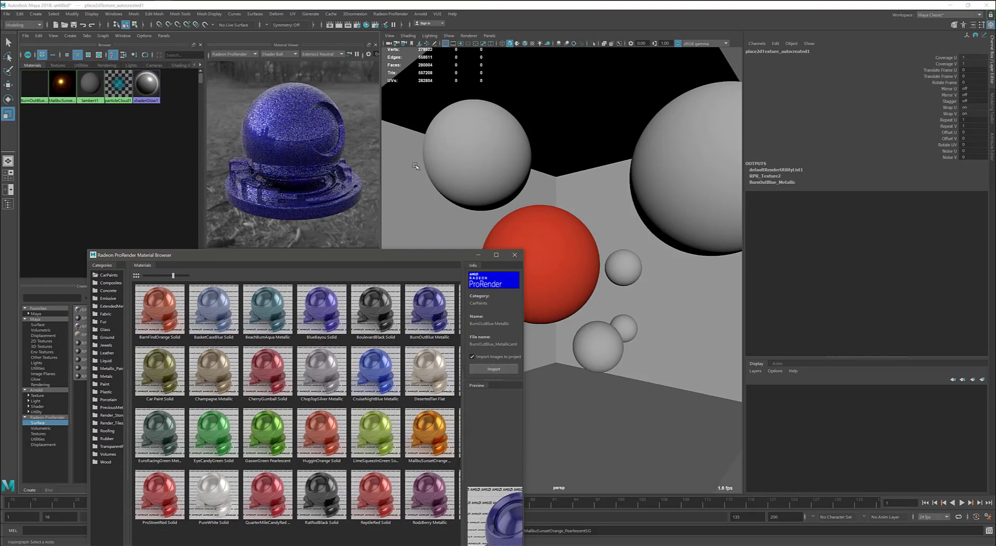
click(431, 164)
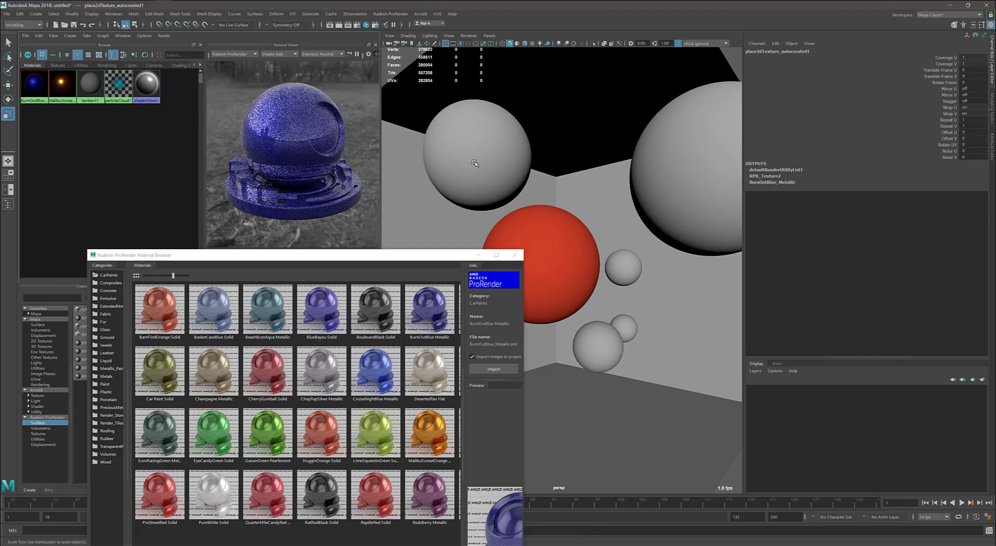
right_click(33, 83)
click(104, 190)
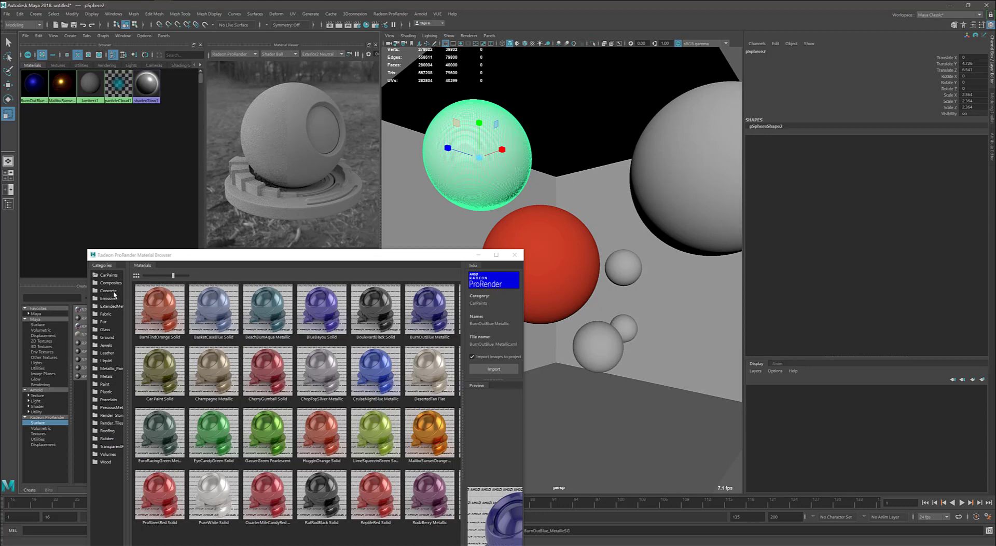
Import the Glass Solid Blue and Glass Solid Tinted materials
click(111, 330)
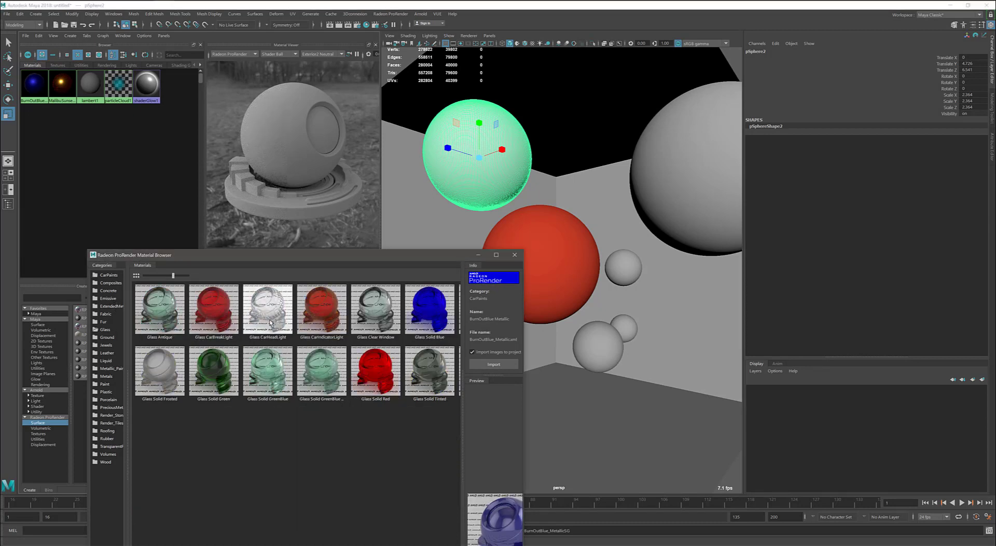
click(435, 317)
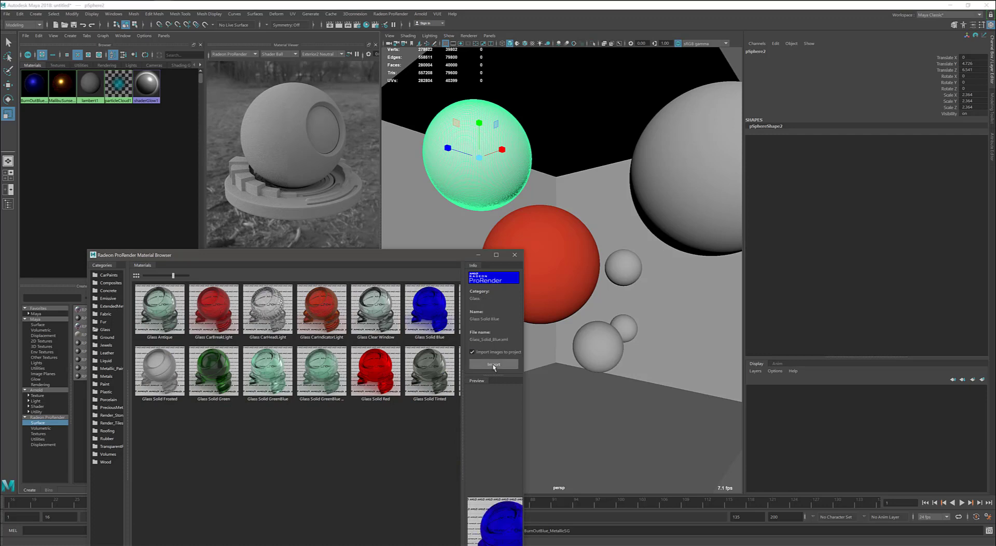
click(493, 365)
click(425, 372)
click(485, 365)
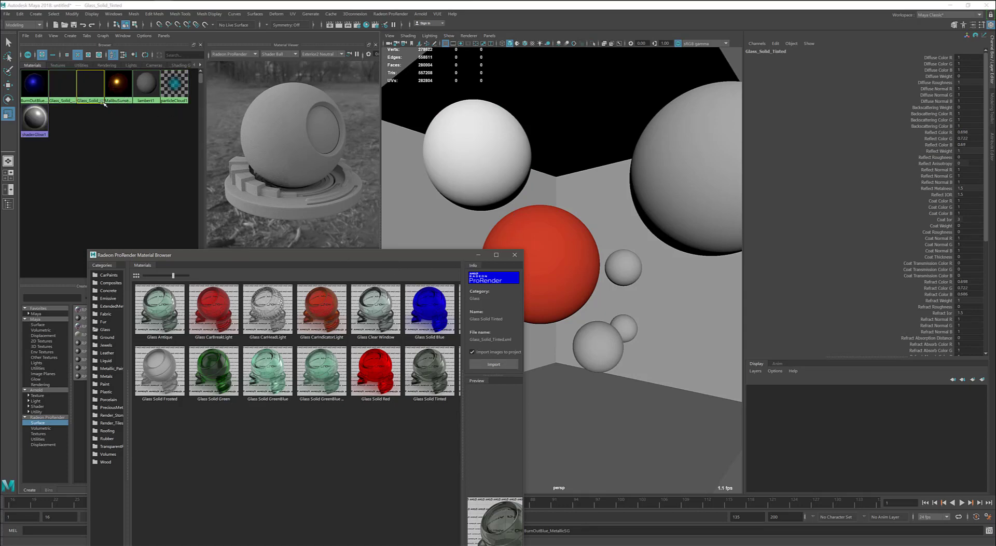
Assign BurnOutBlue Metallic to the white upper sphere
drag(433, 254, 321, 325)
click(490, 174)
click(34, 83)
right_drag(64, 79, 50, 59)
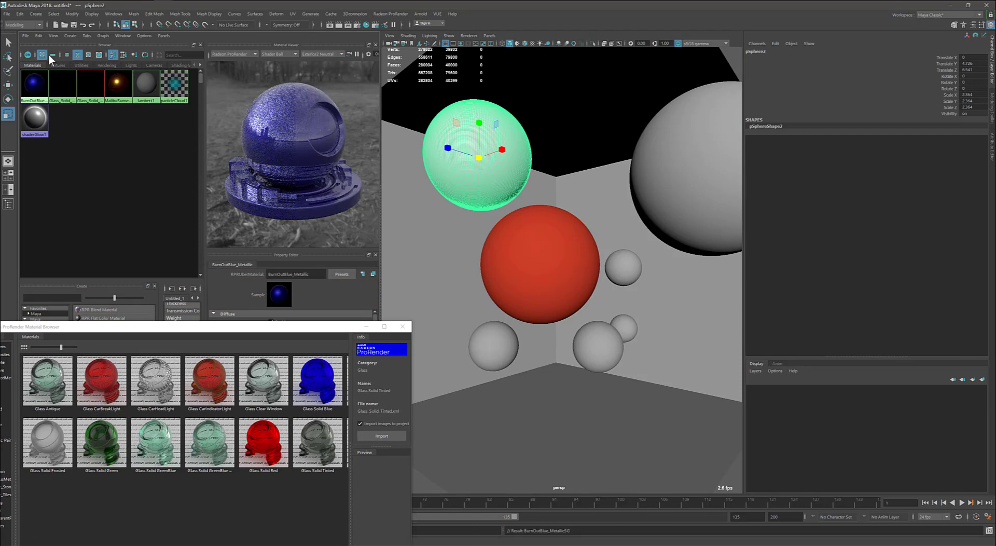
Assign Glass Solid Blue to the large right sphere, then select the small sphere beside the red one
click(713, 187)
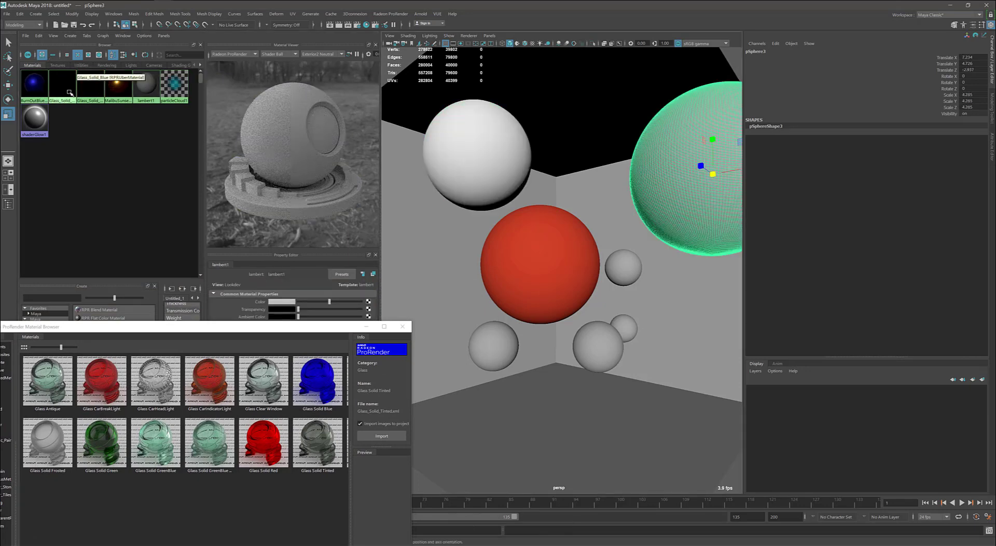
right_drag(66, 92, 99, 68)
click(632, 271)
click(260, 336)
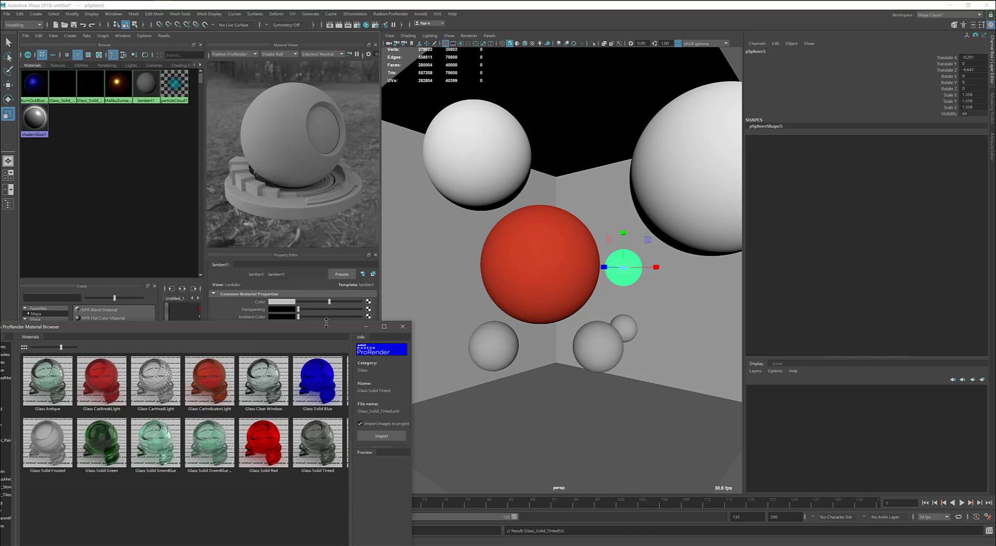
Import Plastic Matte Red and Plastic Matte Black from the Plastic category
drag(319, 330, 618, 141)
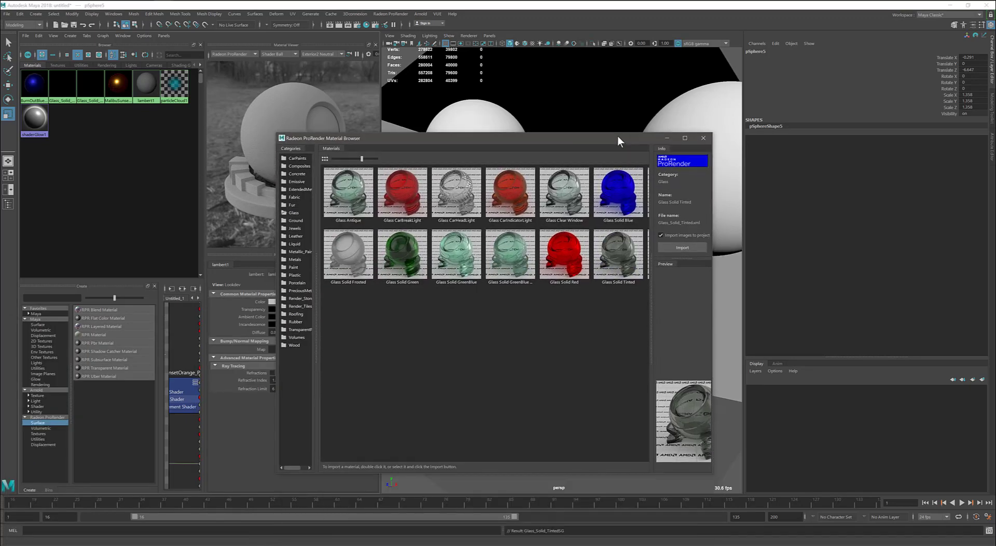
click(294, 275)
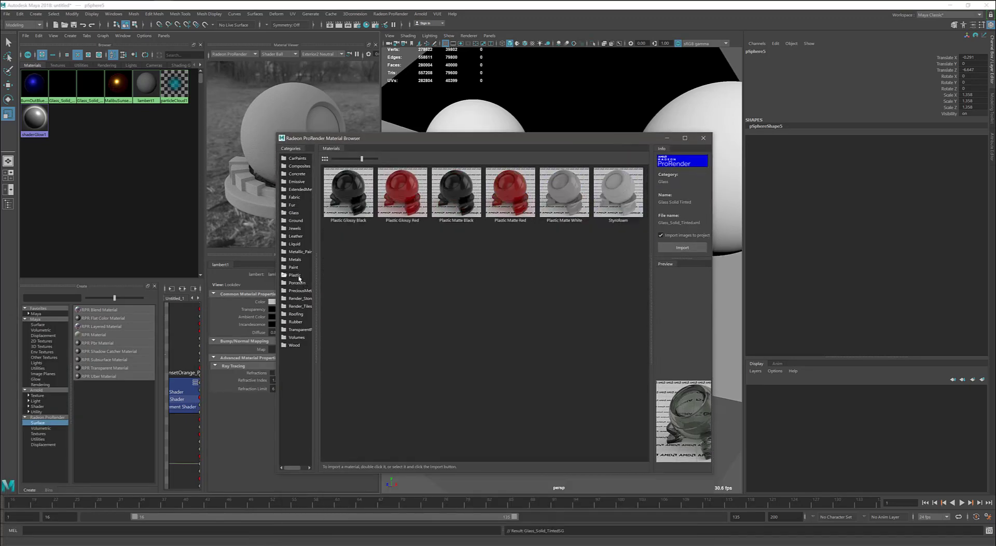
click(510, 191)
click(682, 248)
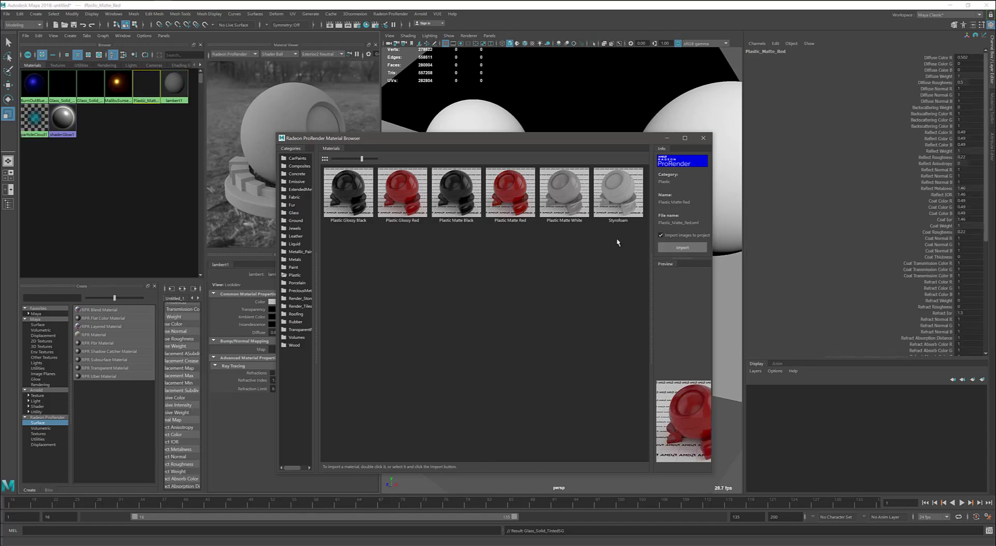
click(456, 192)
click(682, 247)
Assign matte black to the lower-left small sphere and matte red to the central floor sphere
drag(479, 142, 191, 320)
click(493, 346)
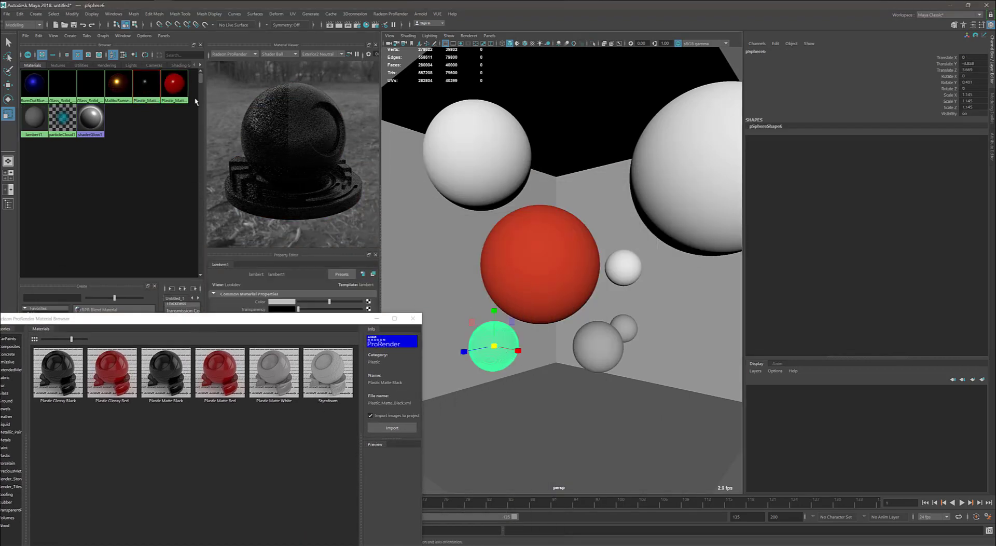
right_click(153, 89)
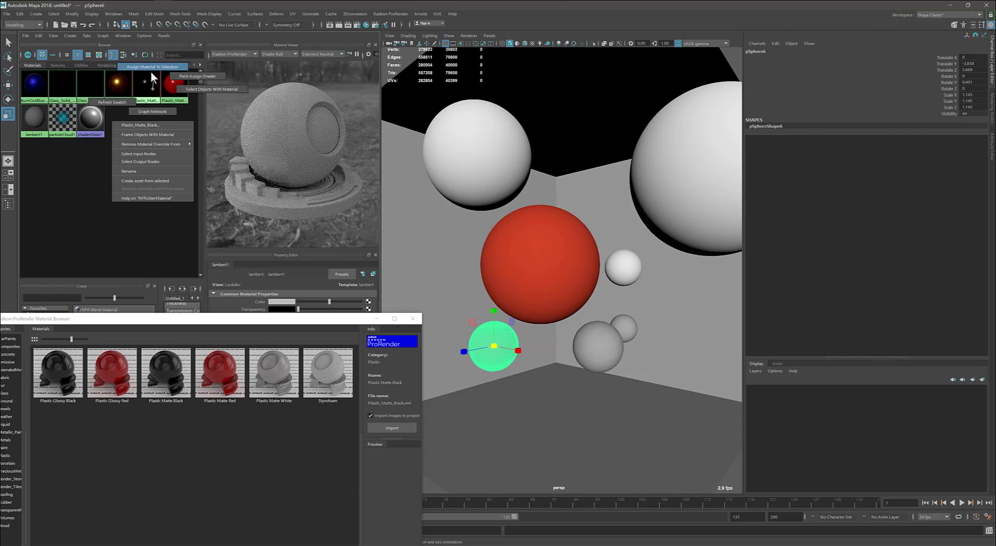
click(152, 67)
click(609, 353)
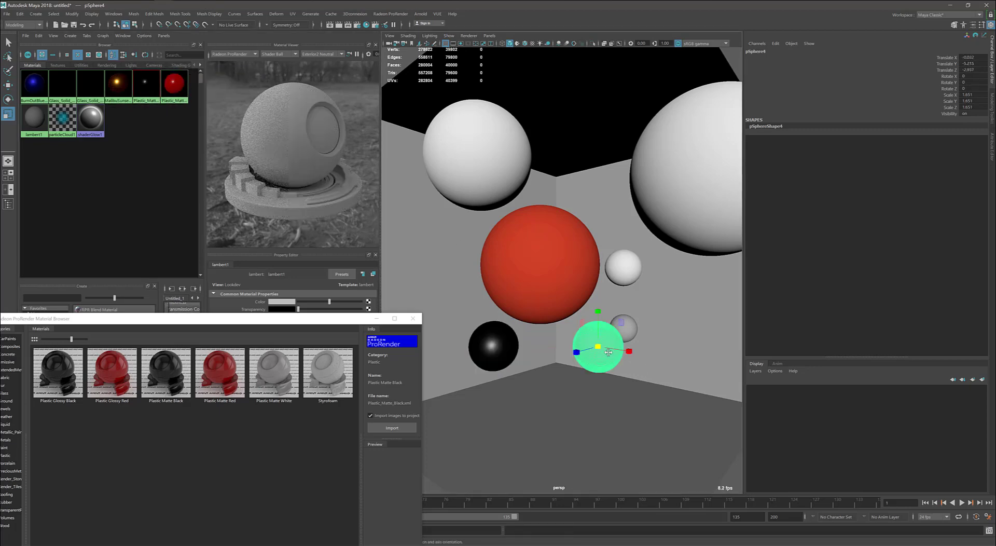
right_click(185, 95)
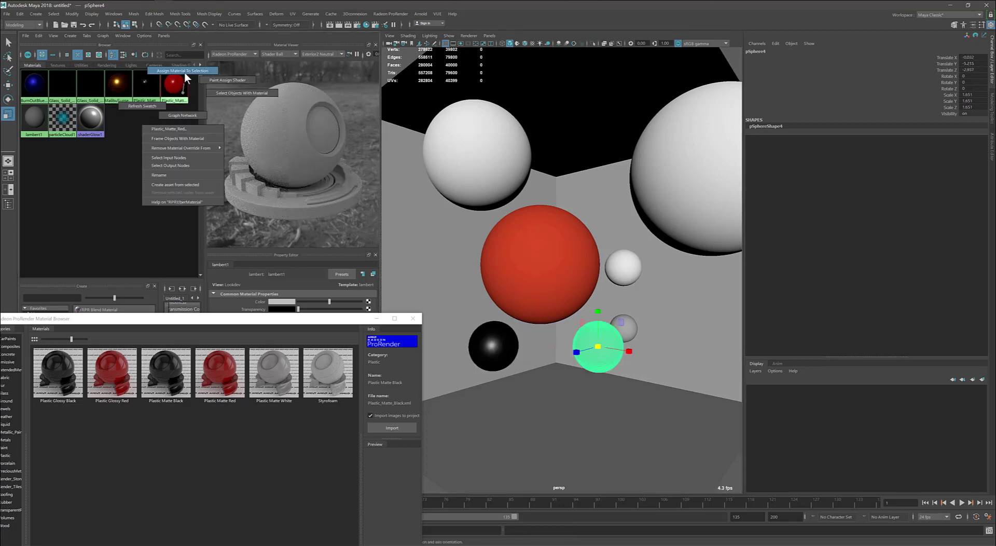
click(186, 73)
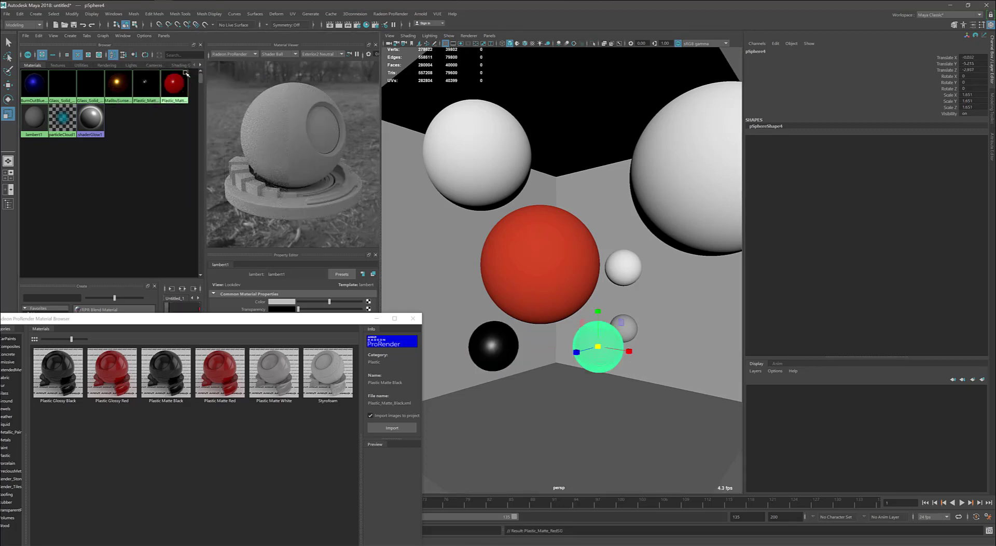
Import Styrofoam and assign it to the small sphere behind the red one
click(635, 330)
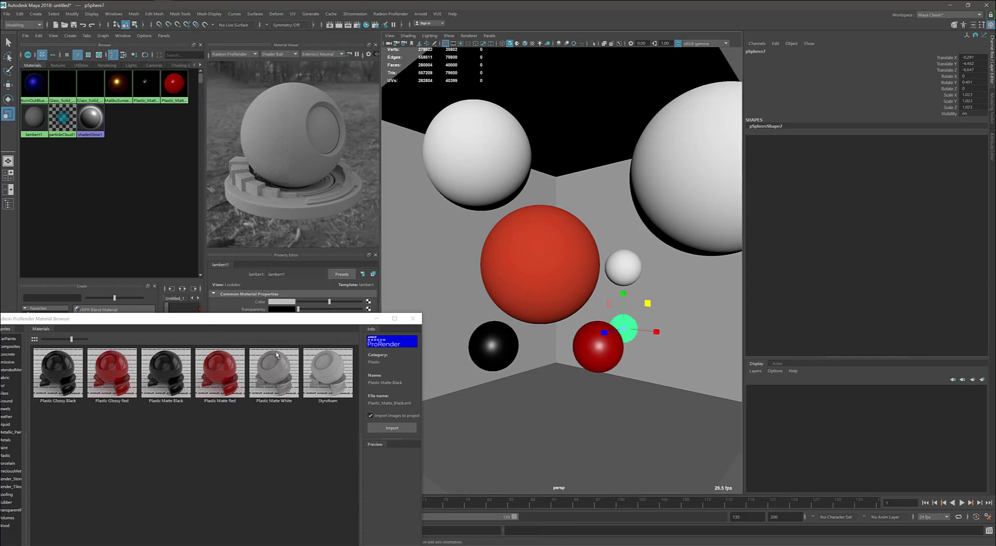
click(314, 372)
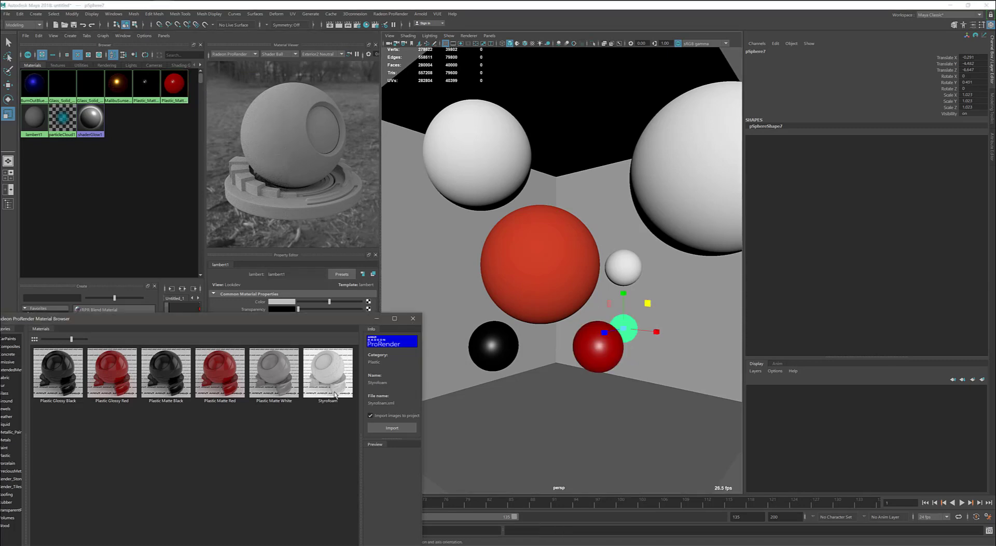
click(383, 427)
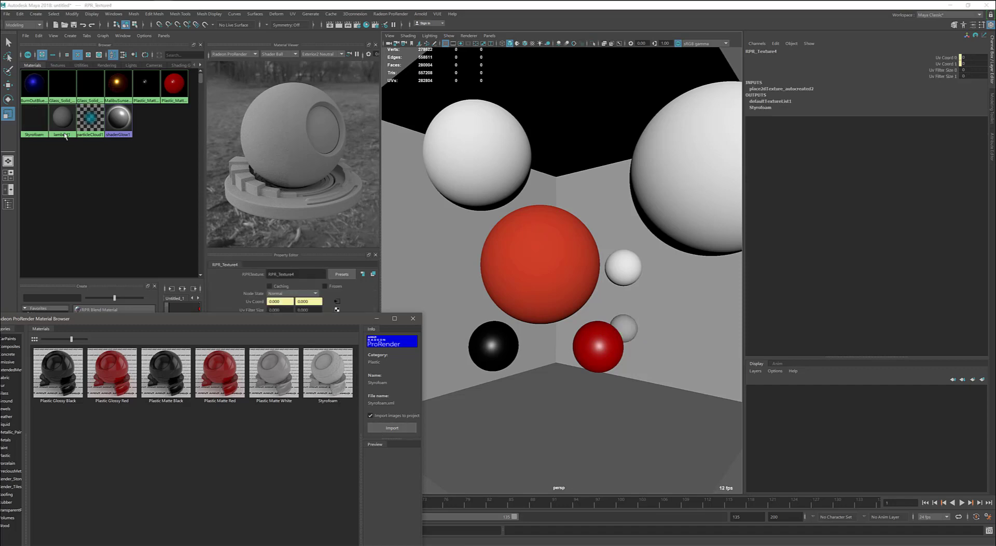
right_drag(35, 116, 48, 99)
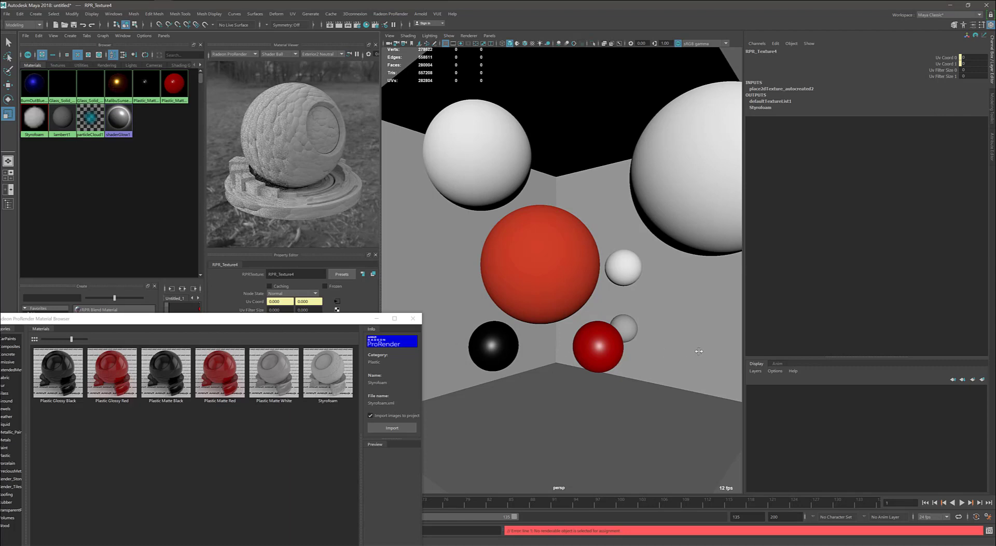
click(625, 328)
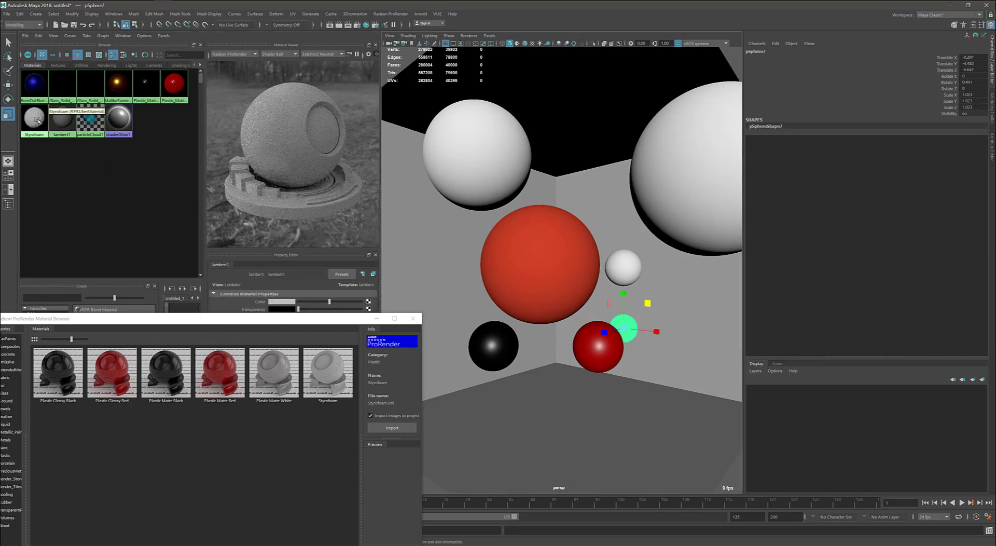
right_drag(34, 117, 46, 96)
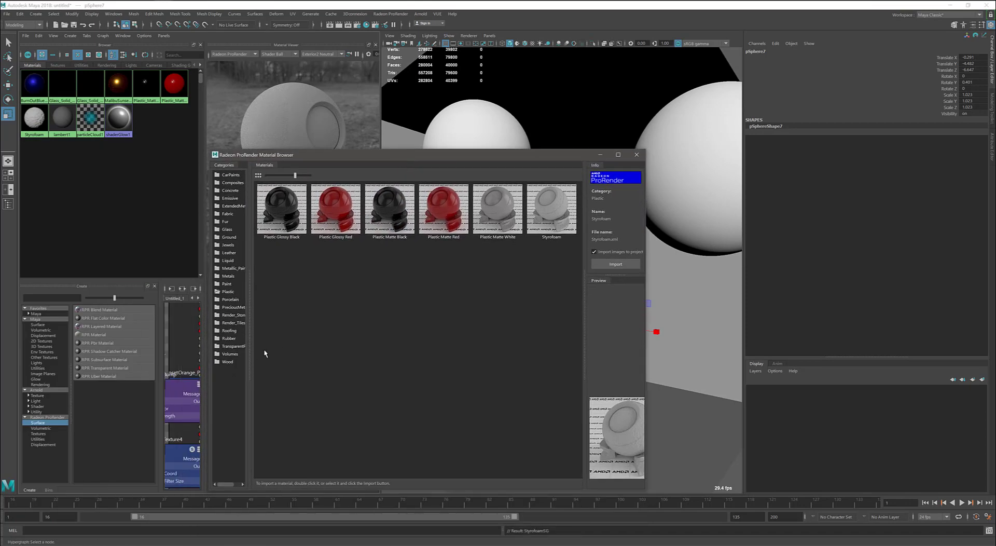
Import the Concrete Stone material from the Concrete category
click(230, 197)
click(229, 190)
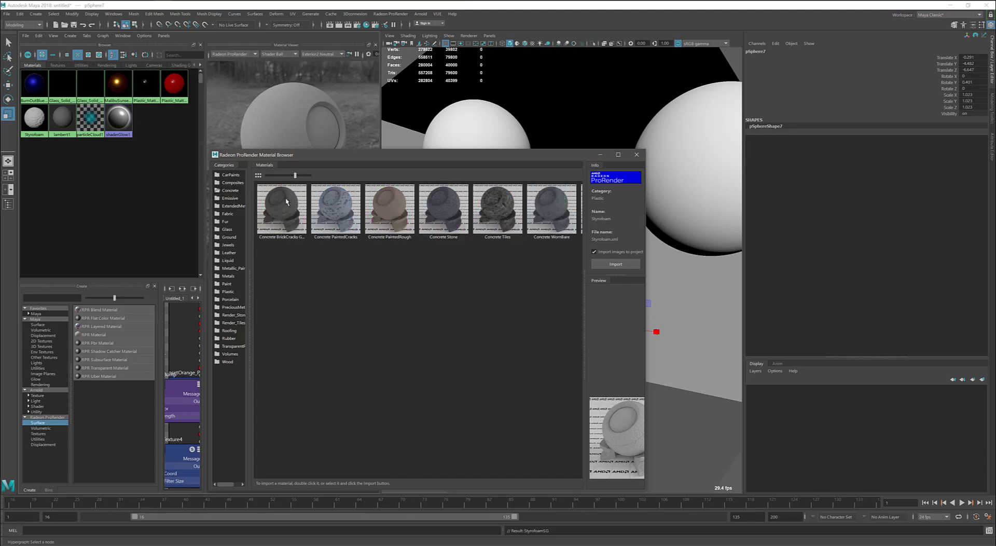
click(441, 216)
click(615, 264)
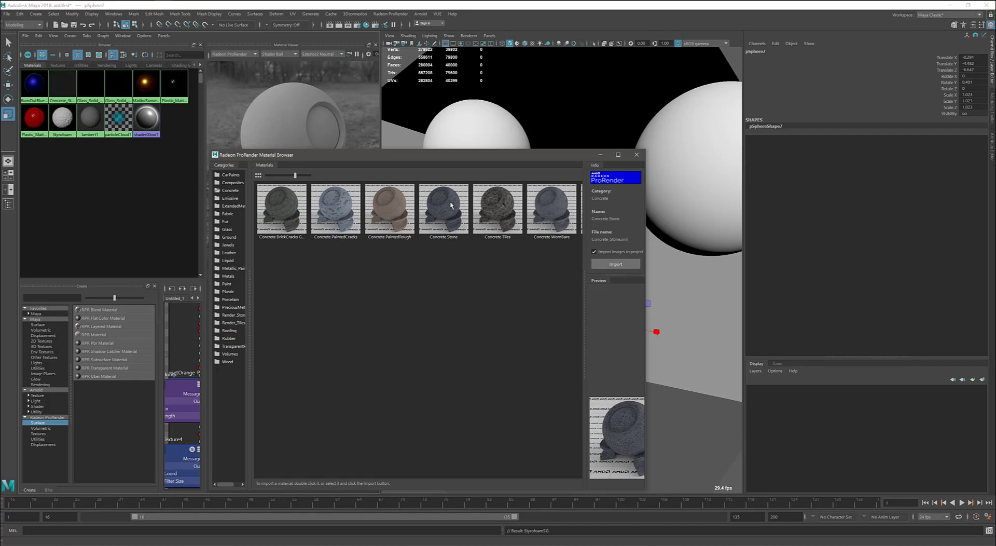
Assign Concrete Stone to the room walls (pCube1) and close the material browser
drag(332, 154, 169, 239)
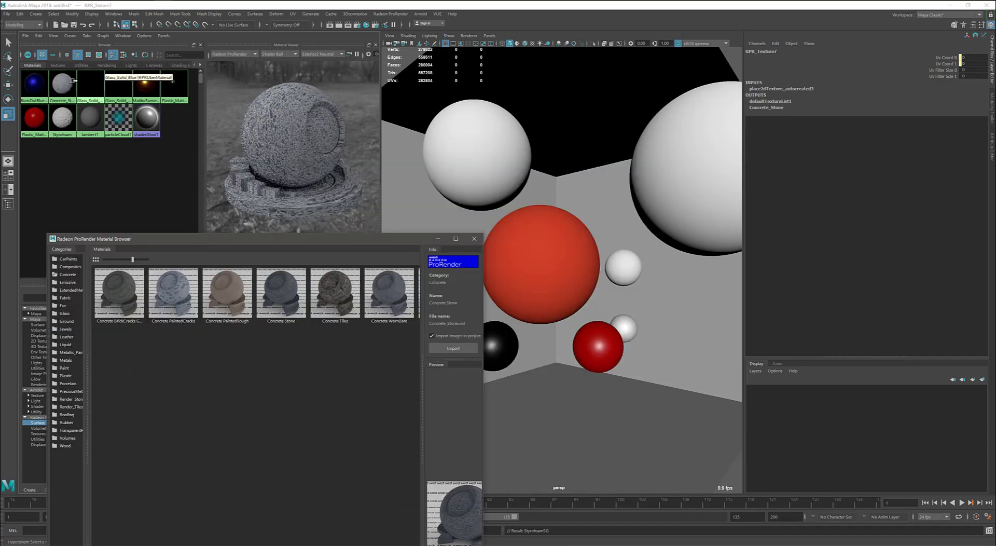
click(397, 196)
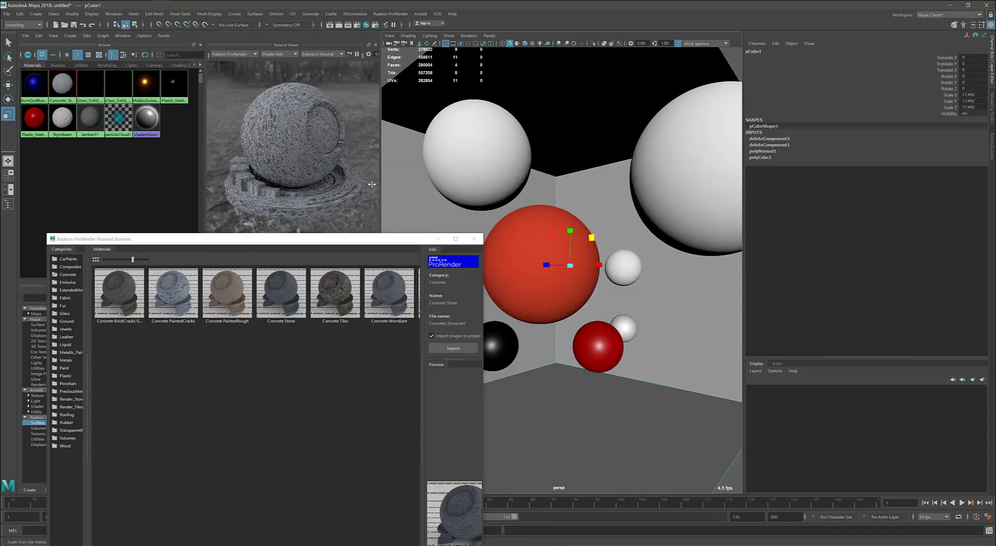
right_click(61, 87)
click(63, 63)
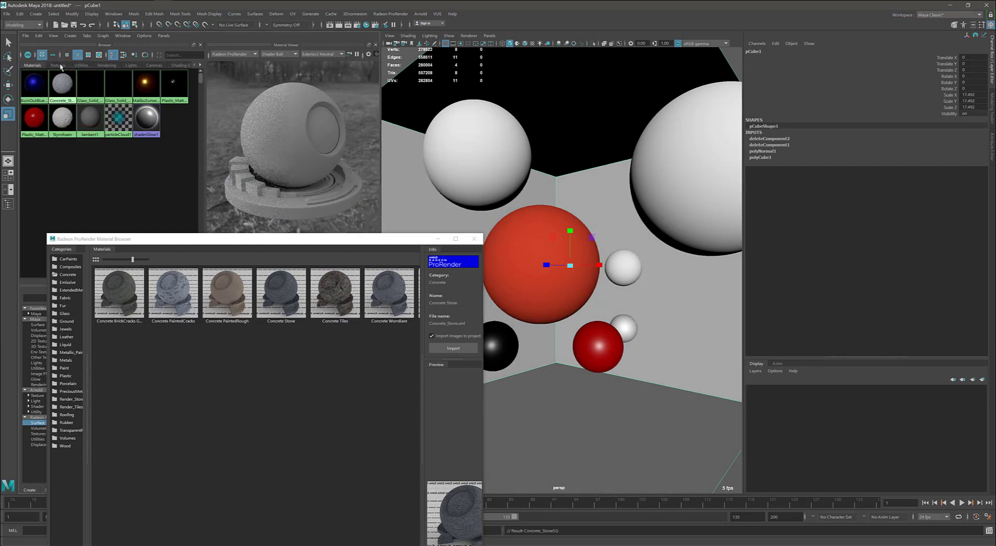
scroll(603, 259, up, 3)
key(r)
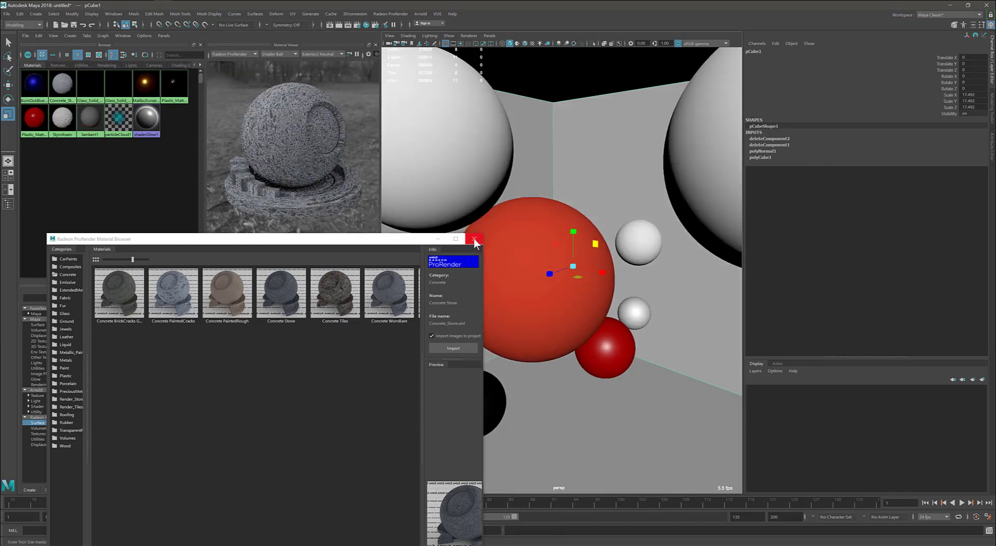
click(474, 238)
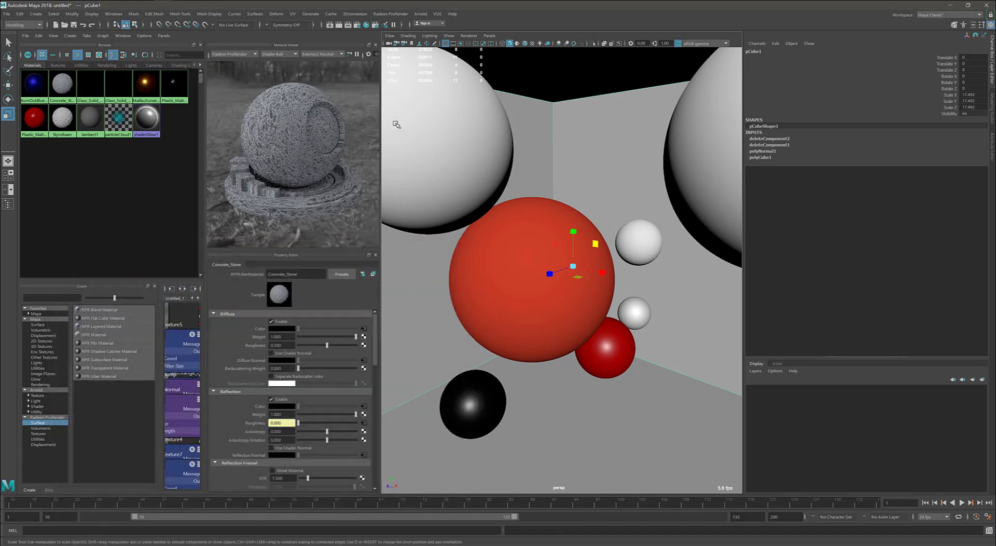
Maximise the persp panel, dolly out, and turn on the Safe Action guide
key(space)
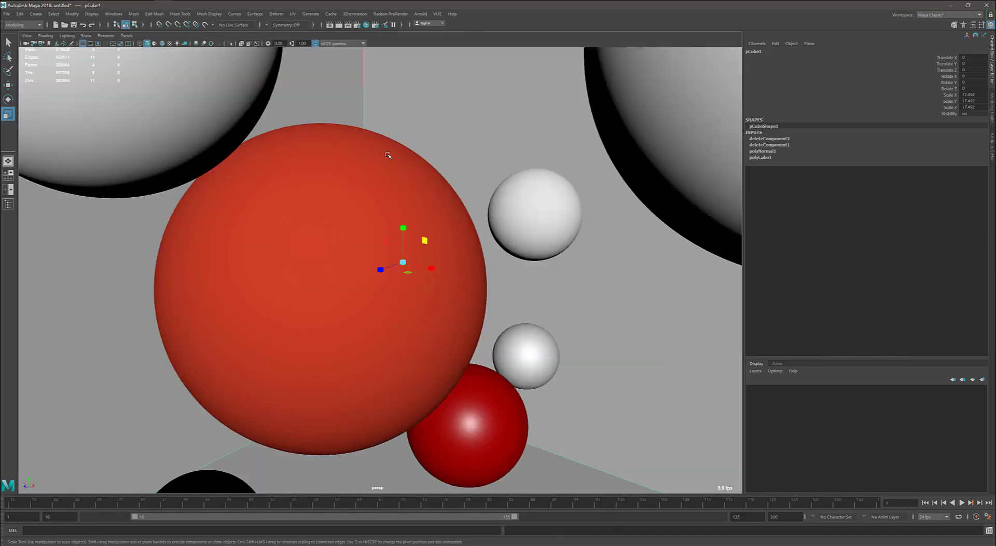
alt+right_drag(438, 178, 343, 184)
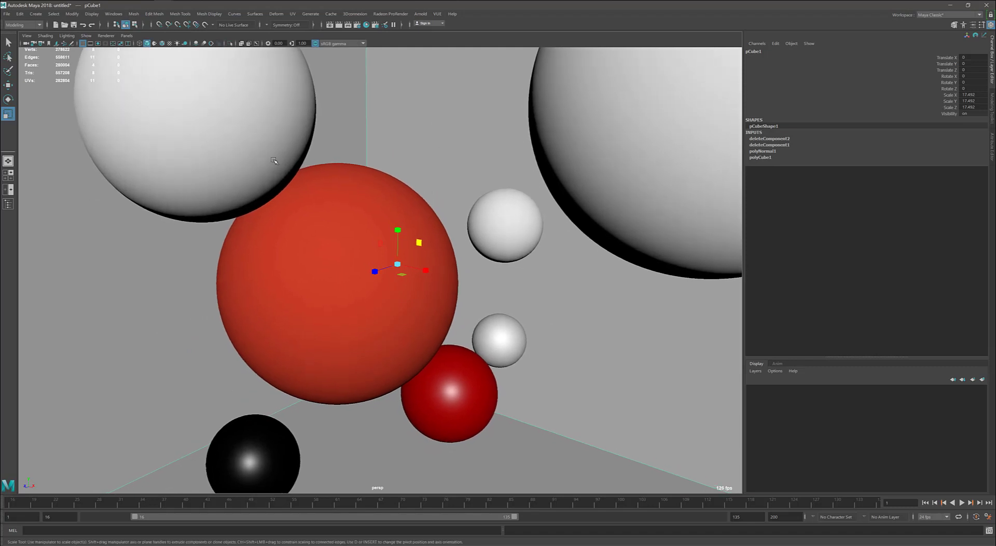
click(26, 35)
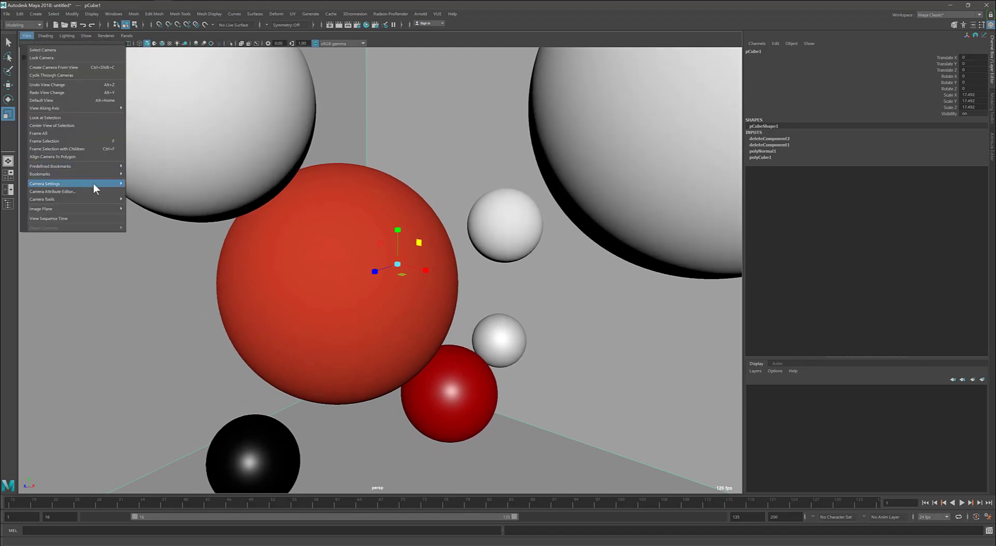
mouse_move(94, 182)
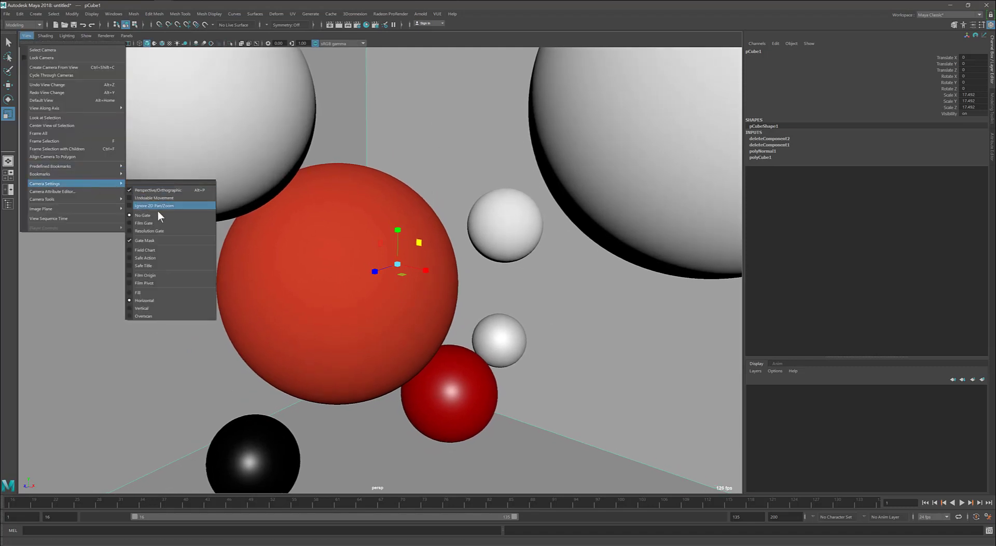
click(170, 257)
mouse_move(263, 272)
alt+right_down()
mouse_move(220, 271)
mouse_move(245, 271)
alt+right_up()
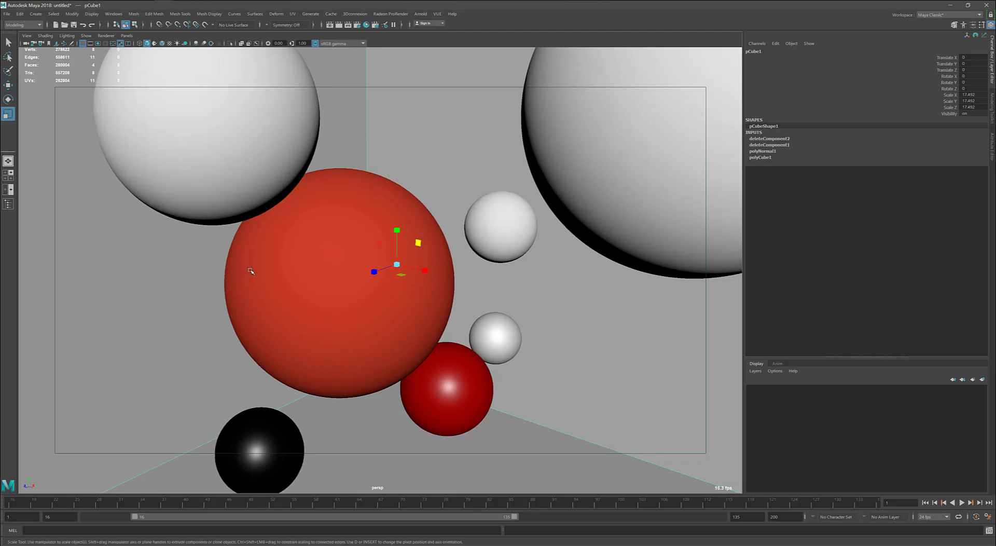
Switch the viewport renderer to Radeon ProRender for a live preview of the sphere room
click(85, 36)
click(106, 36)
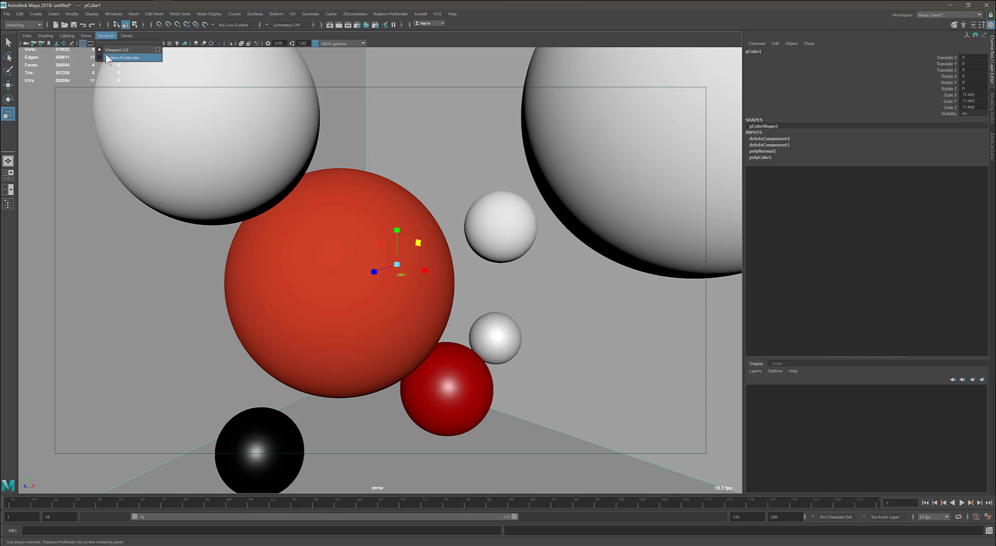
click(108, 57)
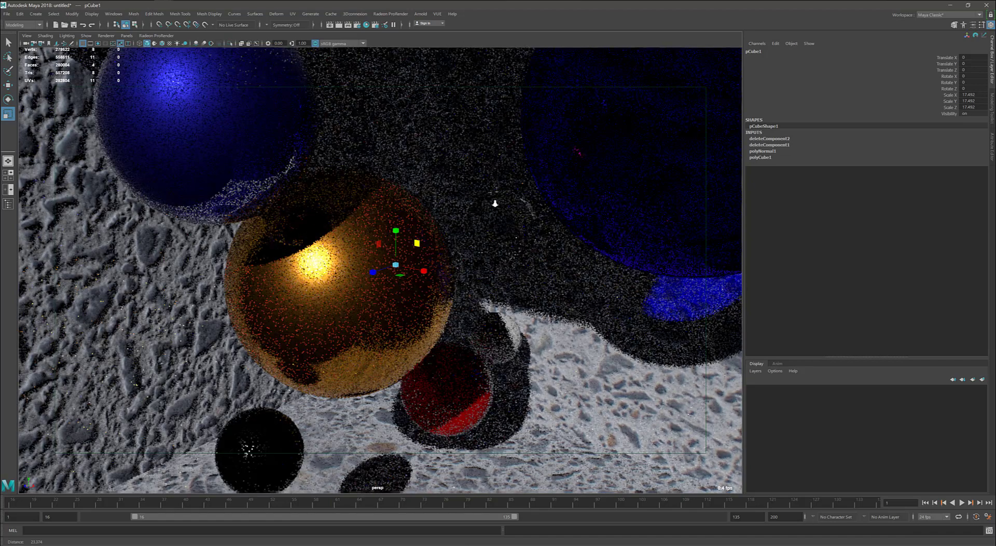
scroll(497, 202, down, 2)
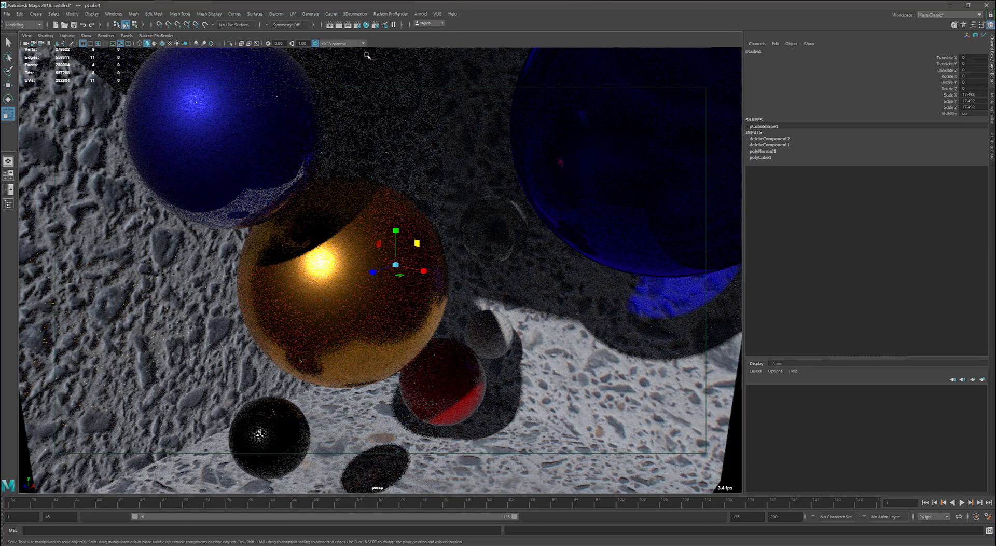
Revert the viewport to Viewport 2.0, run a ProRender production render in an enlarged window, and open Render Settings
click(104, 36)
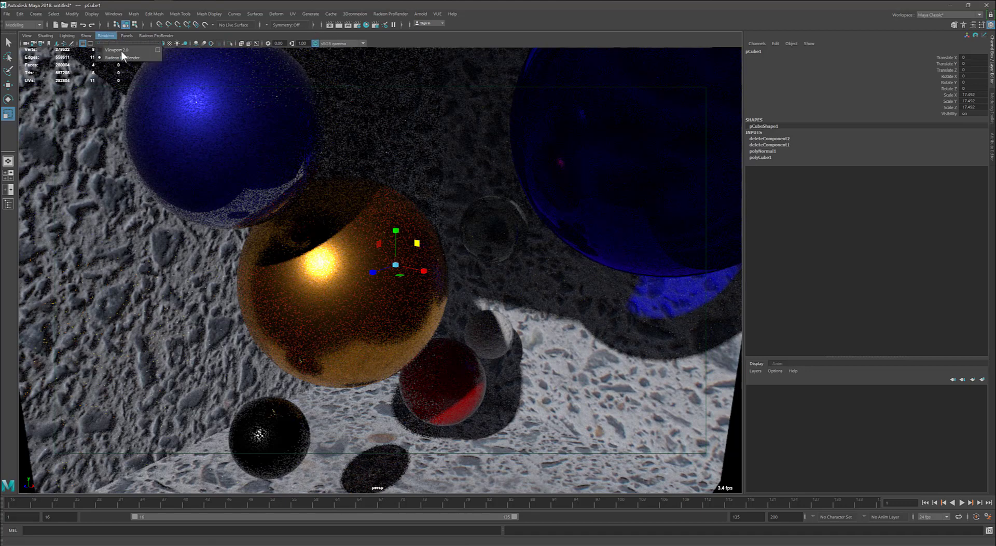
click(121, 50)
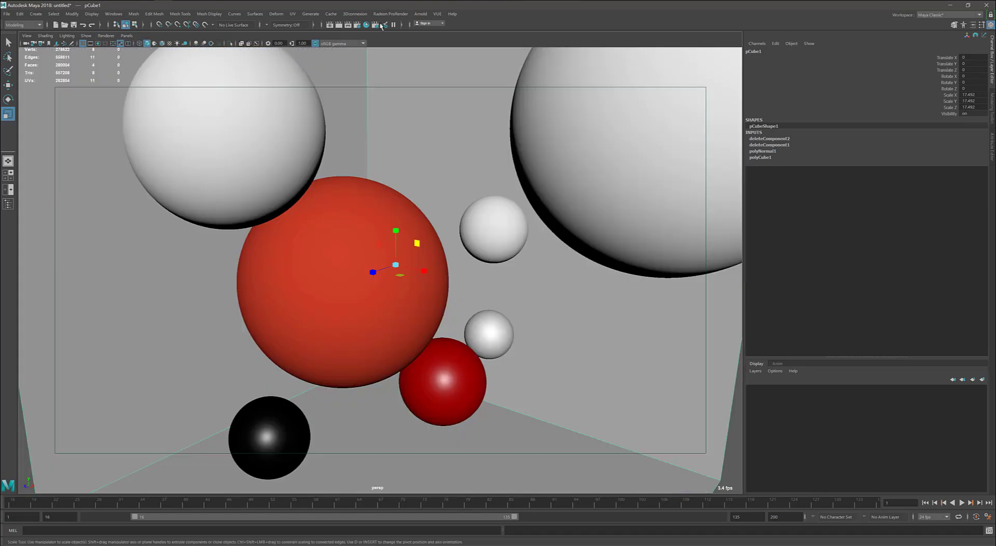
click(395, 16)
mouse_move(397, 28)
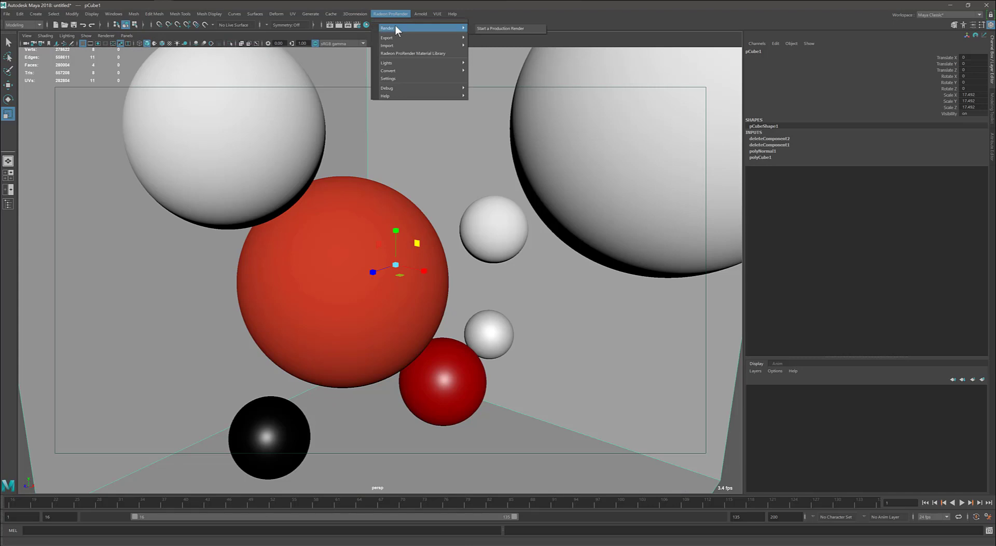
click(499, 28)
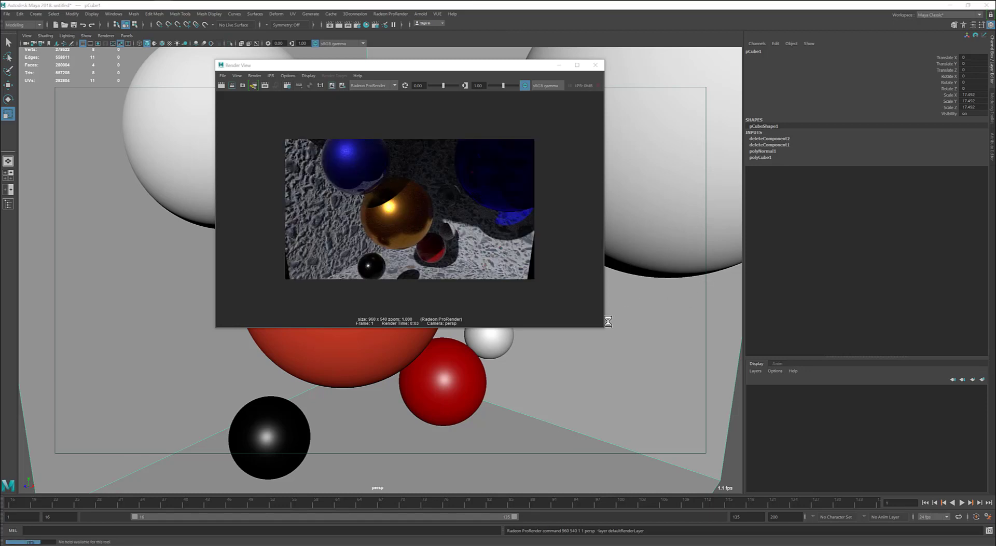
drag(603, 329, 498, 314)
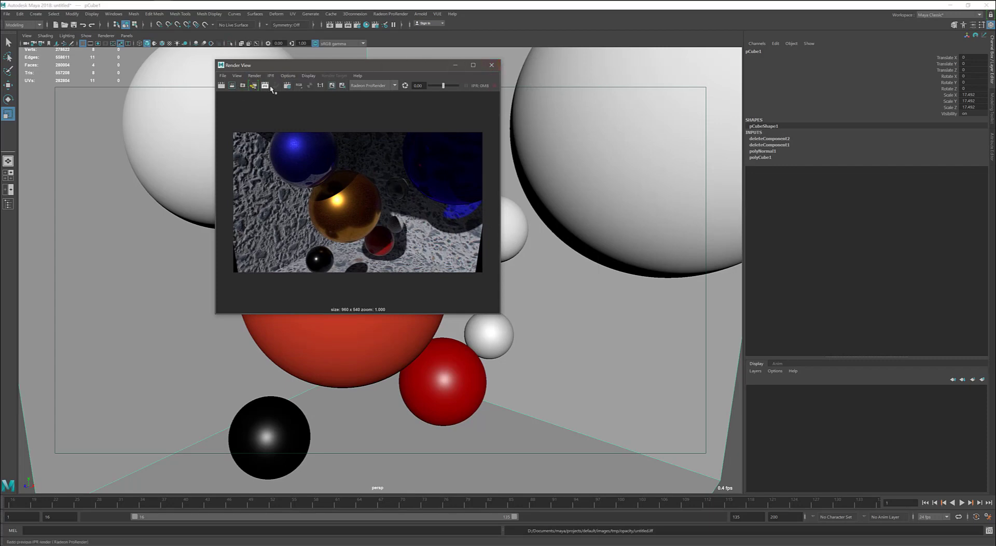
click(286, 86)
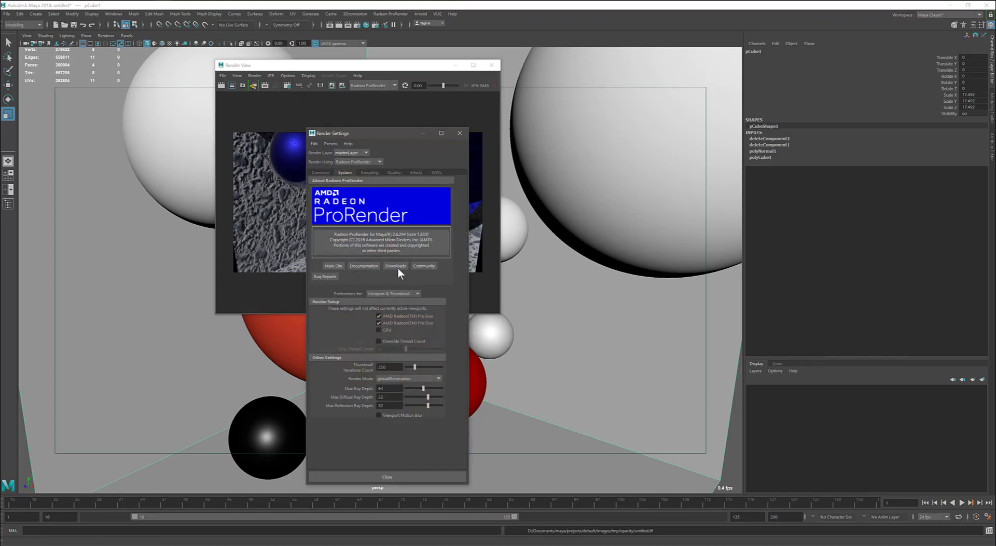
Set the image size preset to 3k Square (3072 × 3072) and redo the render
click(327, 173)
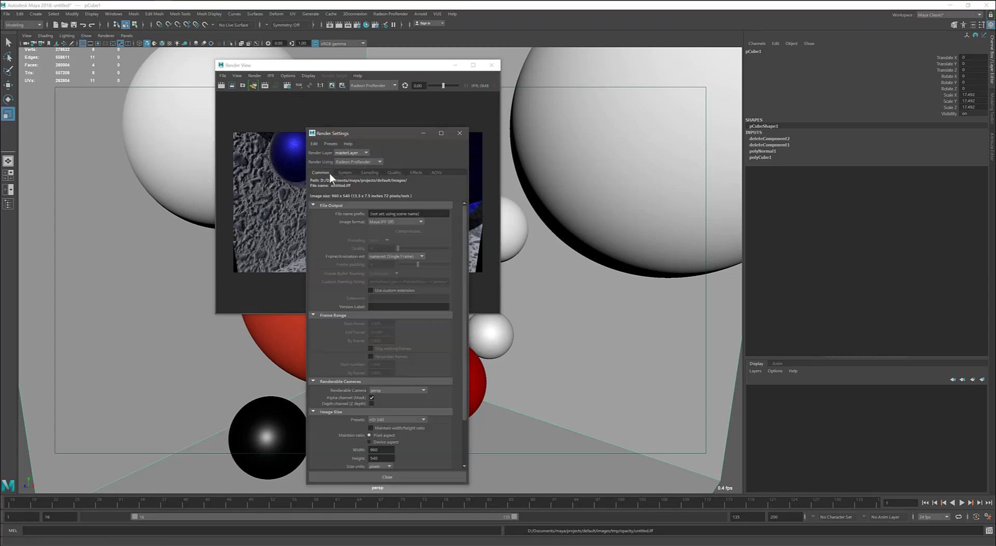
click(404, 419)
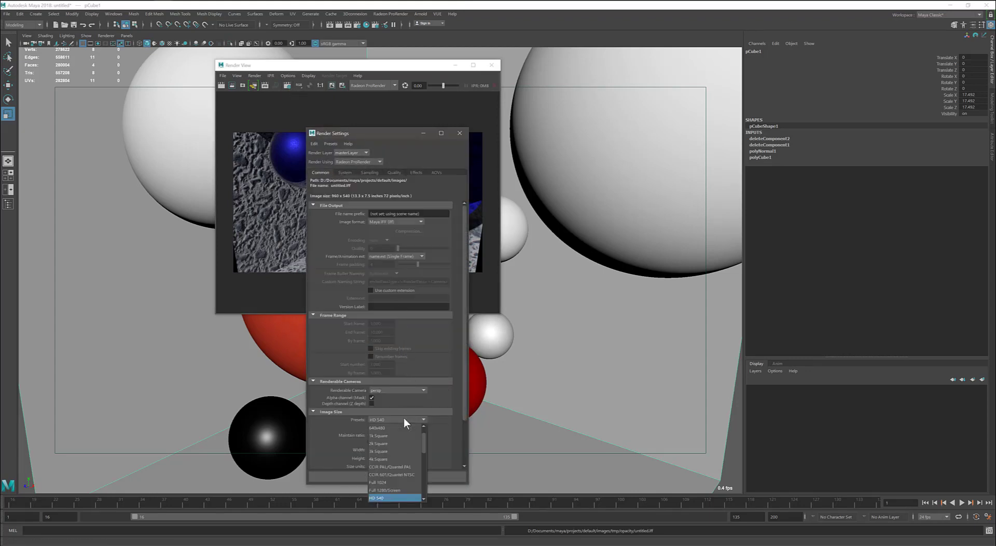
click(410, 450)
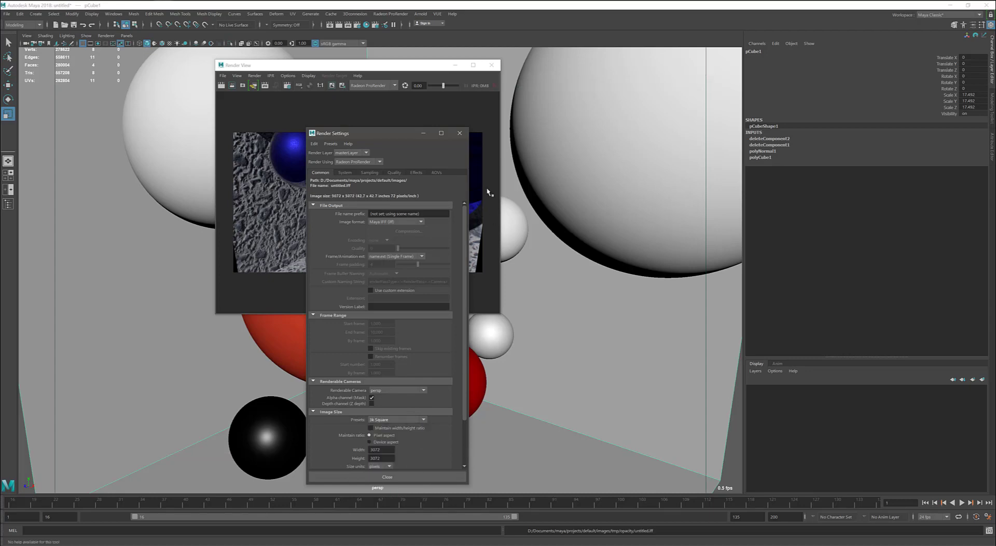
click(459, 133)
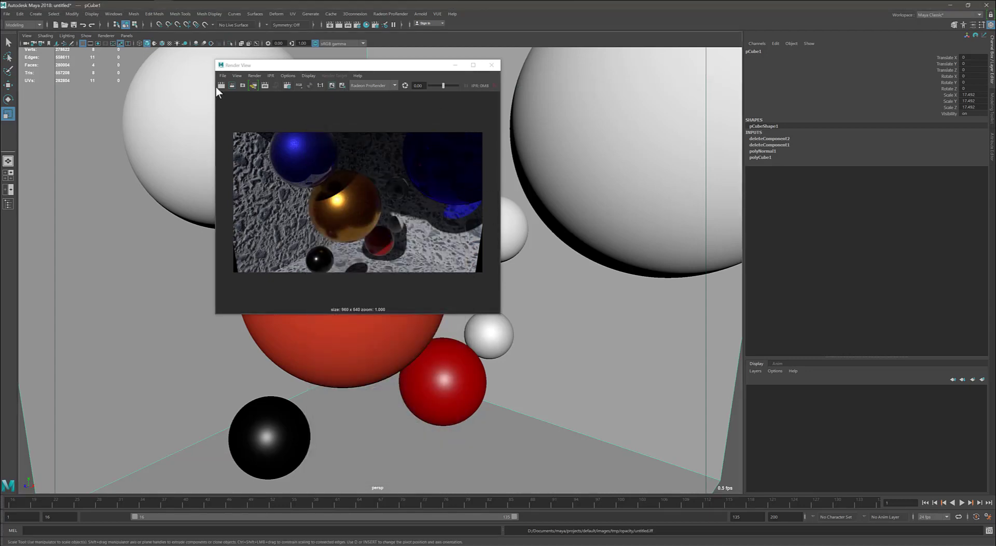
click(220, 86)
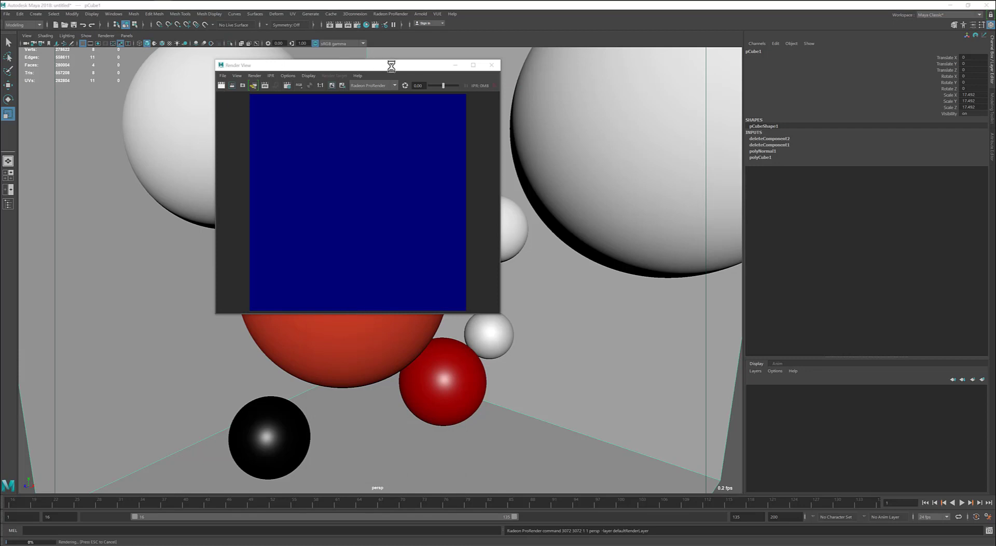
View the render at real size full screen and zoom in around the gold sphere
click(320, 84)
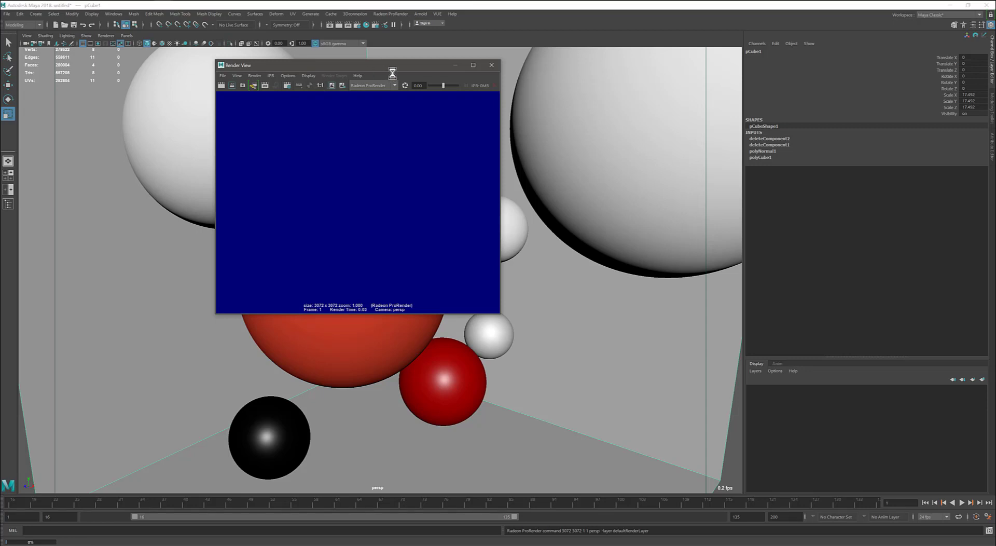
click(473, 65)
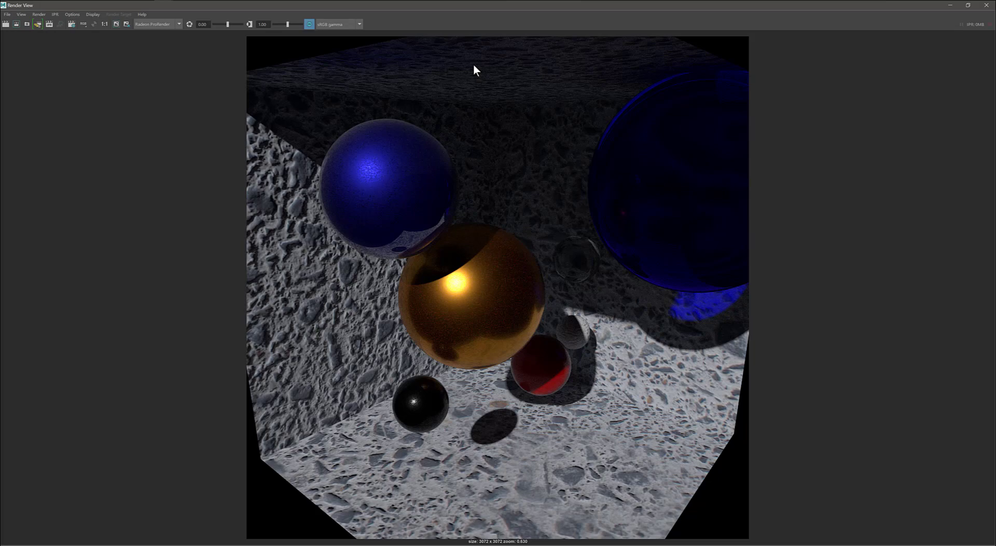
alt+right_drag(480, 315, 844, 411)
alt+right_drag(514, 231, 528, 309)
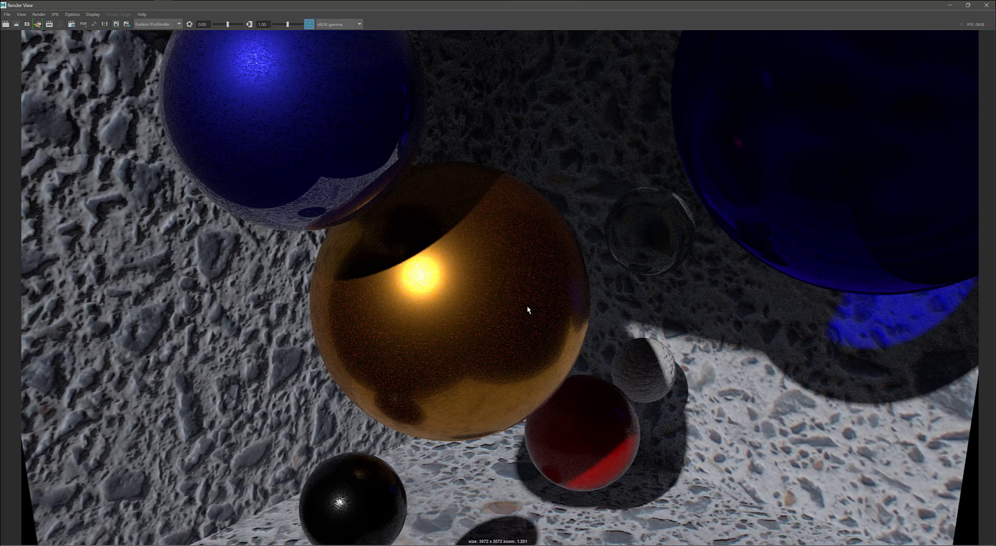
Close Render View and select the top-left white sphere (pSphere2)
click(986, 5)
click(180, 14)
mouse_move(294, 14)
mouse_move(390, 14)
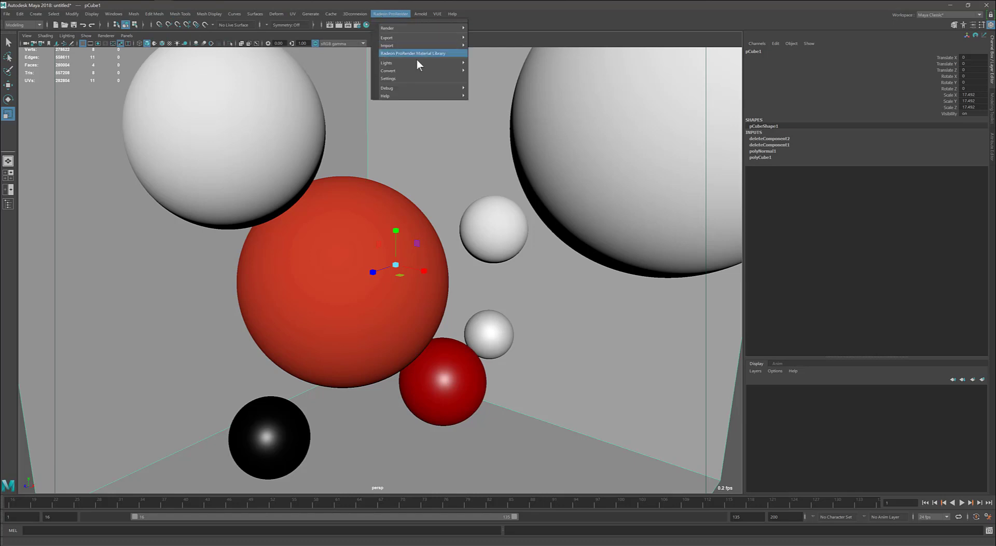
mouse_move(455, 63)
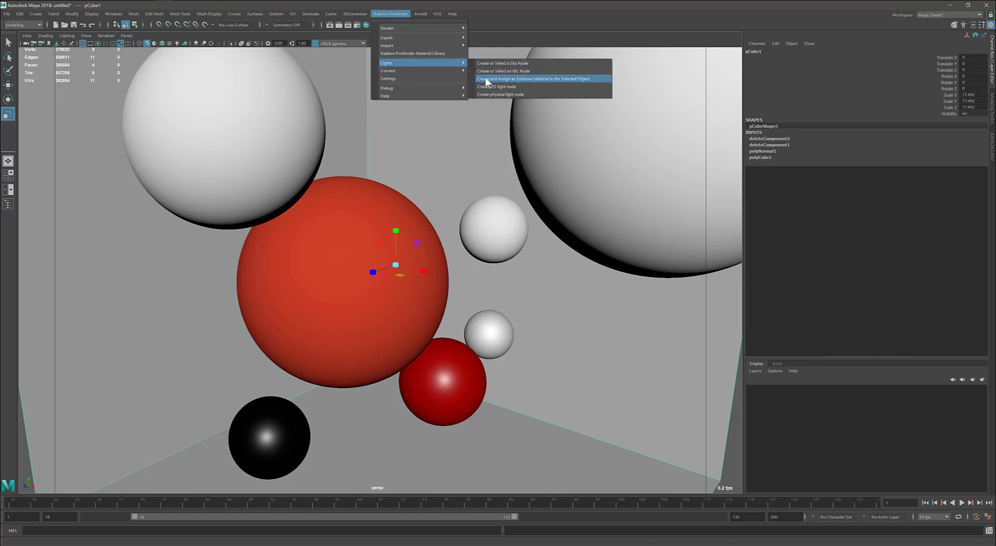
click(487, 223)
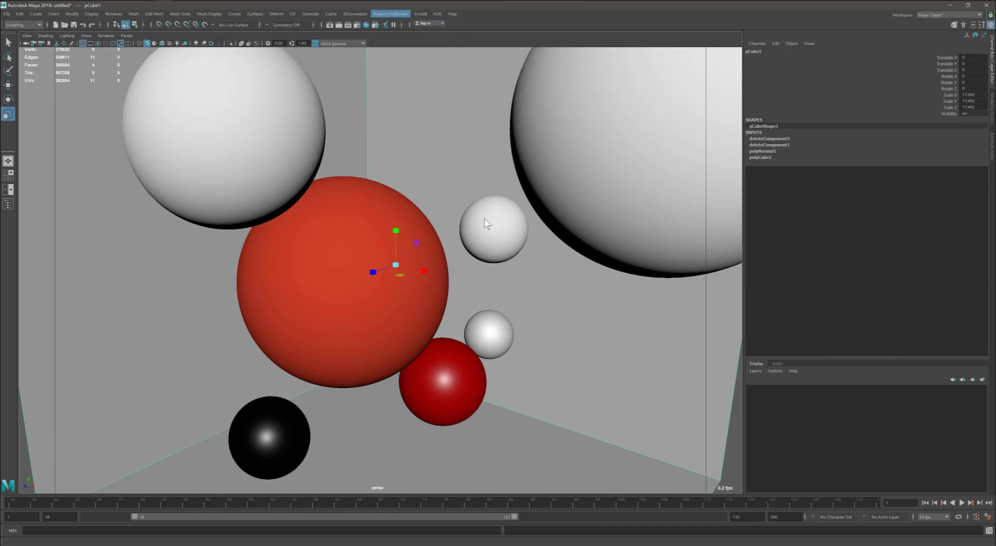
click(272, 170)
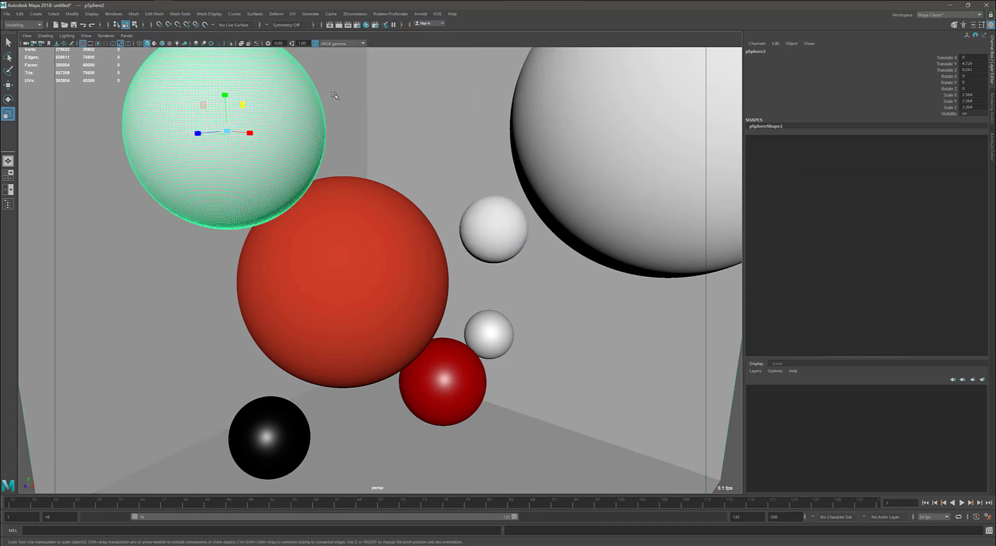
click(383, 14)
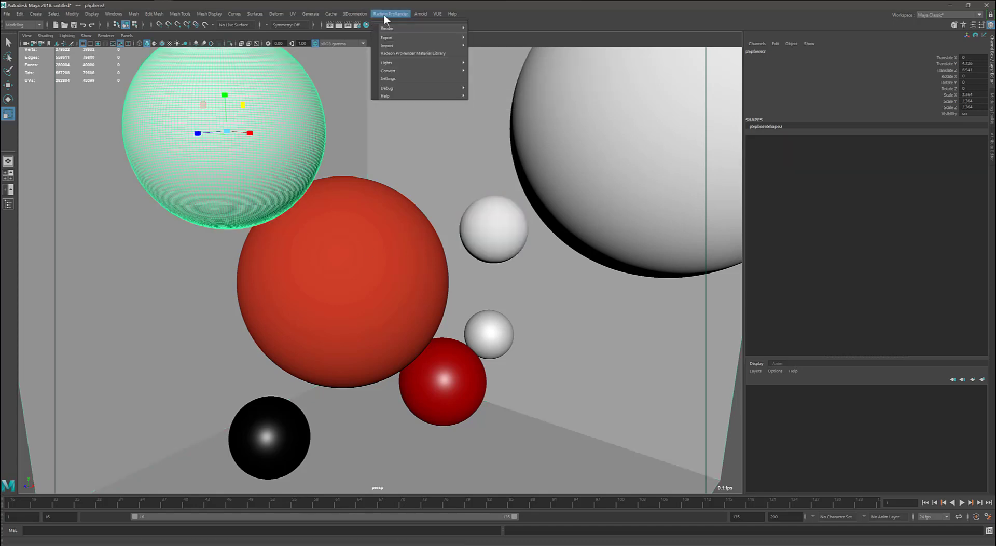
click(424, 52)
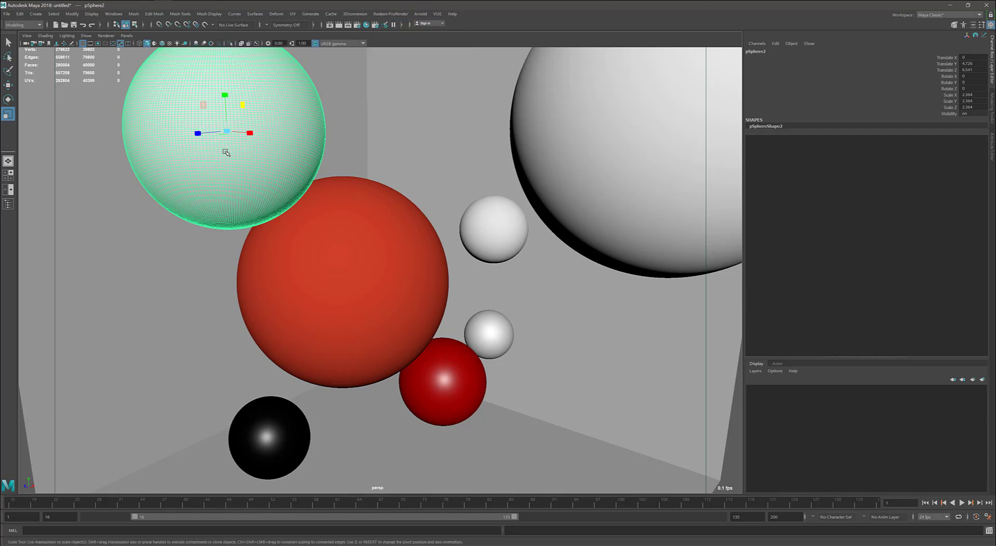
Duplicate it as pSphere8, scale it to 0.833, and place it near the floor before the dark red sphere
key(ctrl+d)
key(w)
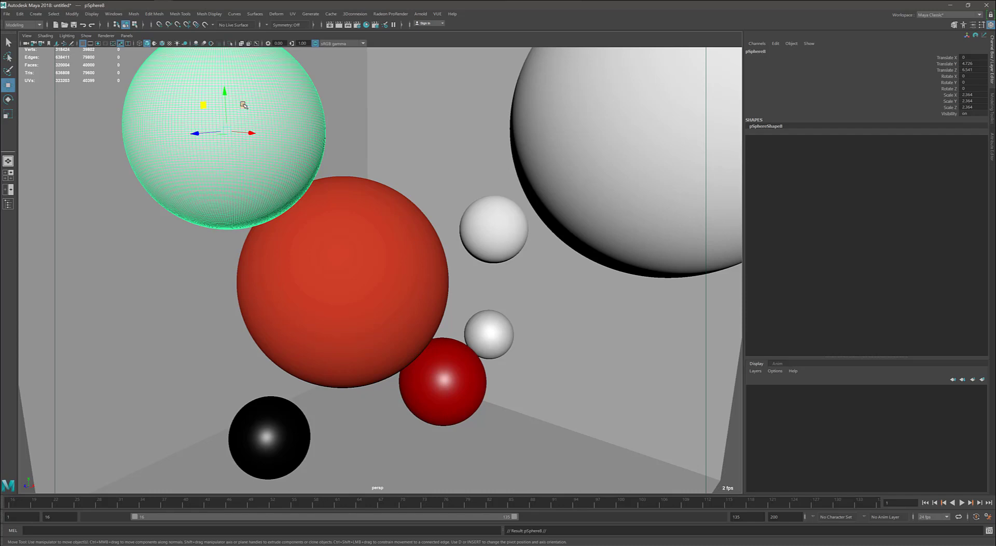
drag(242, 105, 332, 402)
key(r)
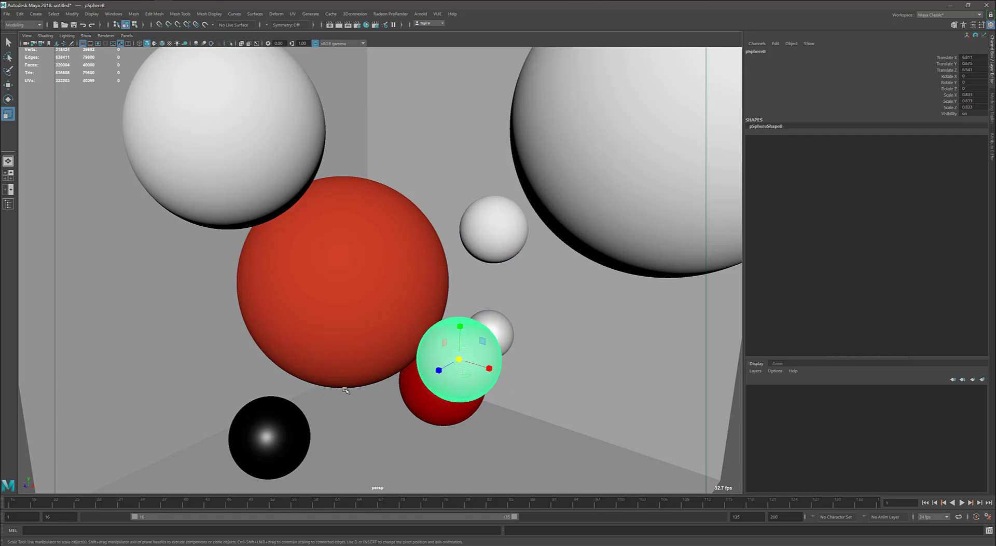
key(w)
drag(464, 376, 441, 429)
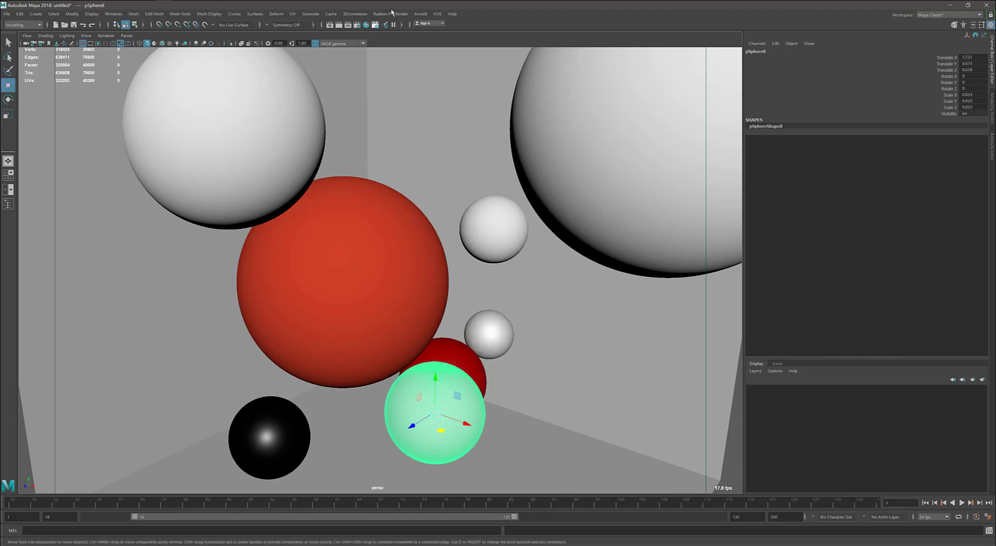
click(390, 14)
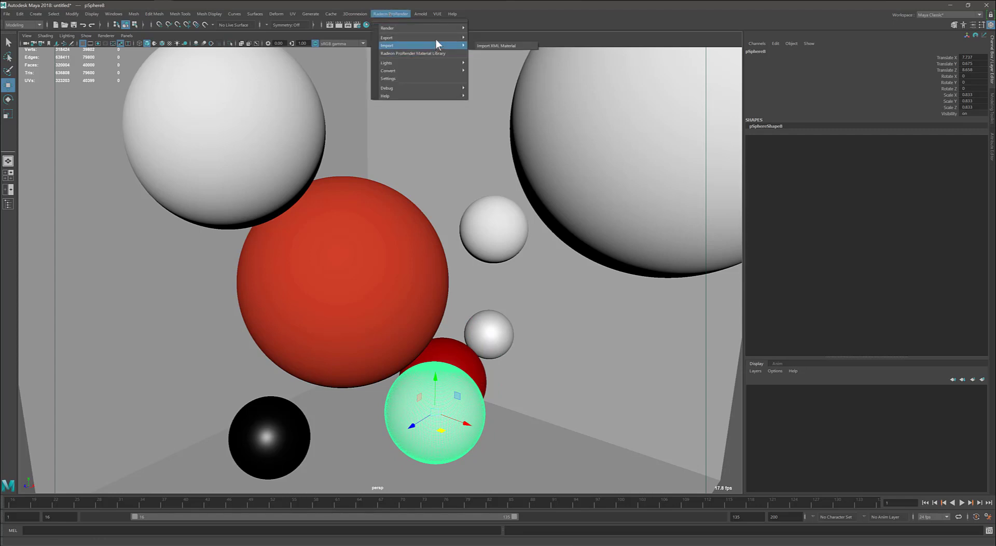
mouse_move(447, 62)
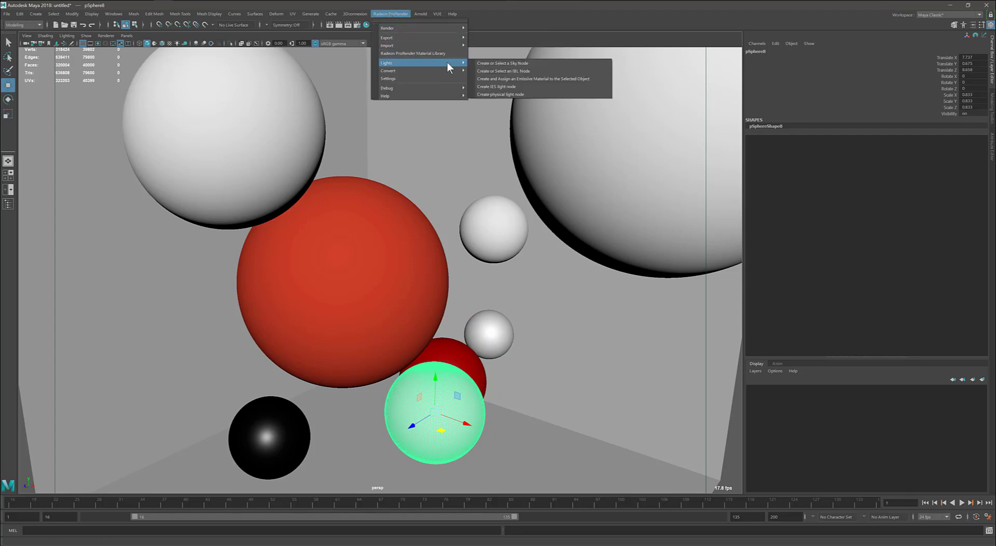
Give the small copy an emissive RPR material and reselect the lower grey sphere
click(515, 79)
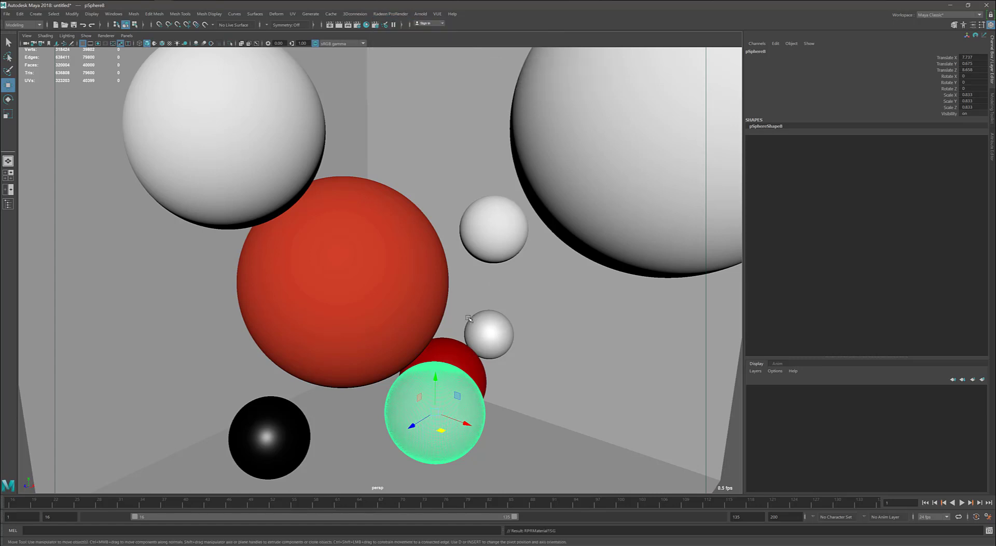
click(524, 423)
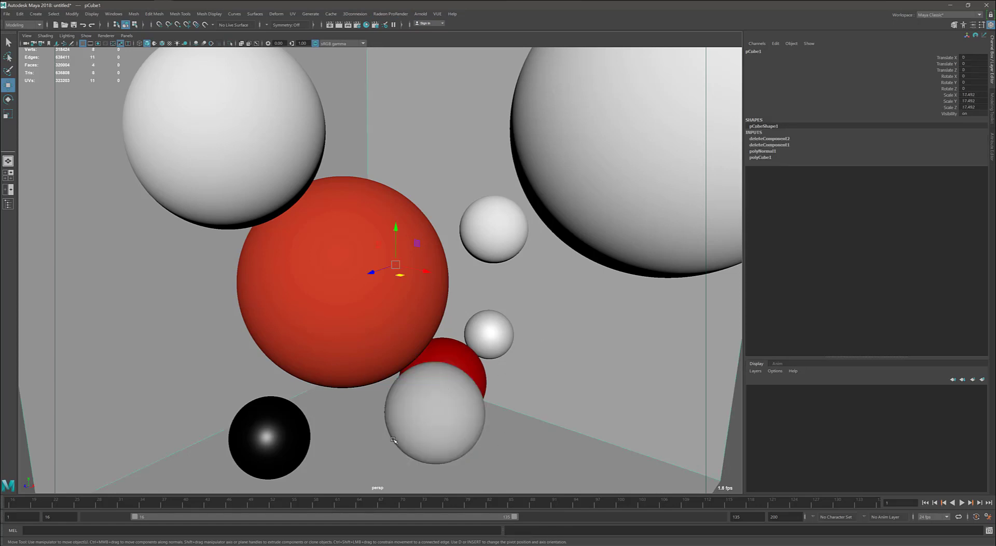
click(452, 399)
scroll(440, 399, down, 3)
scroll(440, 399, up, 5)
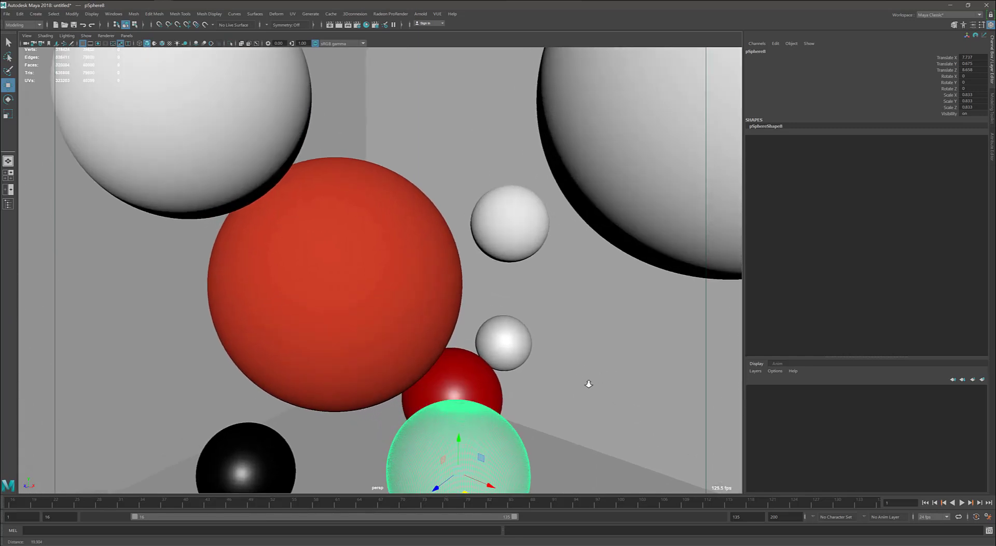
scroll(589, 384, down, 2)
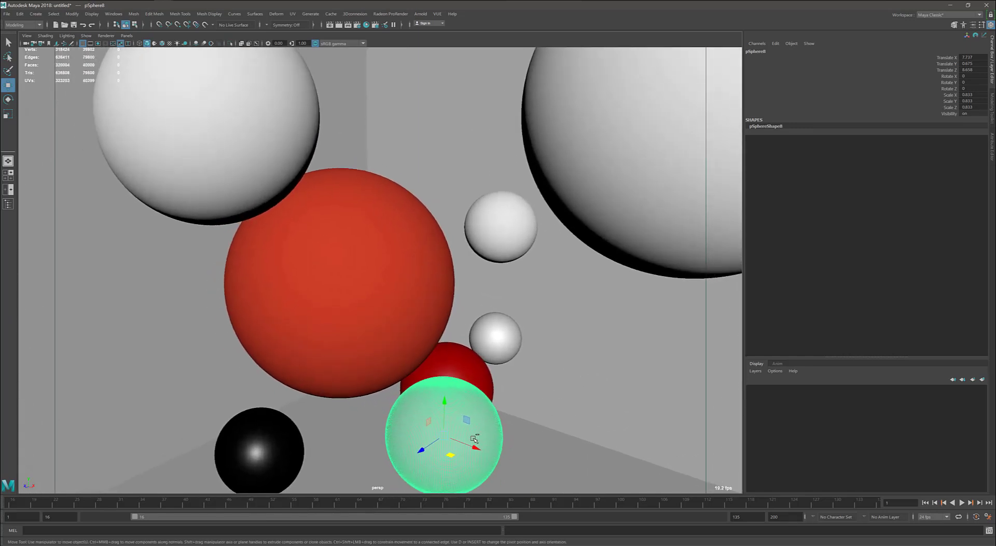
Set RPRMaterial1's emissive colour to yellow from Color History
key(ctrl+a)
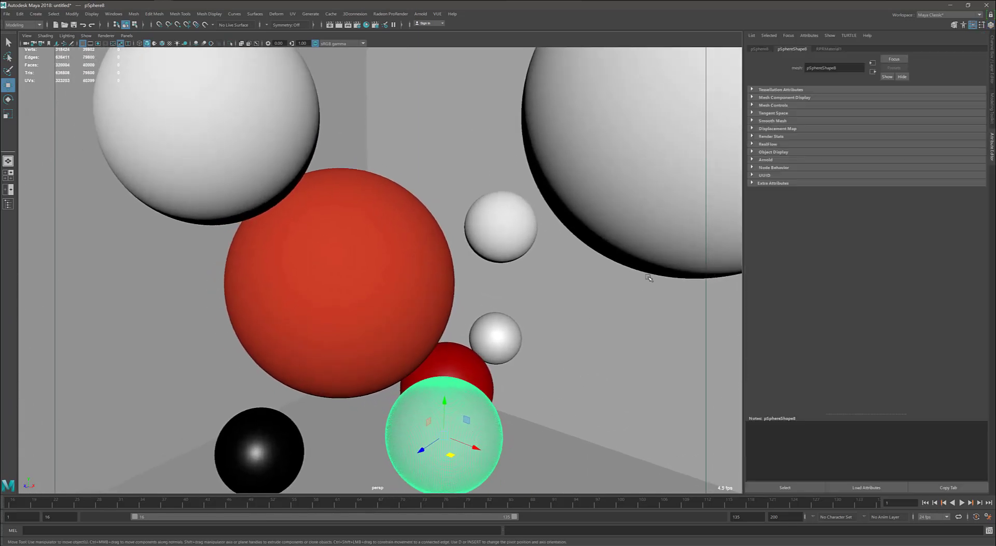
click(829, 49)
scroll(470, 356, up, 1)
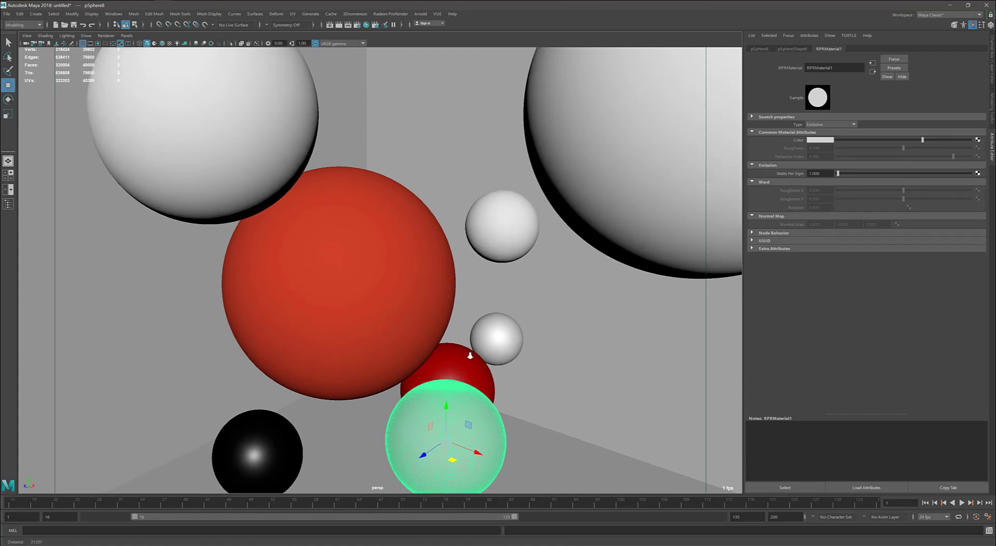
scroll(470, 355, down, 3)
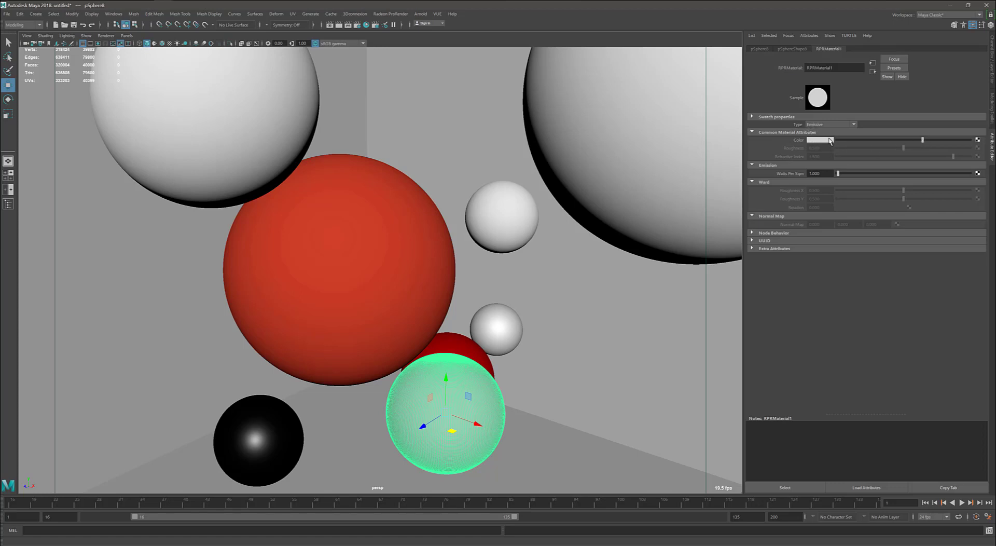
click(829, 140)
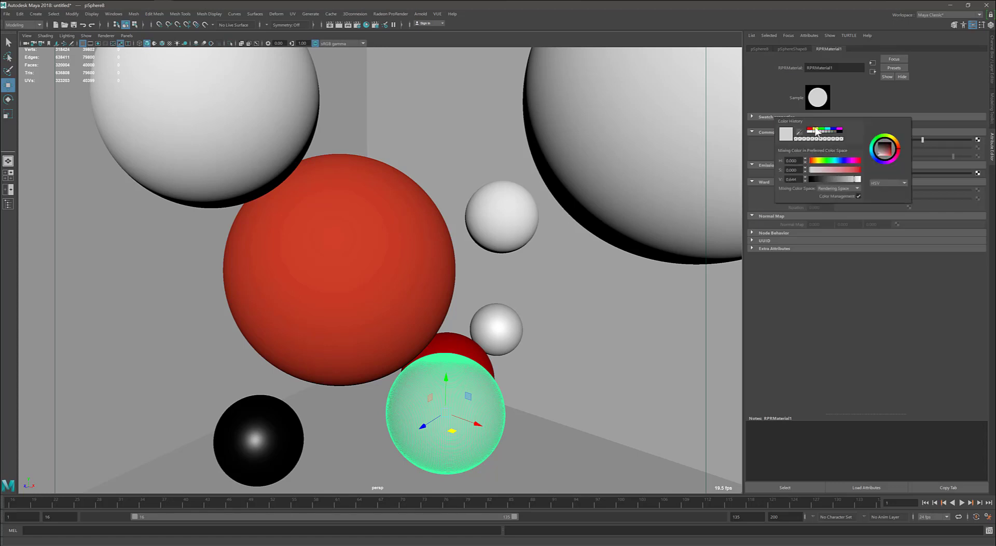
click(816, 130)
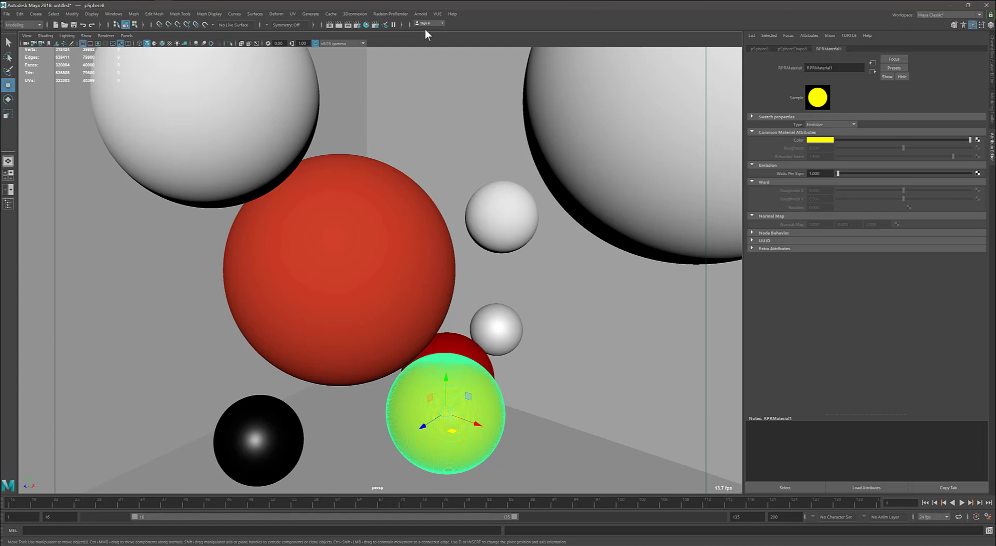
Render the current frame with Radeon ProRender to see the yellow sphere glowing against black
click(375, 14)
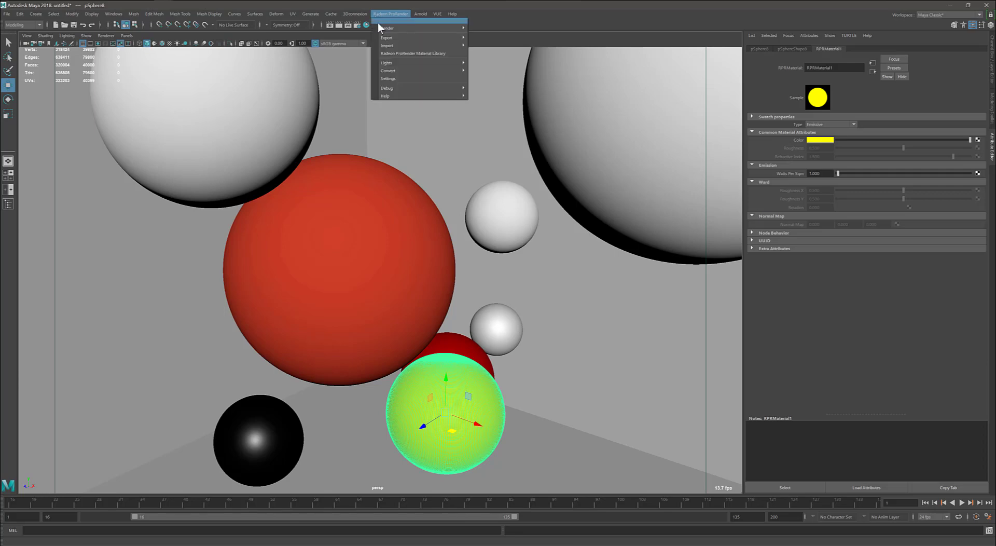
mouse_move(379, 27)
click(487, 30)
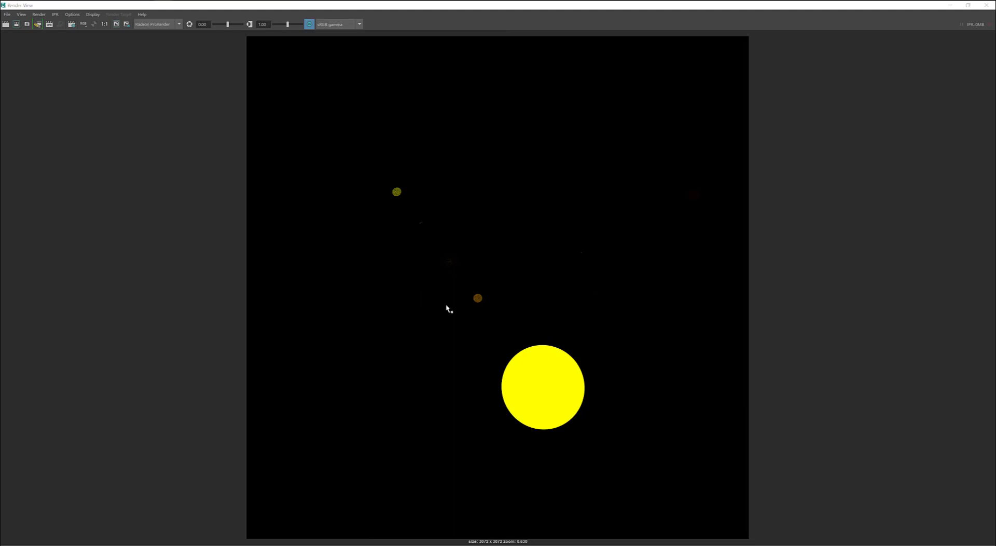
Close Render View, set the emission to 20 watts per square metre, and render again
click(986, 5)
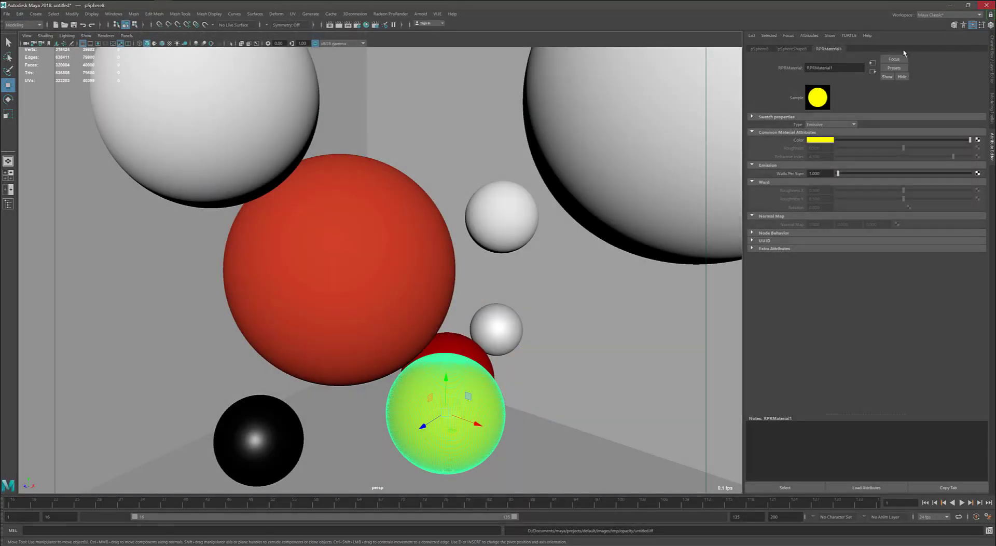
click(819, 173)
text(20)
key(Return)
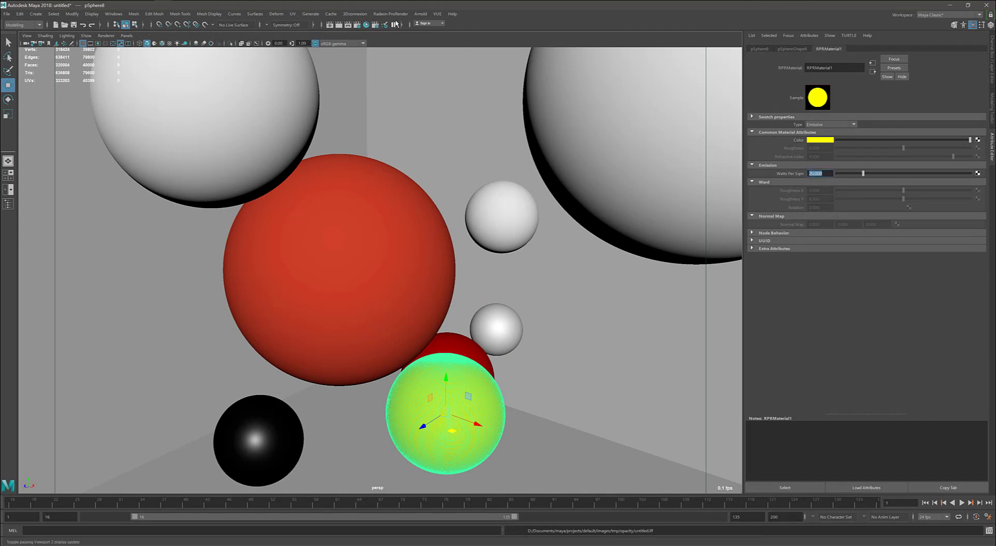
click(337, 26)
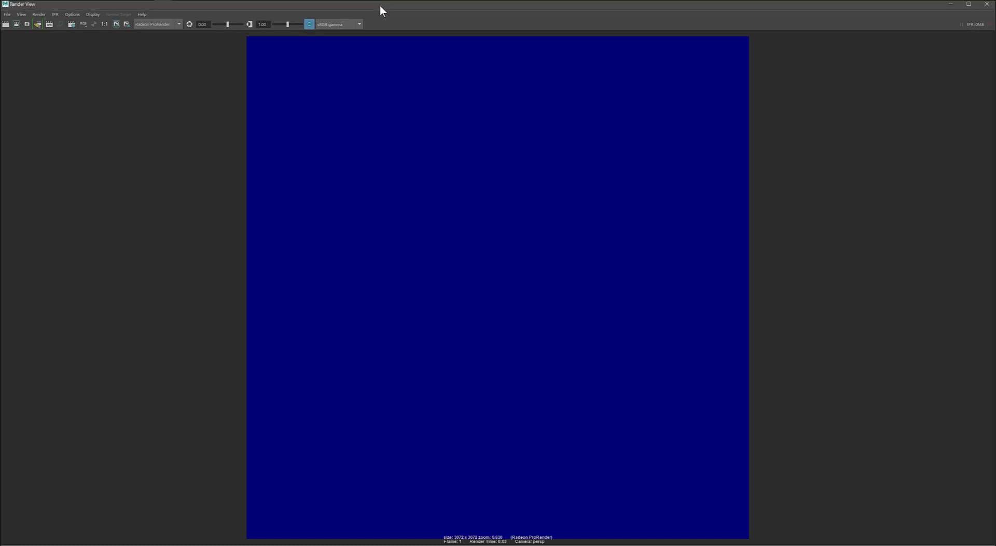
Inspect the 20 W/m² render full screen, then move the render window aside
click(968, 4)
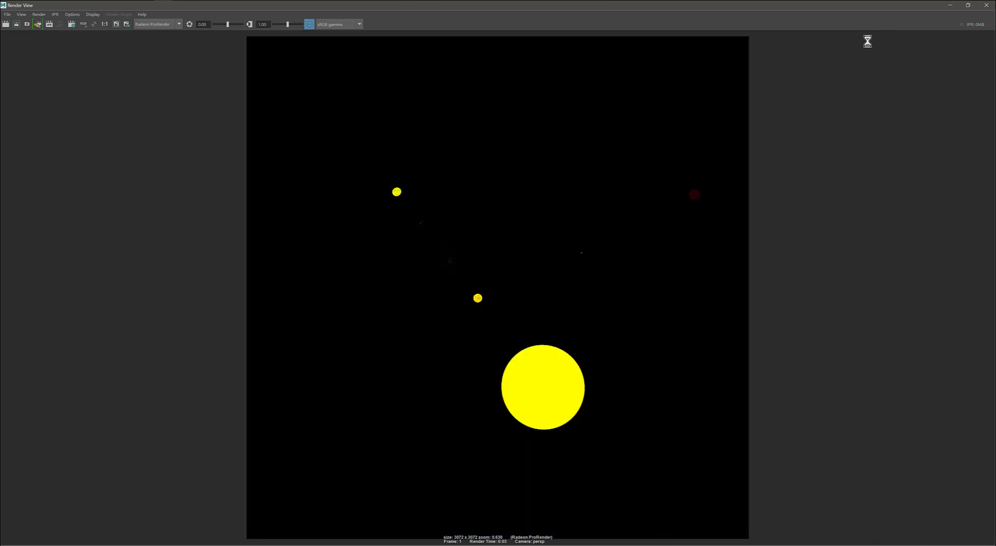
click(966, 7)
drag(913, 7, 824, 61)
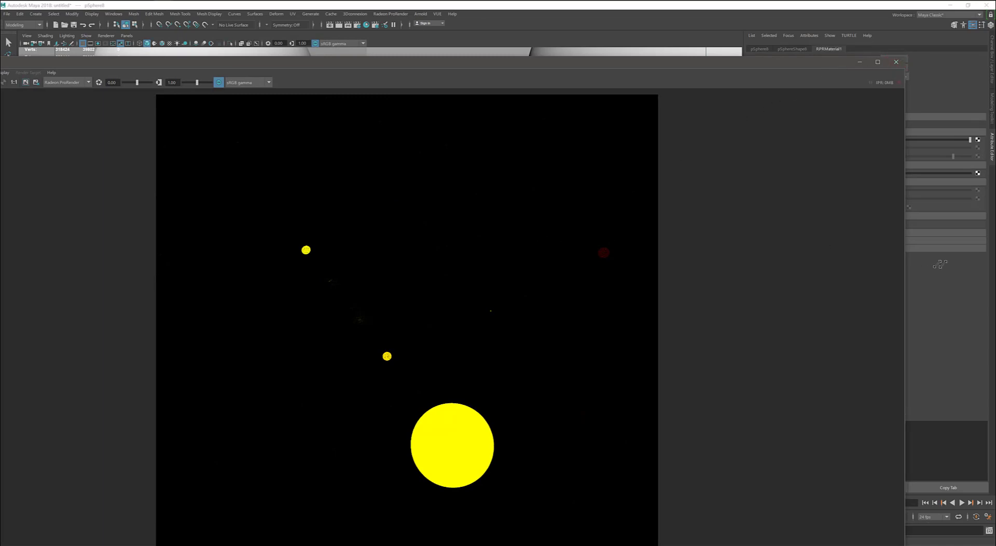
drag(782, 63, 415, 244)
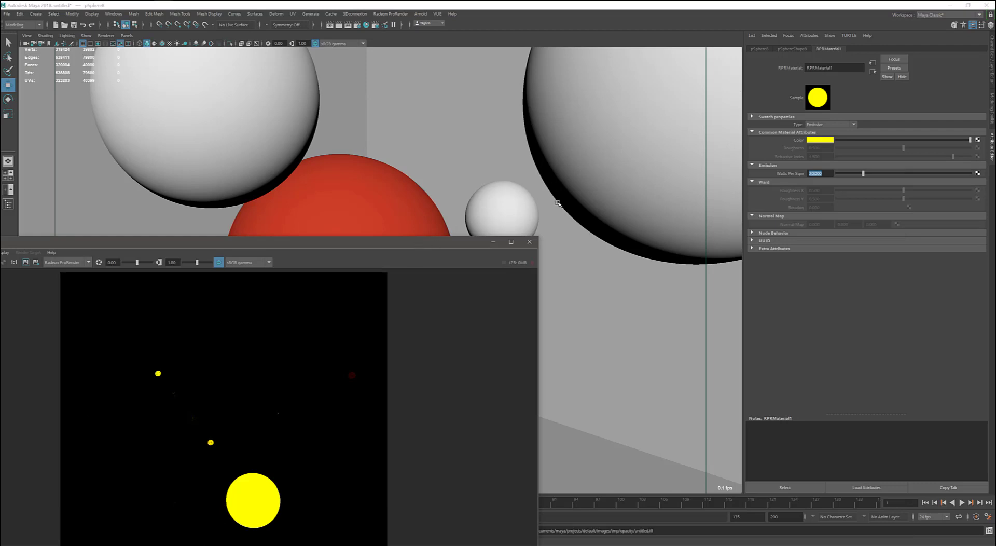
drag(458, 245, 565, 151)
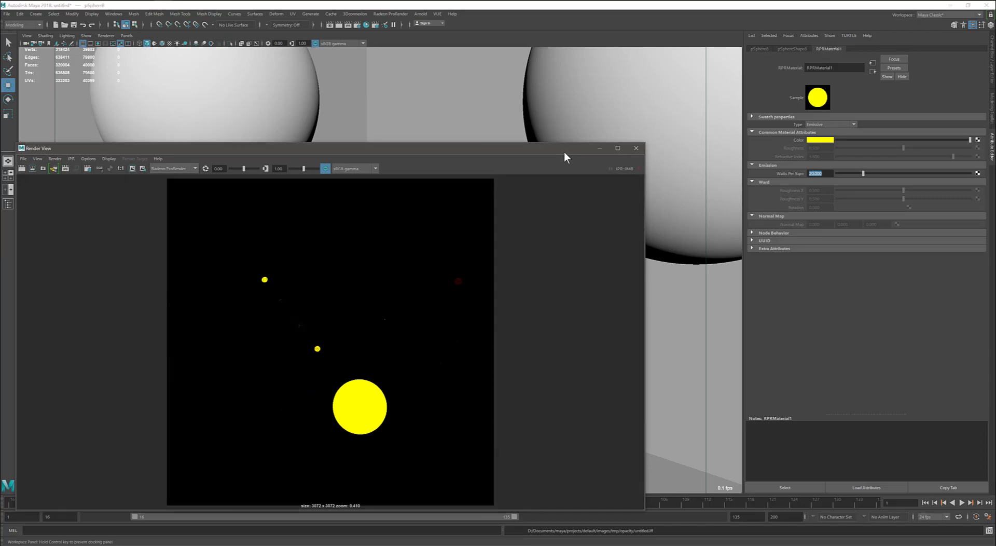
Try 2000 W/m² with a fresh render, then settle the emission at 10
click(827, 175)
text(2000)
key(Return)
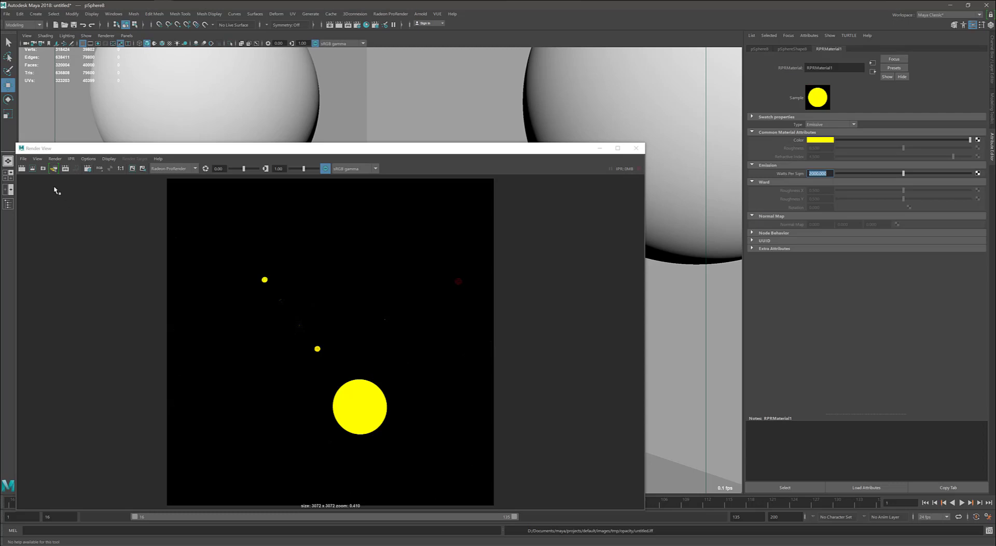
click(23, 169)
text(10)
key(Return)
Minimise the render window and create a Radeon ProRender sky node (RPRSky)
click(599, 148)
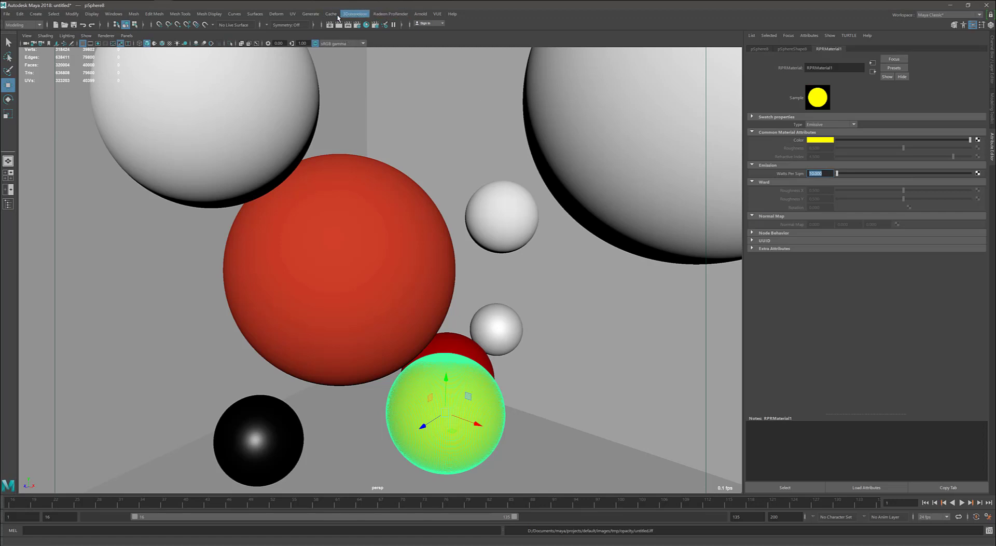
click(399, 16)
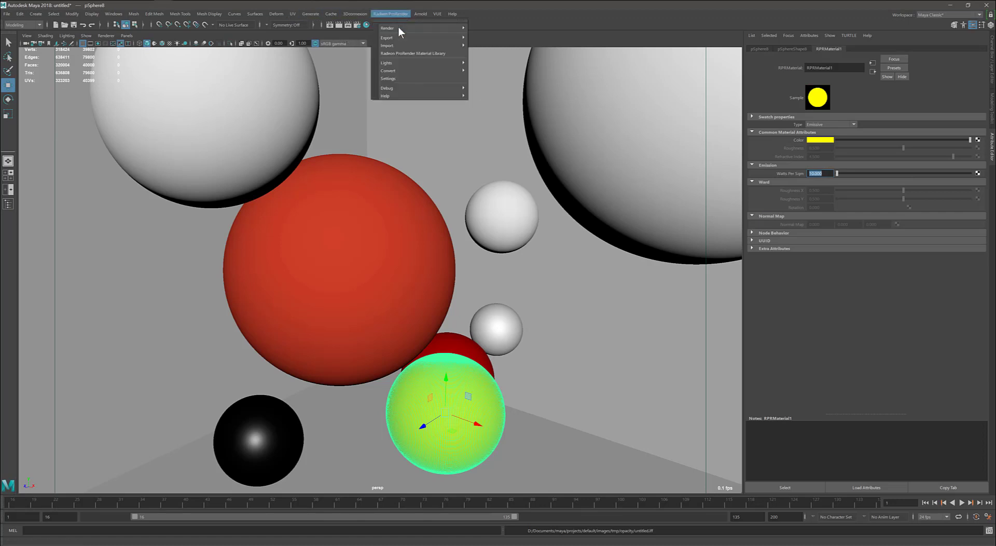
mouse_move(418, 63)
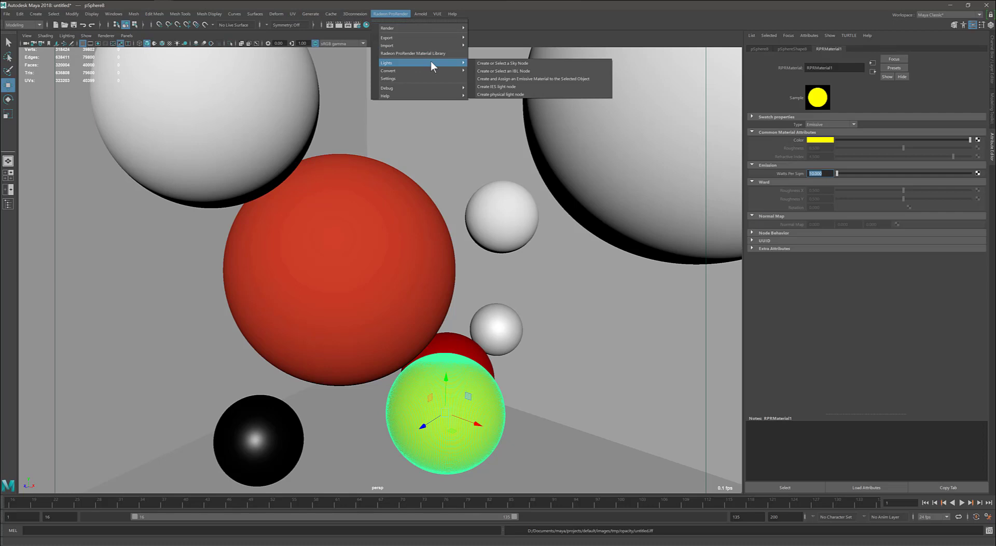
click(509, 62)
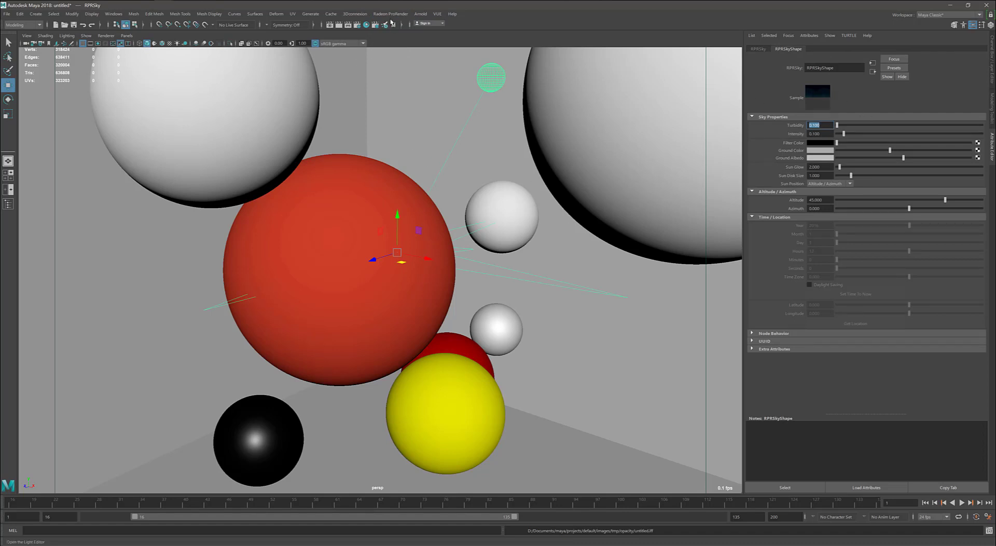
Render the sky-lit room and reposition the Render View to inspect the dim result
click(330, 24)
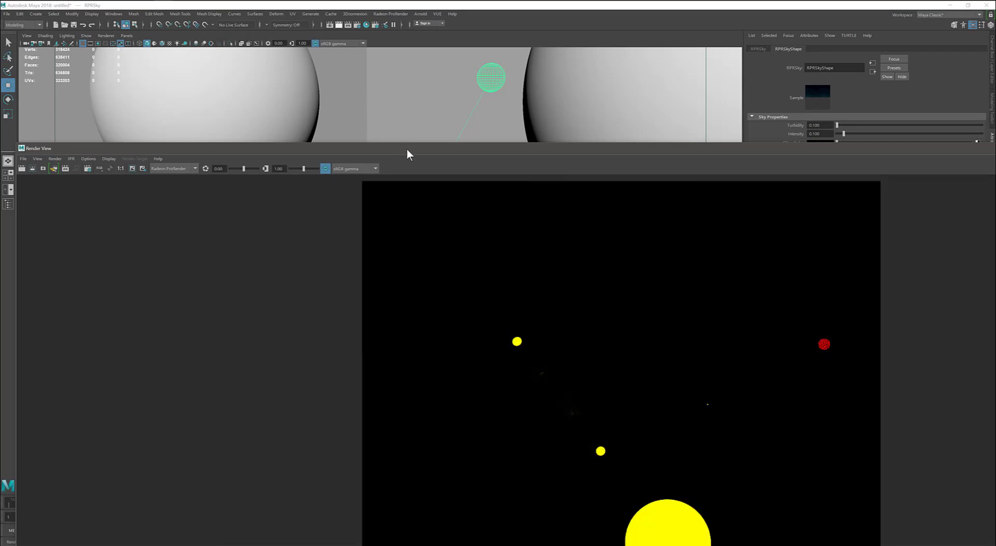
drag(407, 150, 387, 85)
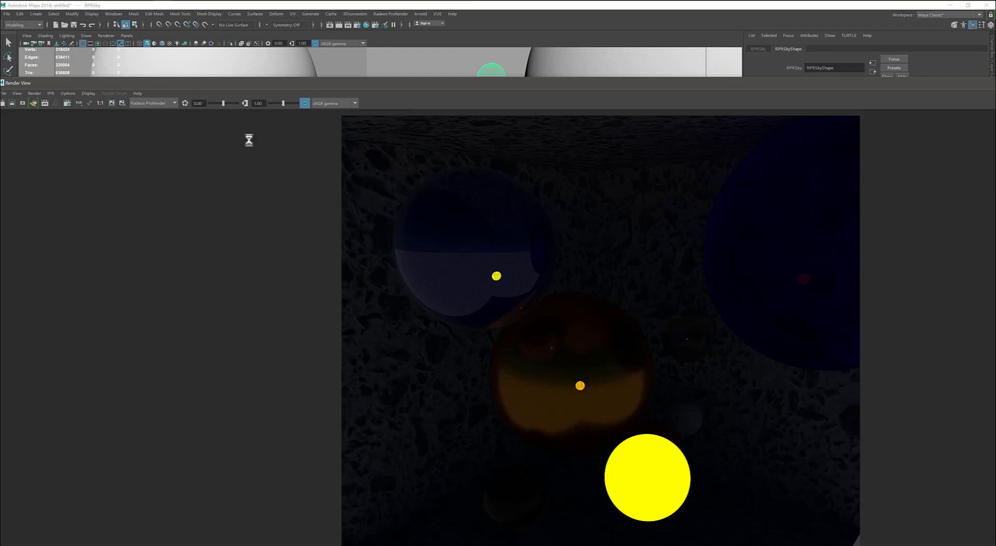
drag(486, 86, 489, 62)
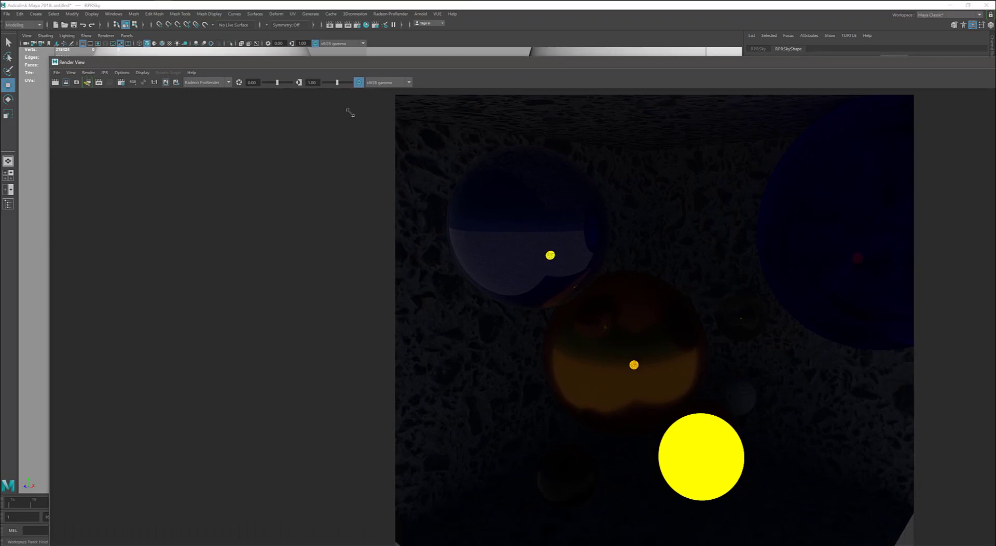
drag(350, 112, 339, 111)
drag(408, 110, 123, 47)
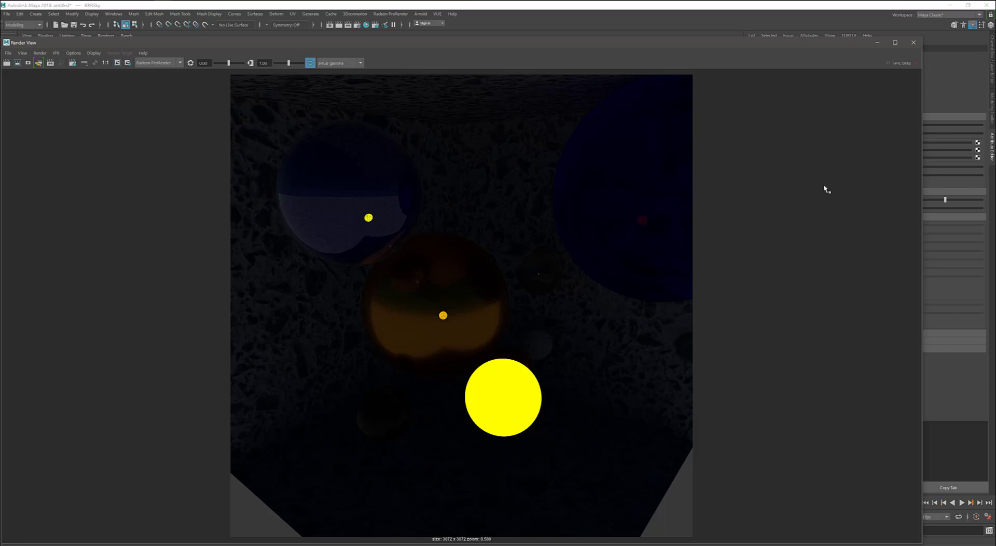
Raise the RPRSky intensity from 0.100 to 0.800
click(877, 43)
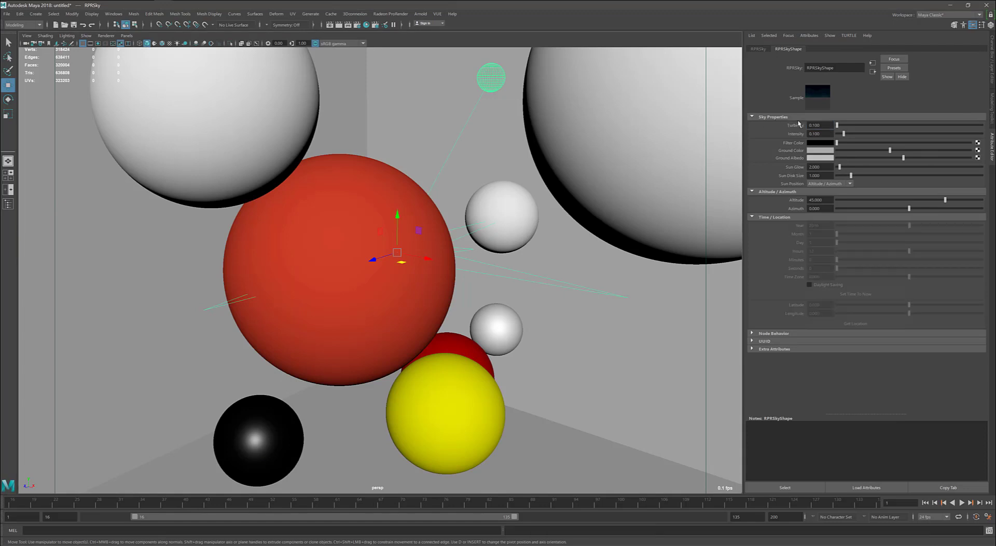
click(826, 134)
drag(826, 134, 814, 138)
text(8)
key(Return)
scroll(417, 190, up, 3)
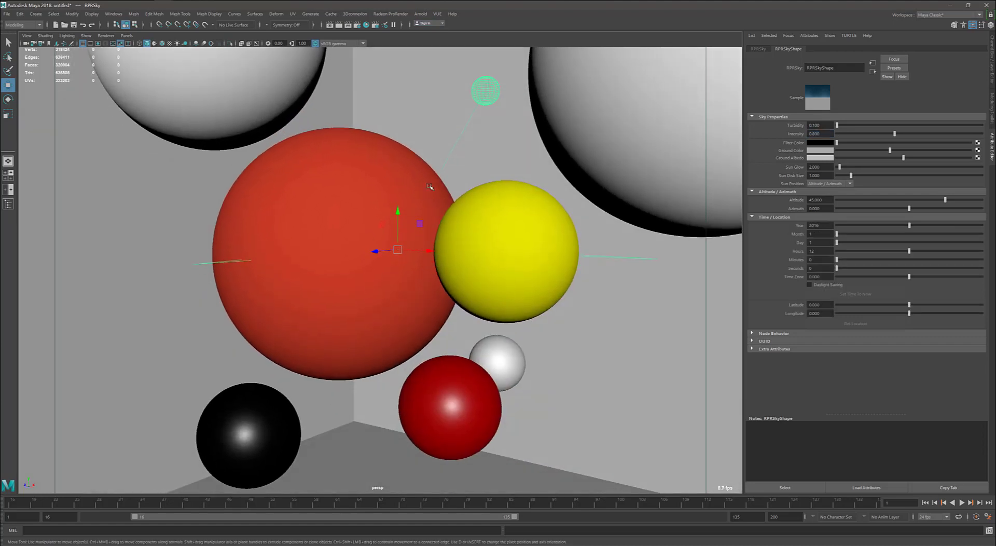
scroll(423, 186, up, 1)
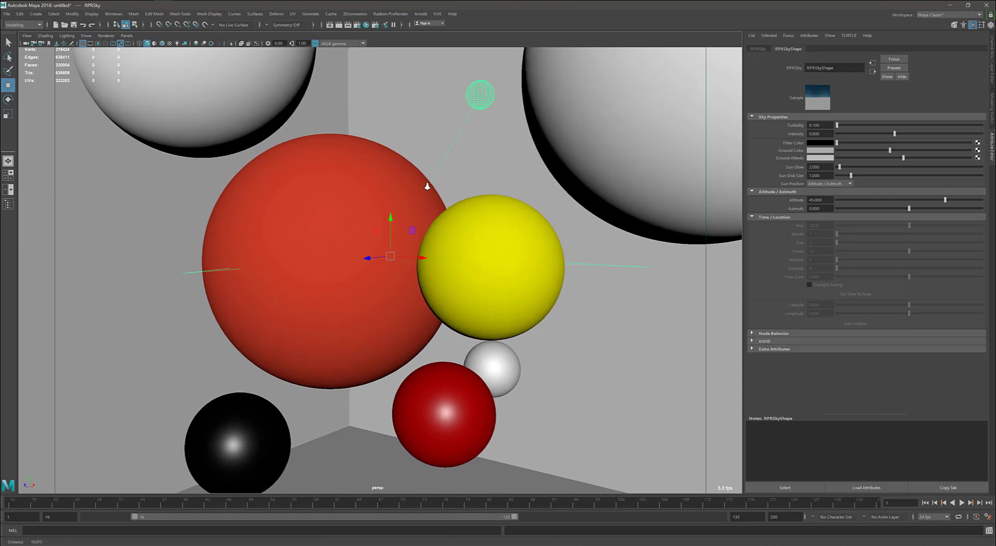
Turn on the Resolution Gate and Safe Title guides in the viewport
click(27, 36)
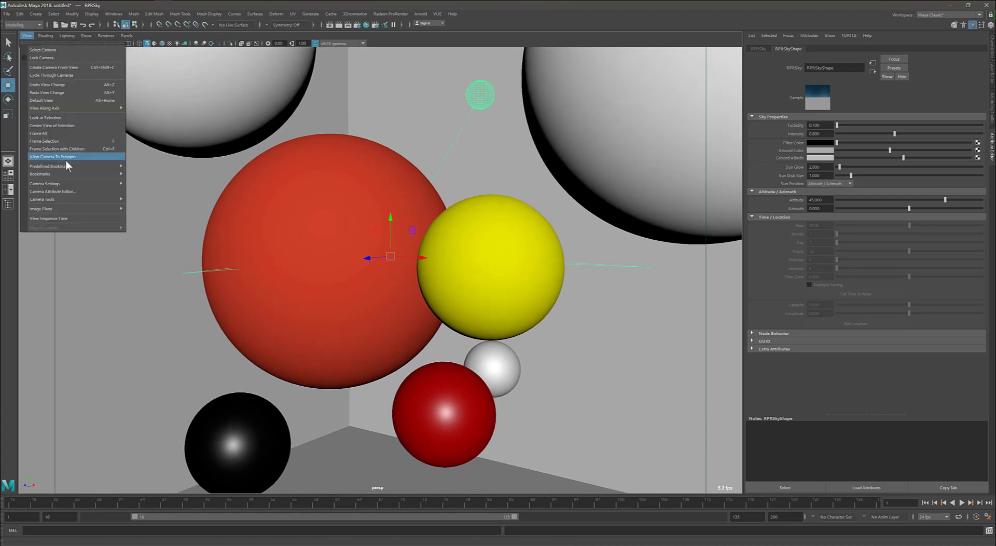
mouse_move(80, 182)
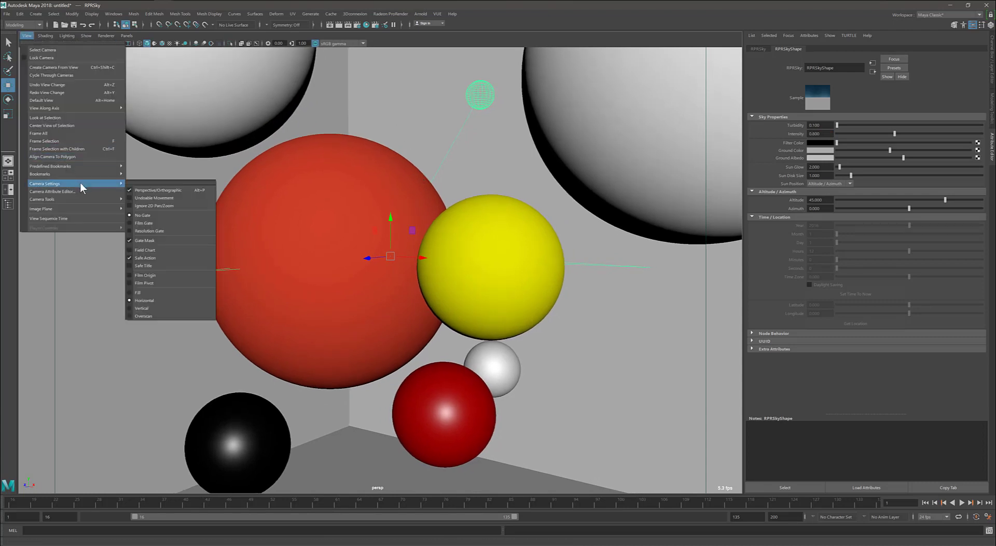
click(163, 228)
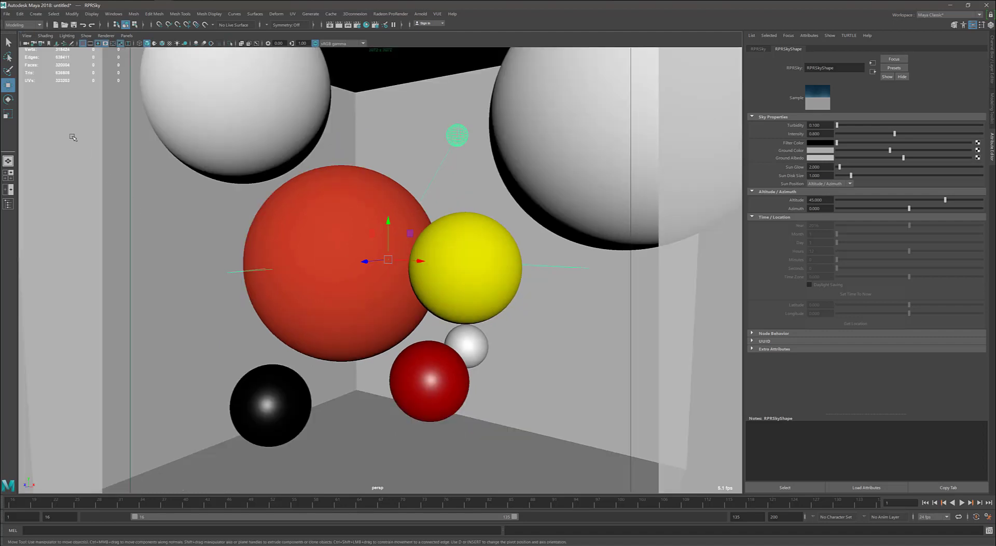
click(27, 35)
mouse_move(99, 182)
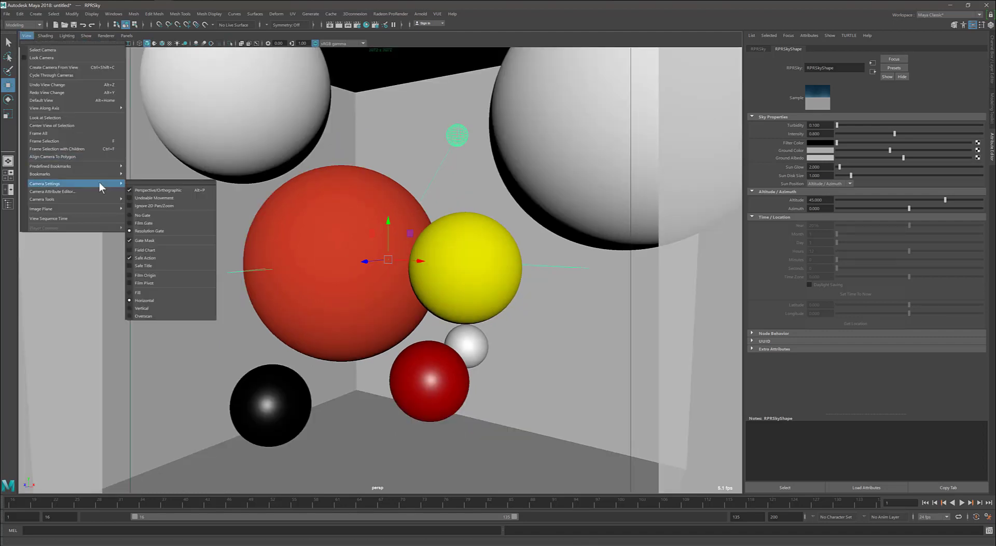
click(164, 264)
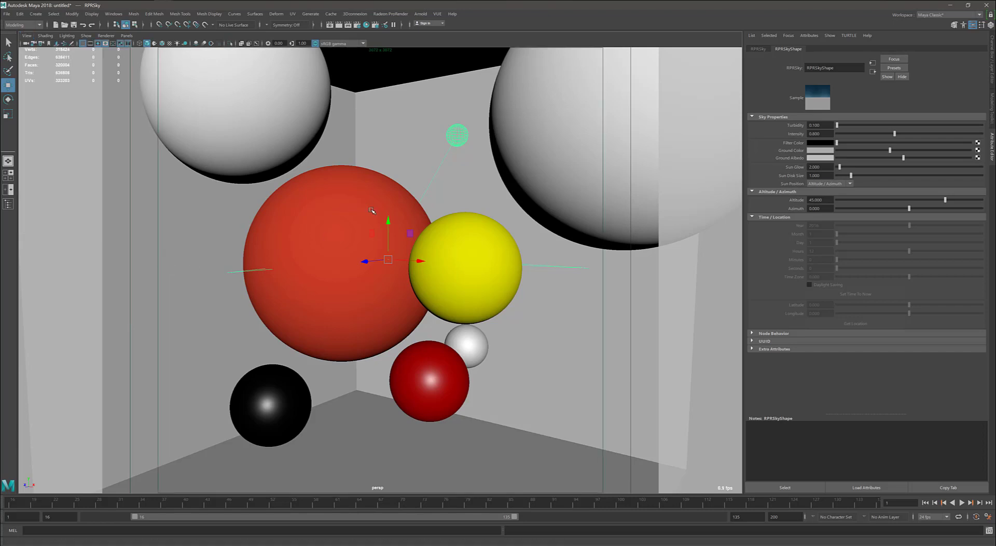
Scale the room cube pCube1 up uniformly and move it left along X
alt+right_drag(369, 209, 329, 213)
alt+drag(328, 213, 351, 212)
click(394, 166)
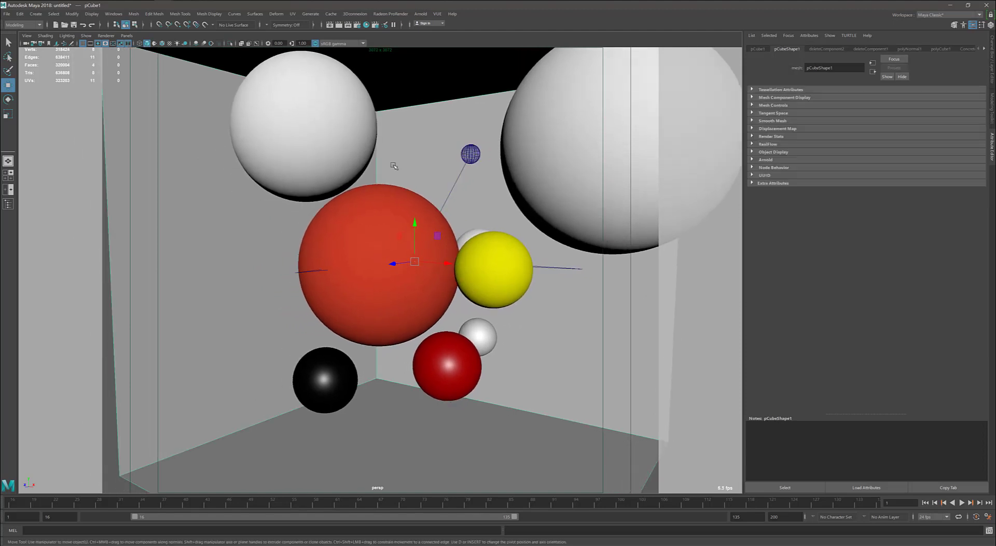
key(r)
drag(415, 262, 433, 308)
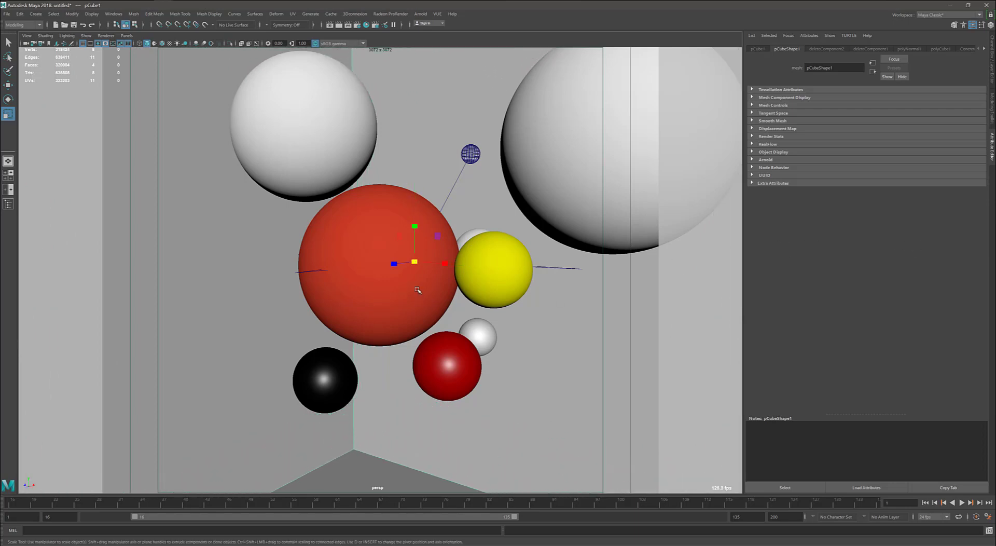
key(w)
drag(446, 263, 441, 244)
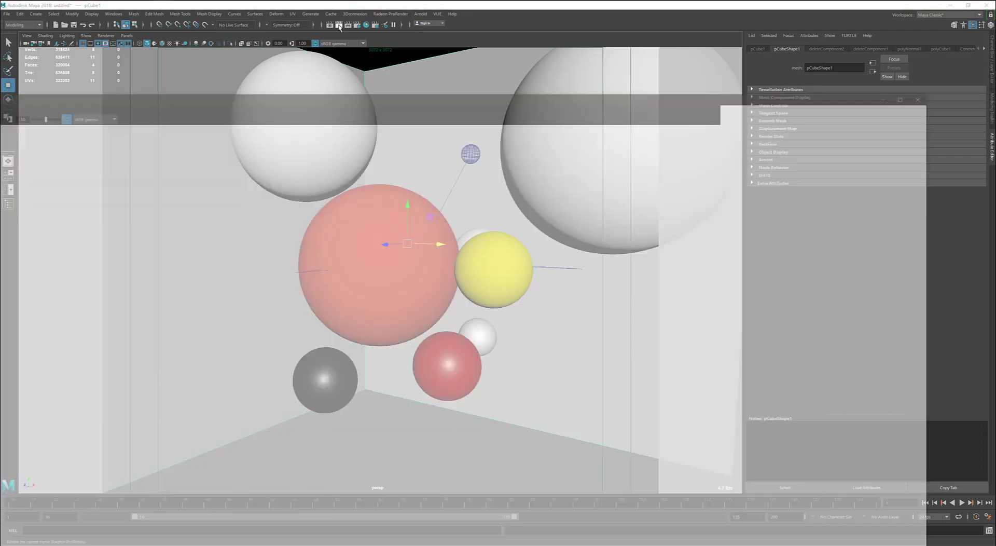
Render the sphere room at 3072×3072 with Radeon ProRender, inspect it maximized, then close Render View
click(339, 25)
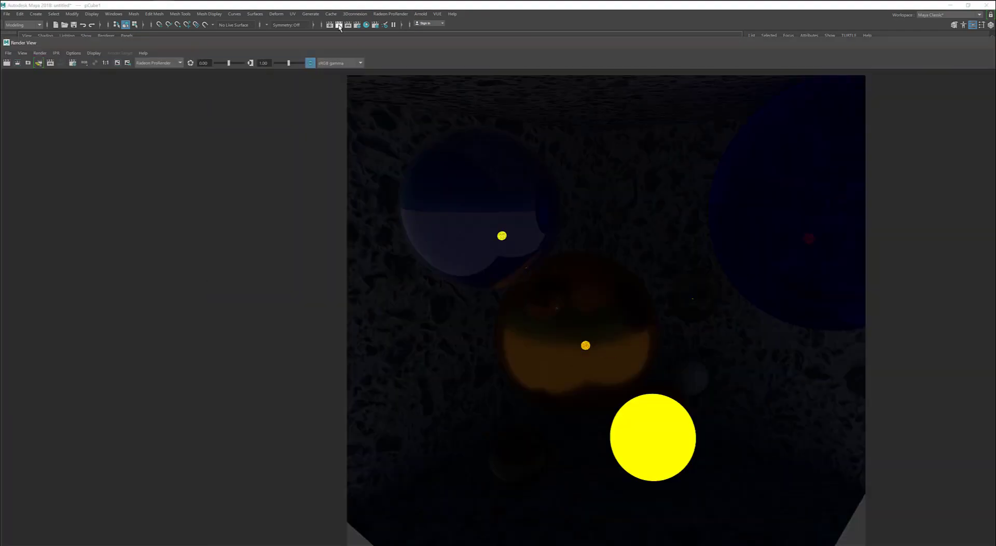
click(340, 24)
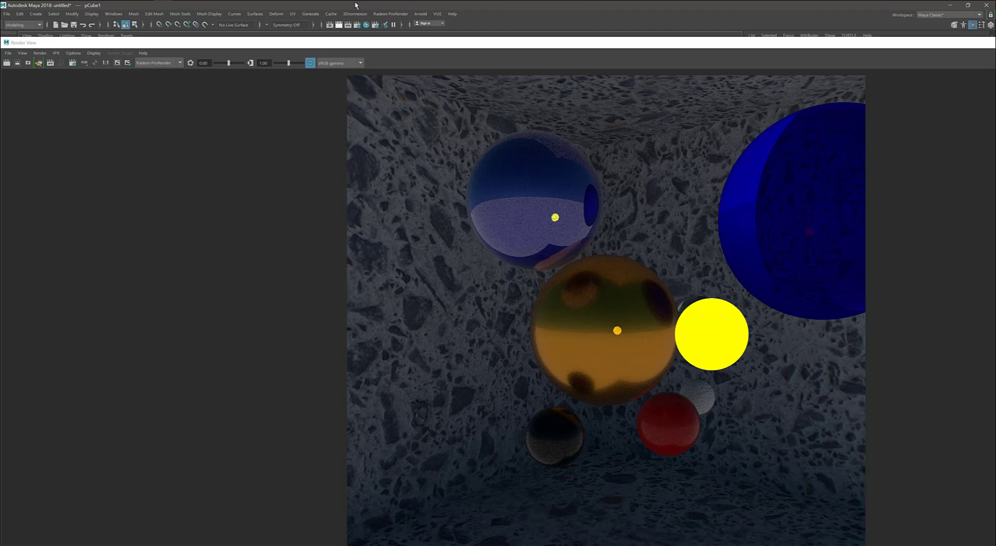
double_click(776, 42)
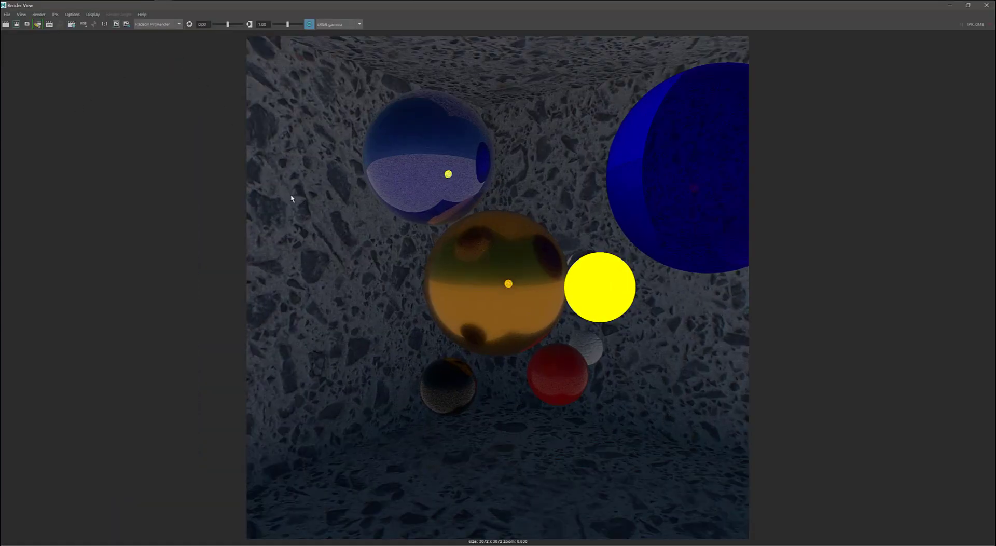
right_click(393, 250)
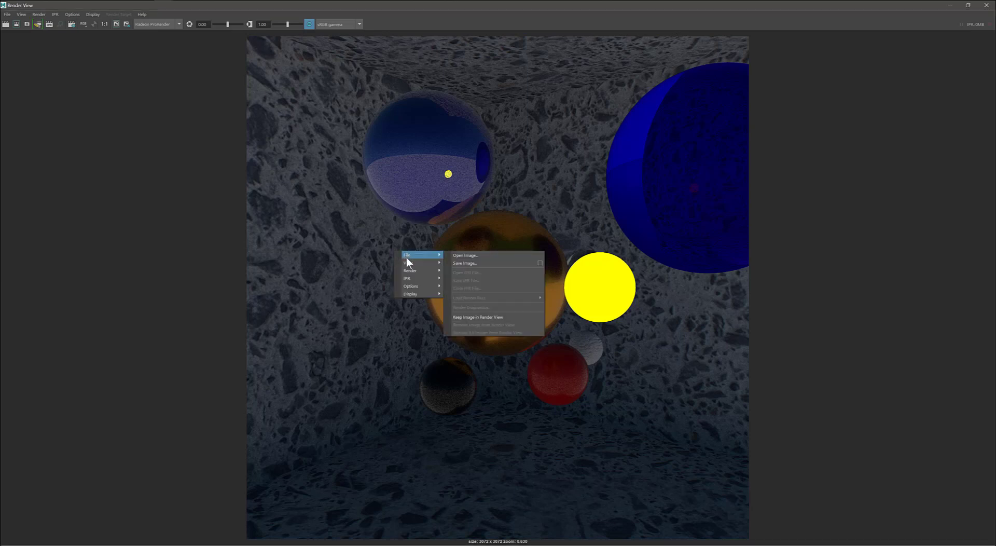
mouse_move(407, 262)
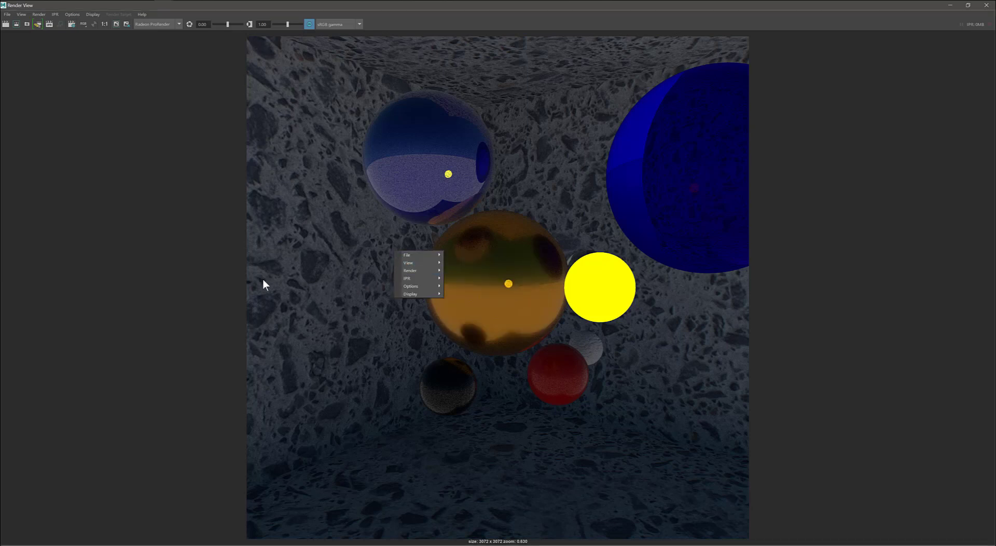
click(200, 269)
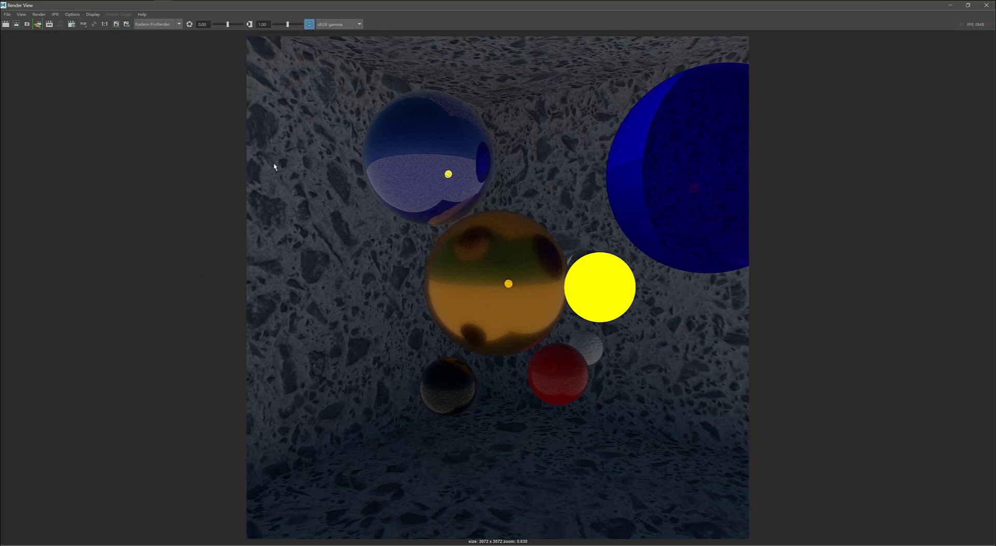
click(950, 4)
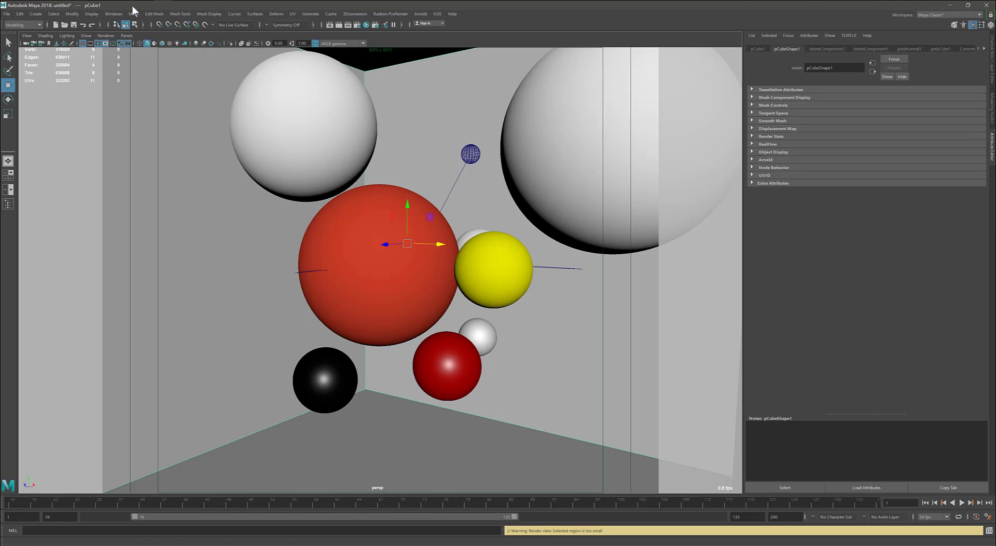
Switch to the AMD contest page in Chrome and scroll through its six-point Submission Requirements
mouse_move(133, 10)
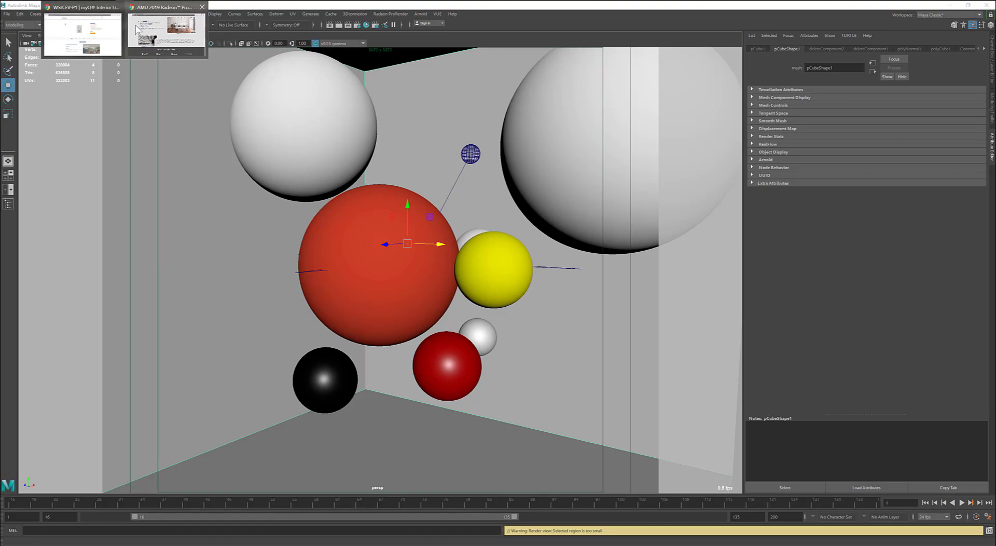
click(136, 26)
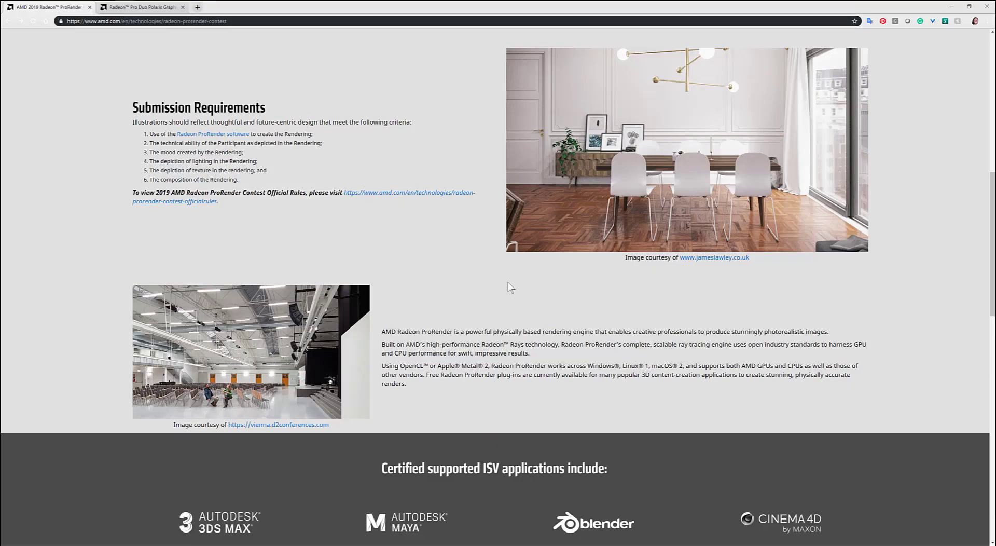
scroll(470, 242, up, 1)
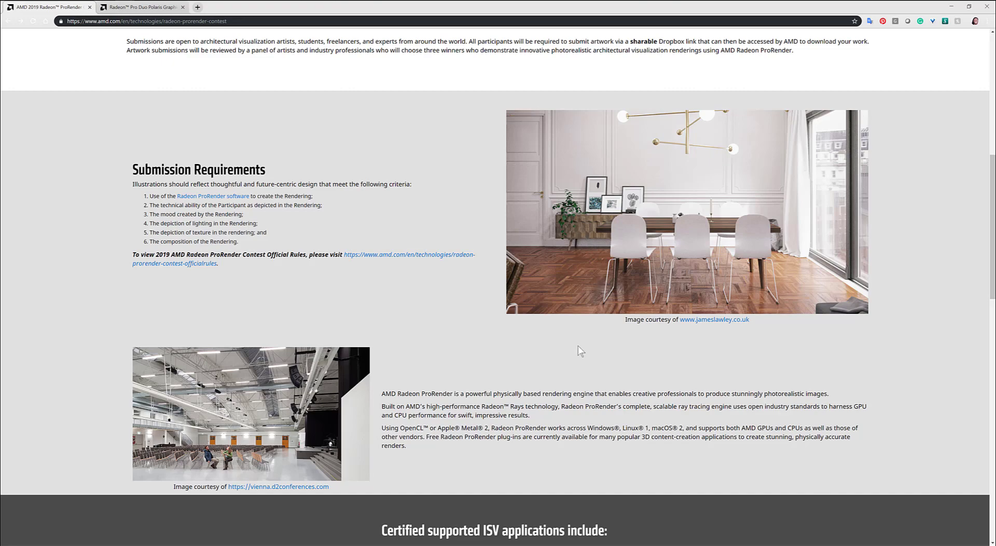
scroll(570, 289, up, 5)
scroll(530, 218, up, 3)
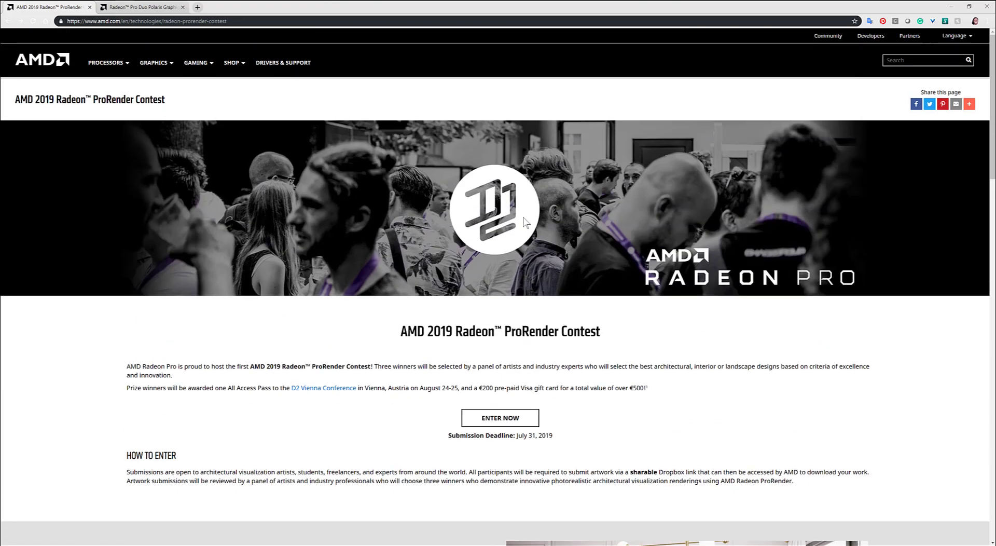
scroll(535, 358, down, 3)
scroll(534, 369, down, 4)
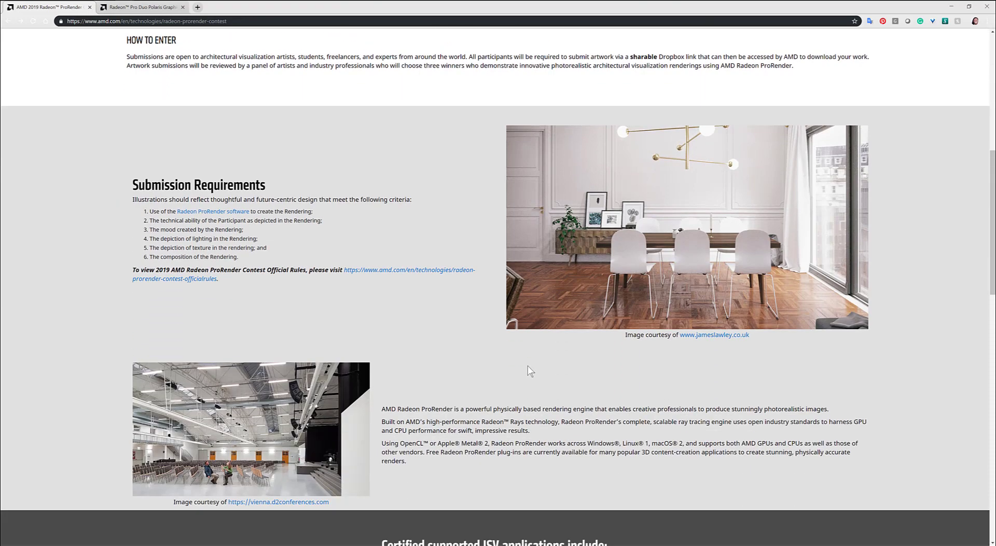
scroll(519, 368, down, 1)
scroll(516, 398, down, 5)
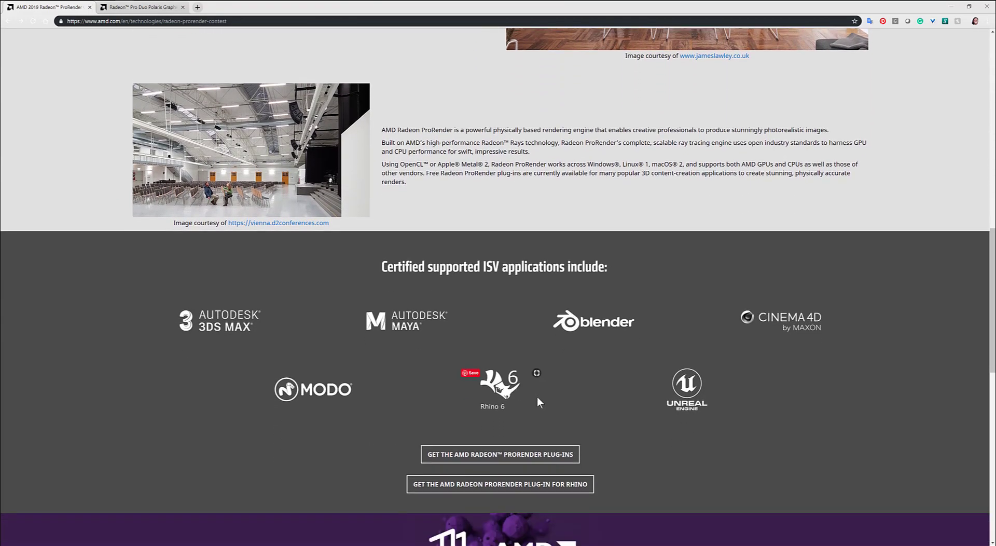
scroll(517, 350, up, 5)
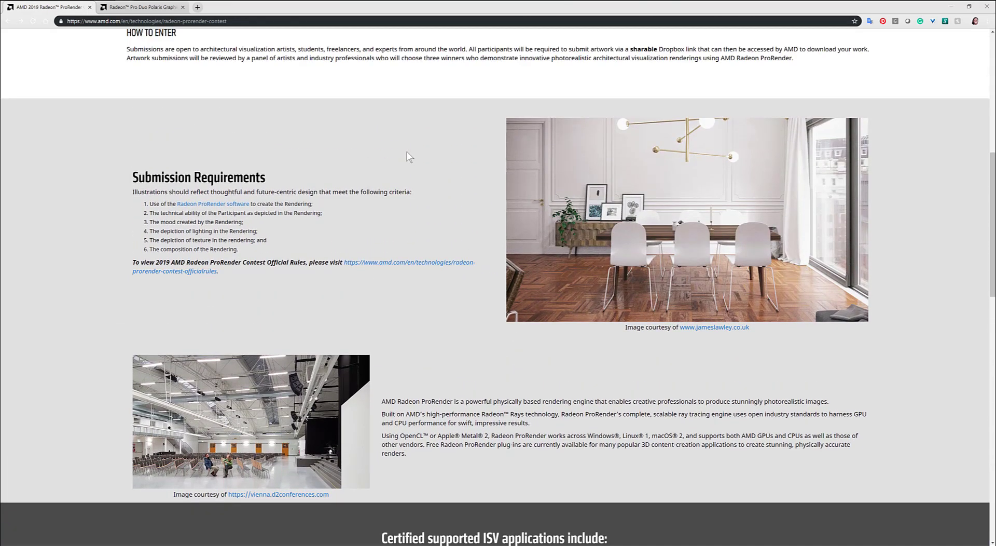